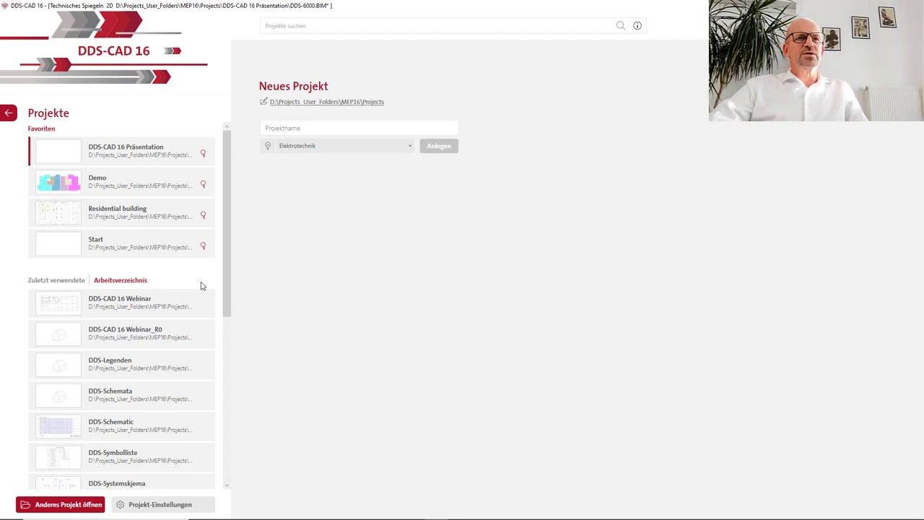
# - Browse the recent and working-directory project lists, cancelling the new-project folder chooser unchanged
pyautogui.moveTo(227, 282)
pyautogui.mouseDown()
pyautogui.moveTo(231, 457)
pyautogui.moveTo(235, 304)
pyautogui.mouseUp()
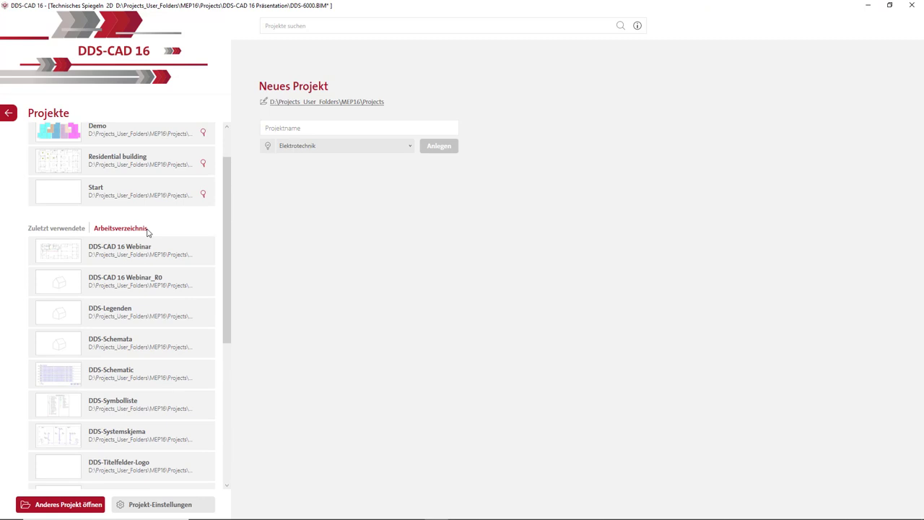
pyautogui.click(77, 228)
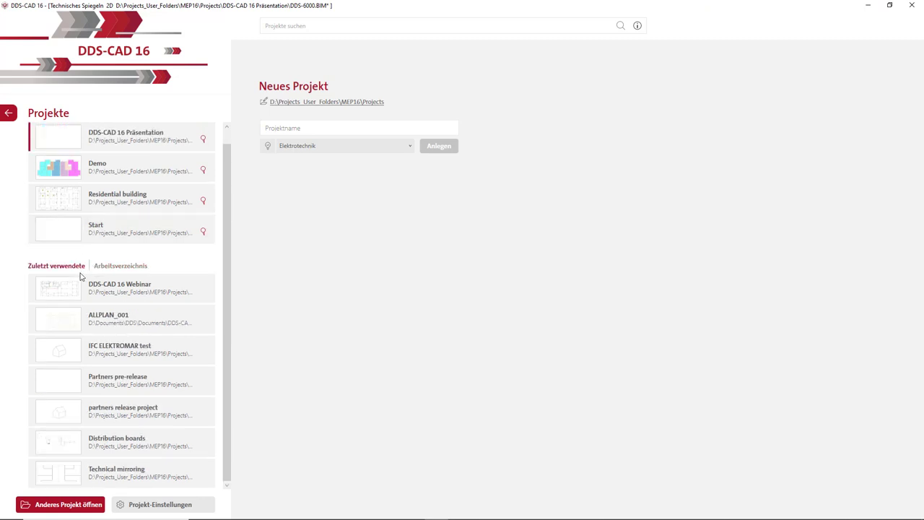
pyautogui.click(112, 268)
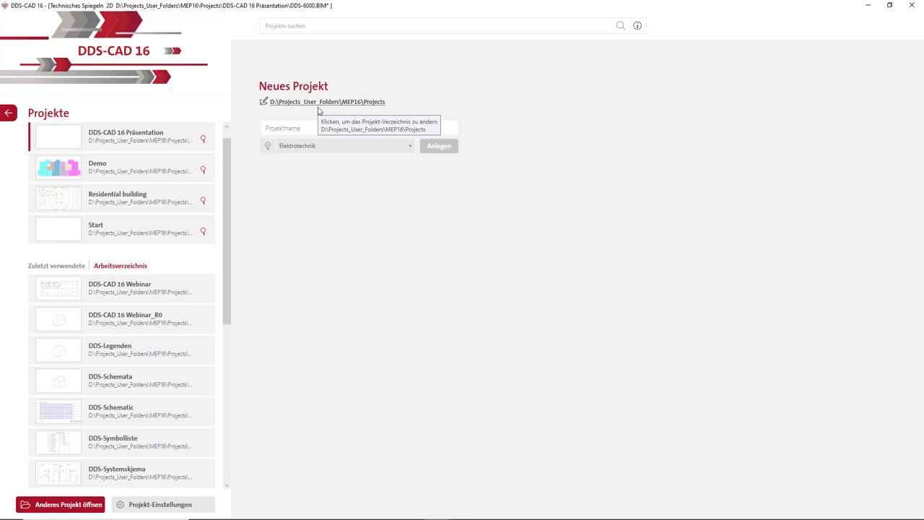
pyautogui.click(318, 108)
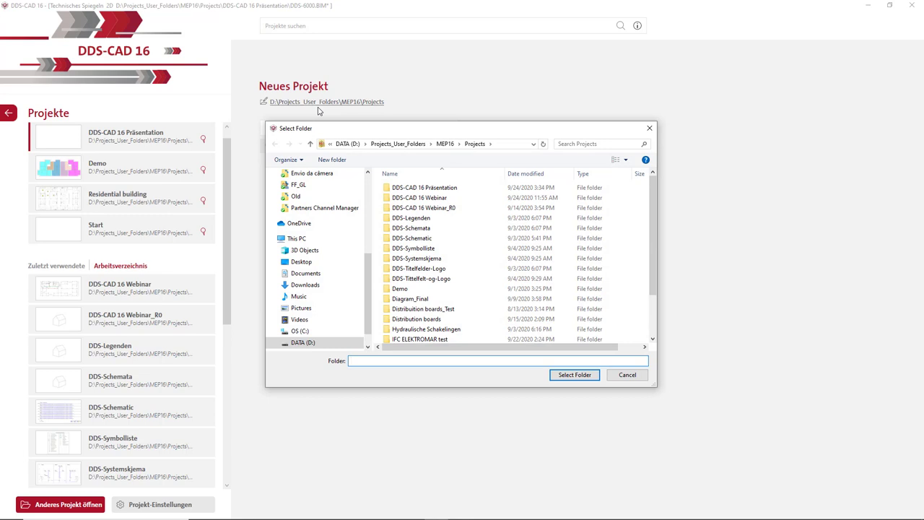
pyautogui.click(648, 130)
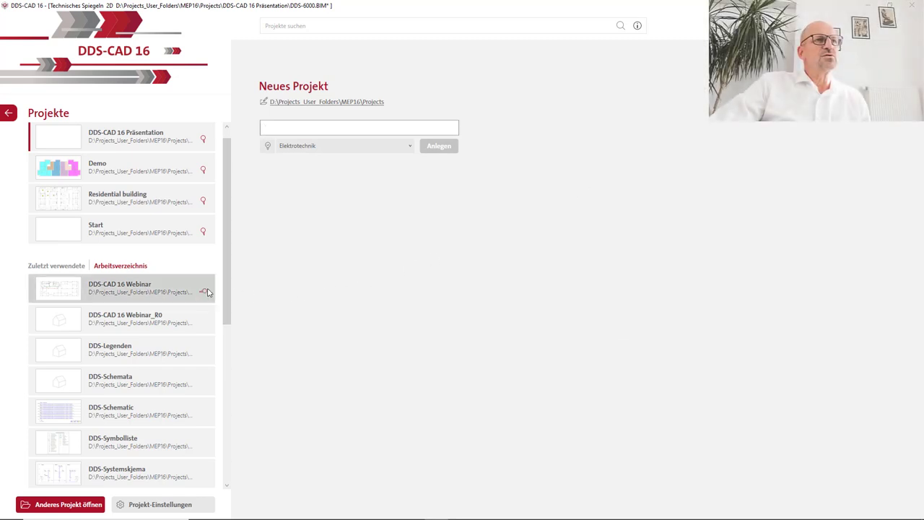
pyautogui.moveTo(122, 288)
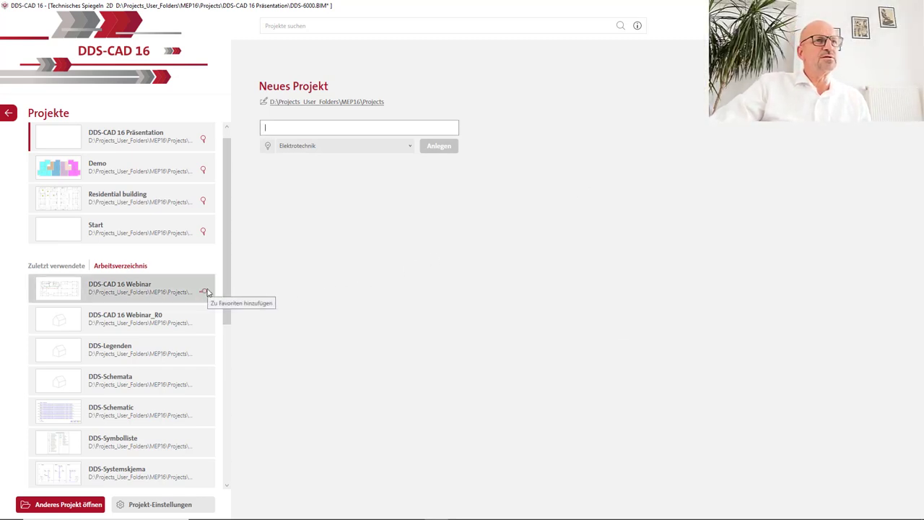
# - Pin DDS-CAD 16 Webinar as a favourite and move it below Start
pyautogui.click(72, 268)
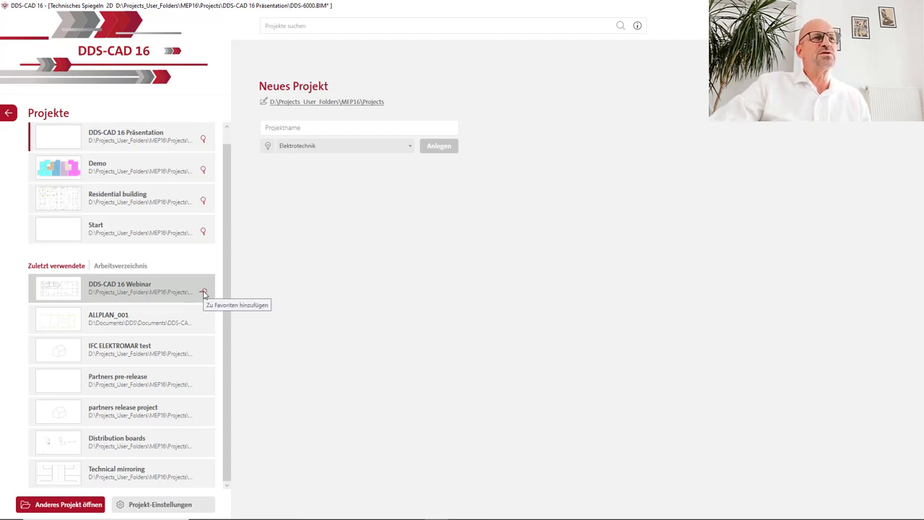
pyautogui.click(203, 294)
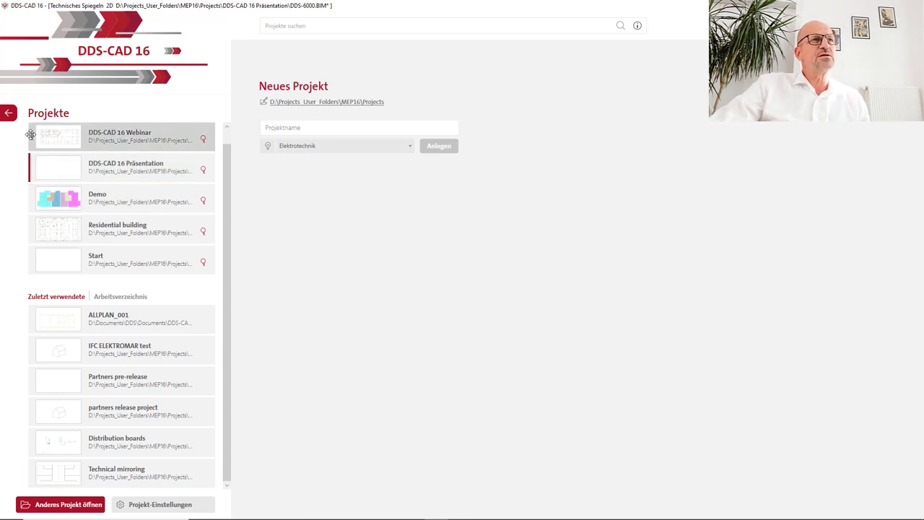
pyautogui.moveTo(30, 134); pyautogui.dragTo(35, 258)
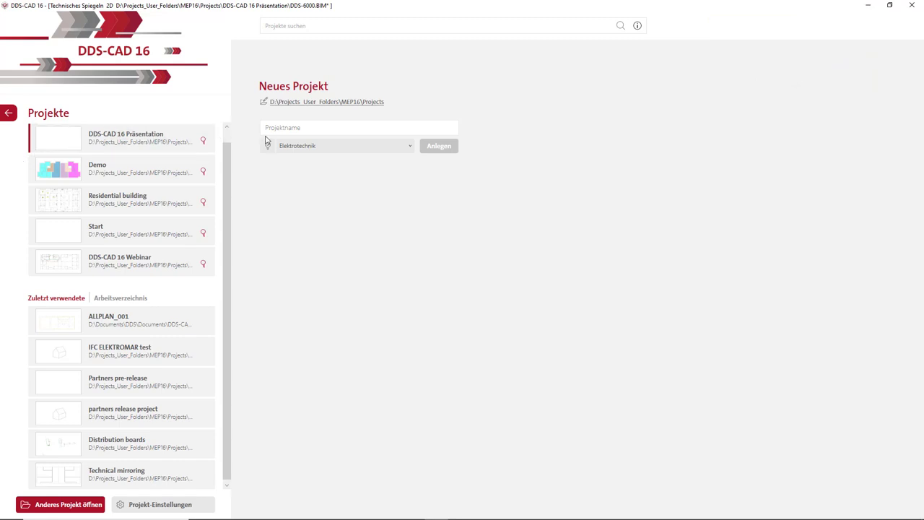
# - Name the new project 'Neu Projekt', keep the Elektrotechnik discipline, and create it
pyautogui.click(291, 130)
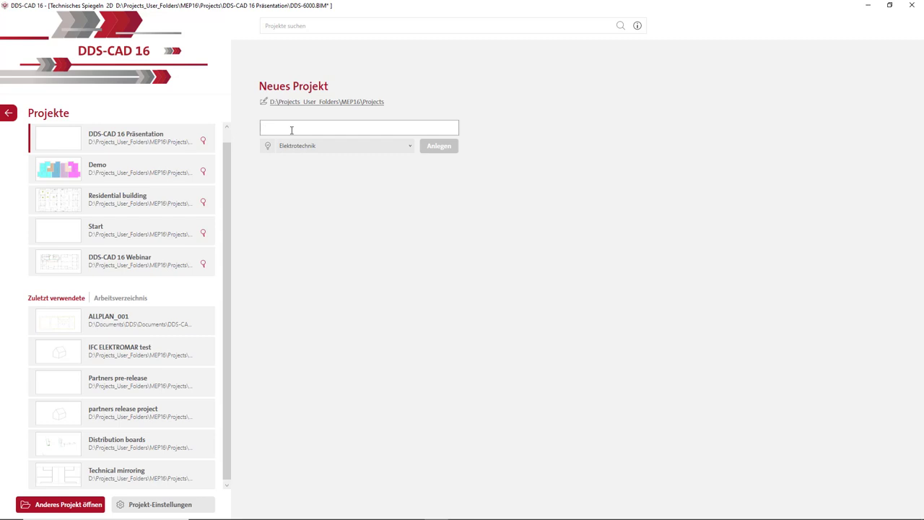
pyautogui.write('Ne')
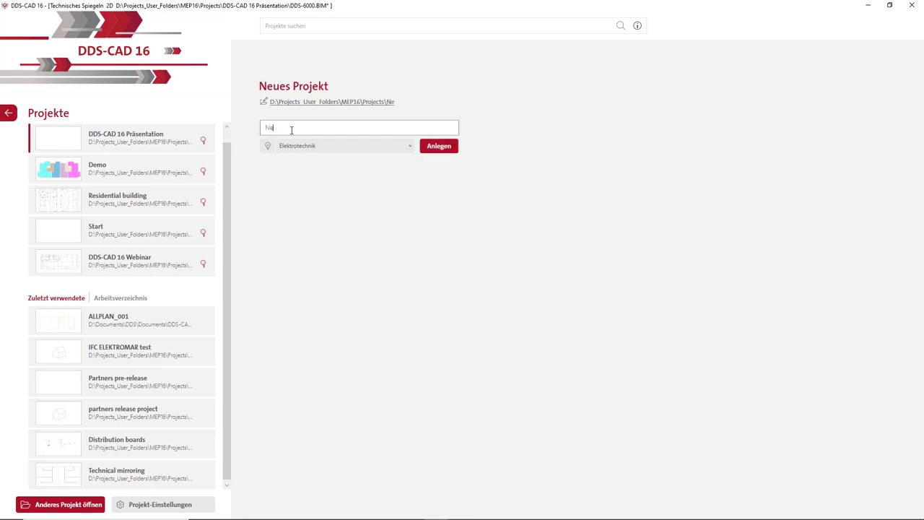
pyautogui.write('u P')
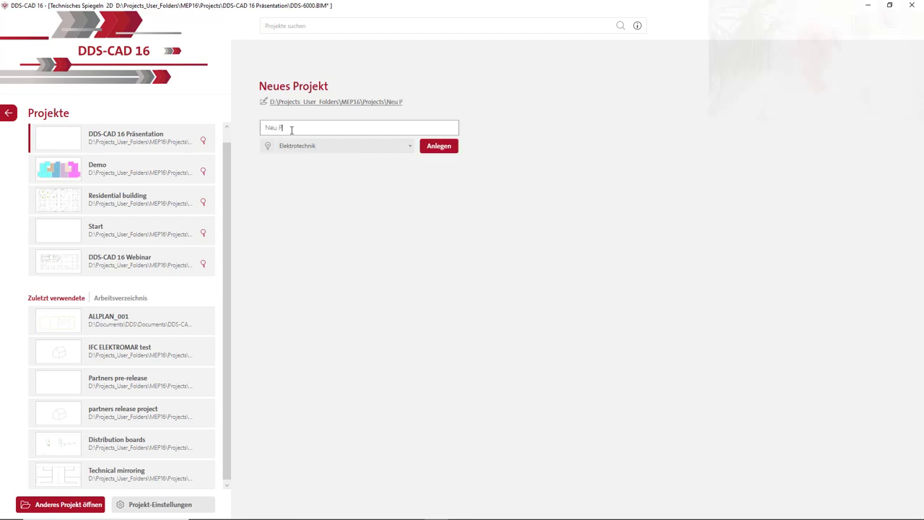
pyautogui.write('rojekt')
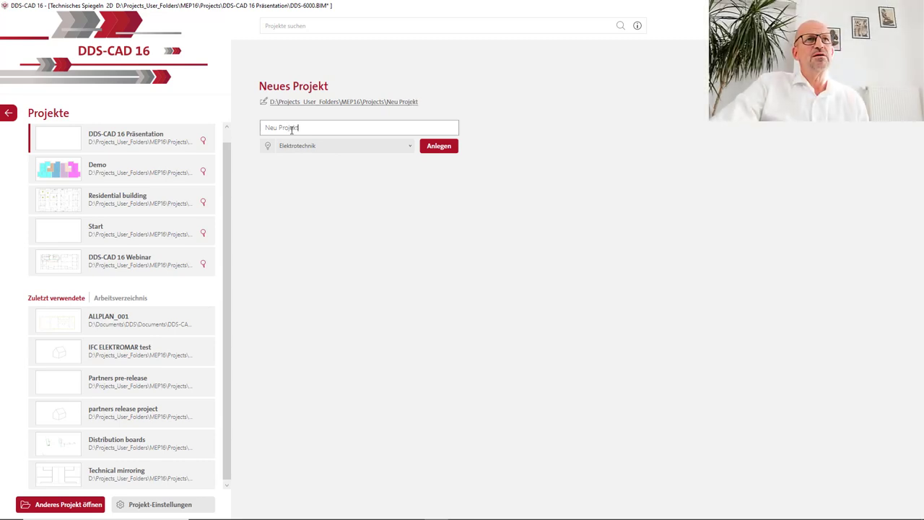
pyautogui.click(361, 153)
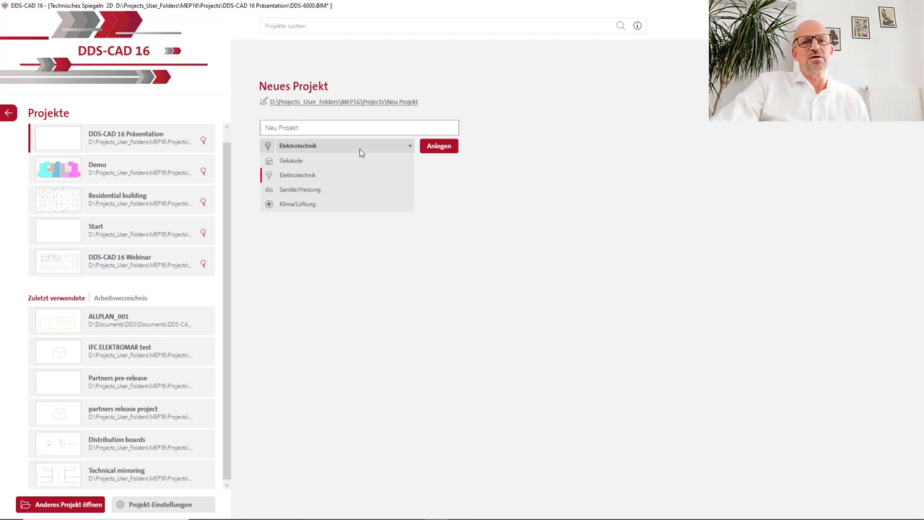
pyautogui.click(359, 150)
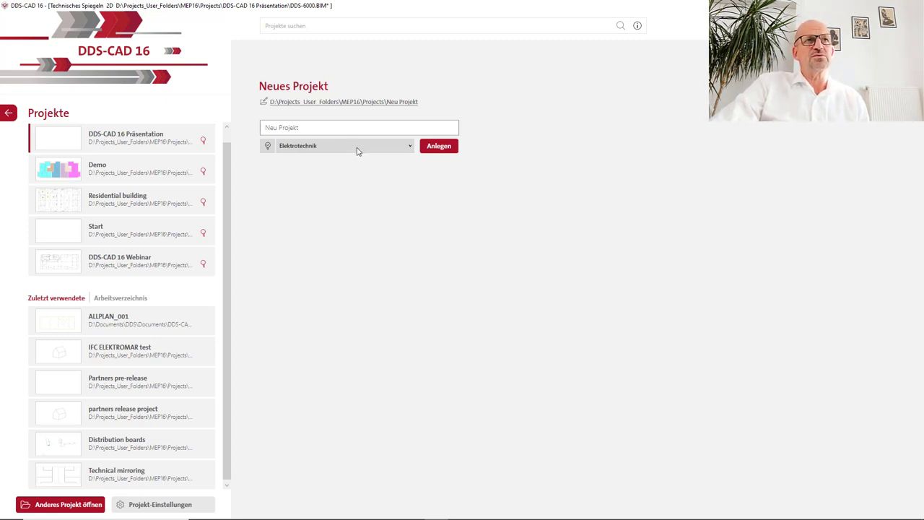
pyautogui.click(445, 150)
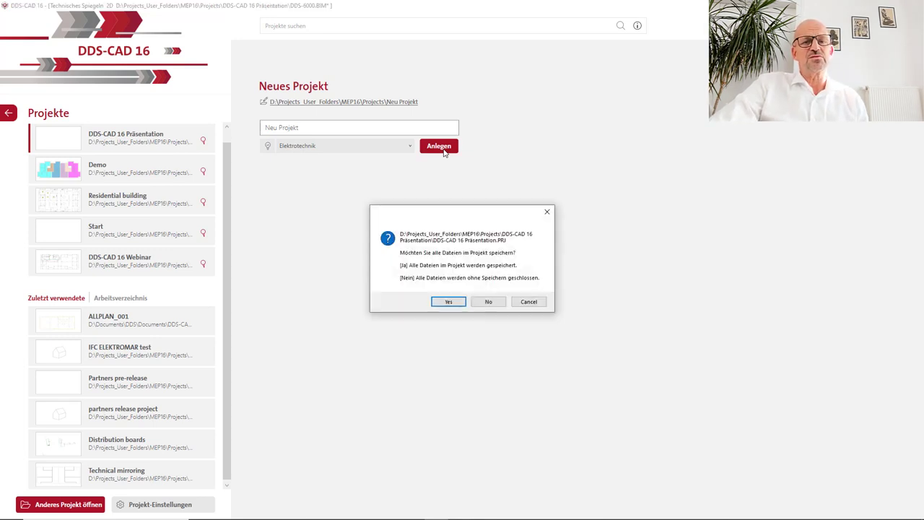
# - Confirm saving the currently open project so Neu Projekt opens
pyautogui.press('Return')
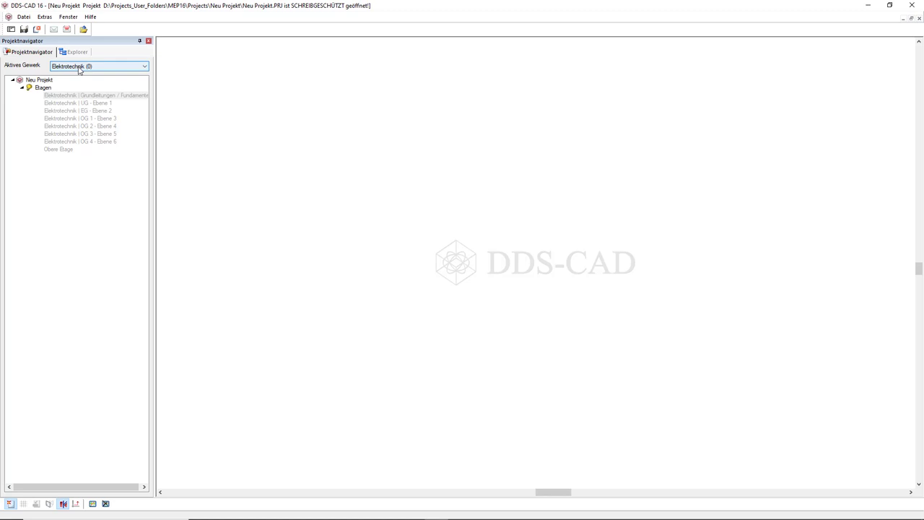
# - Keep Elektrotechnik active and create drawings for UG - Ebene 1 and EG - Ebene 2
pyautogui.click(113, 66)
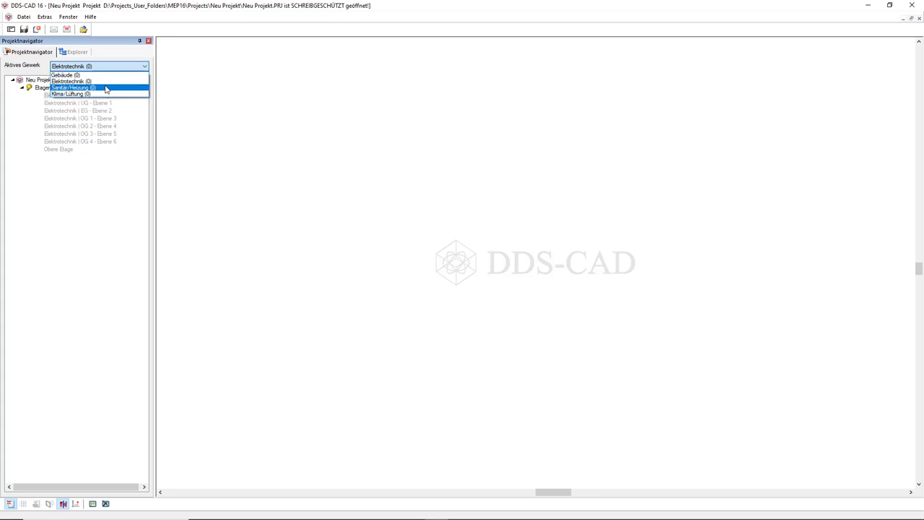
pyautogui.click(105, 88)
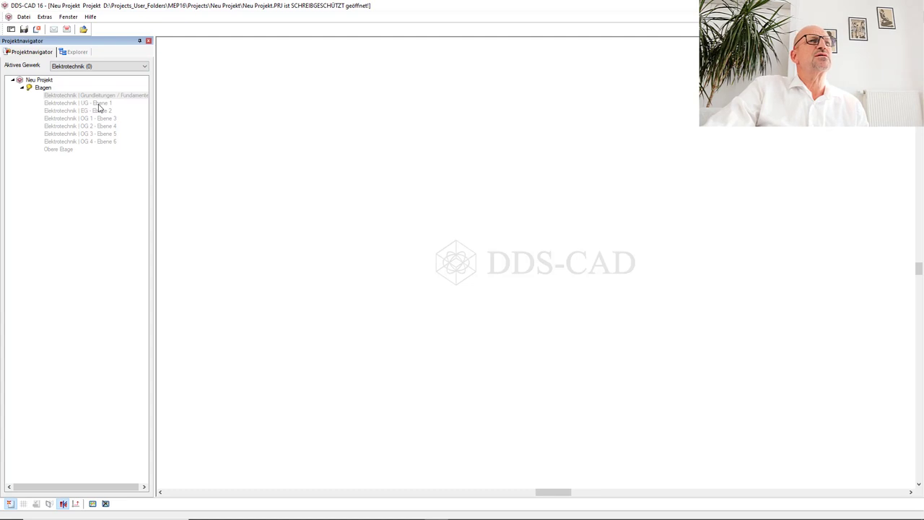
pyautogui.doubleClick(99, 104)
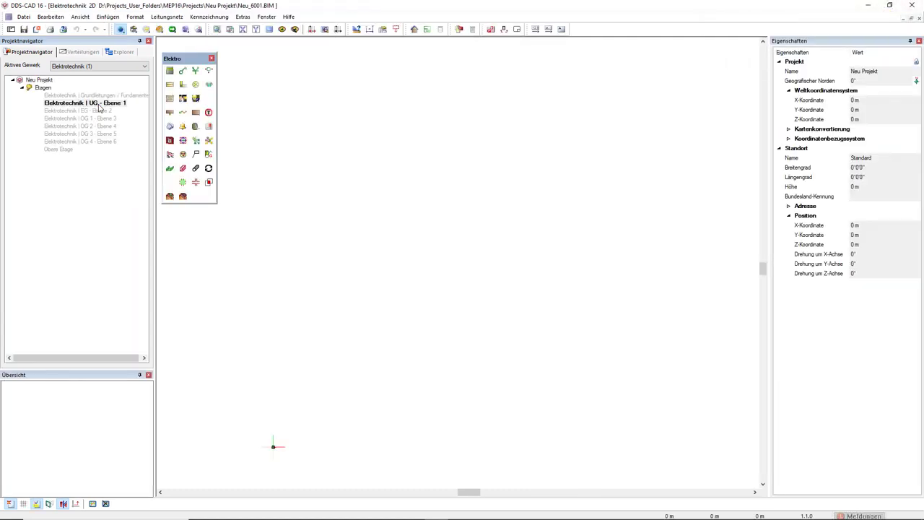
pyautogui.click(95, 112)
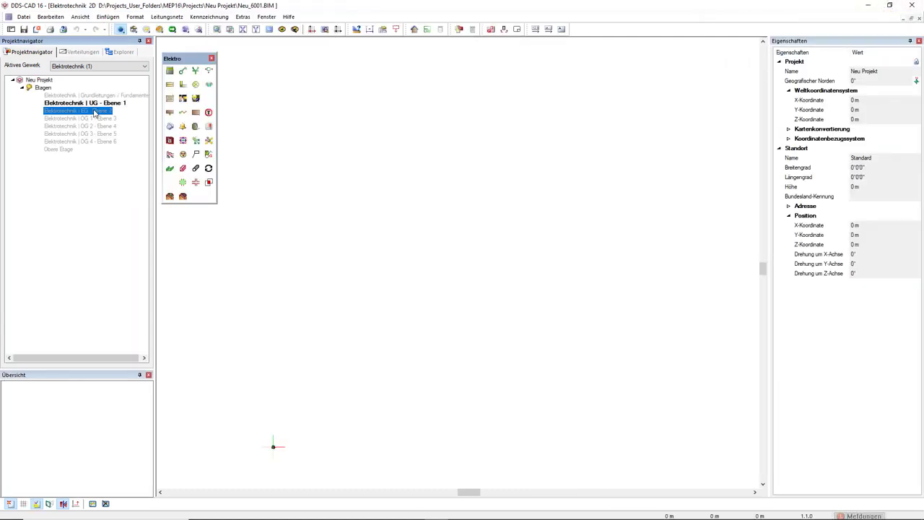
pyautogui.rightClick(94, 113)
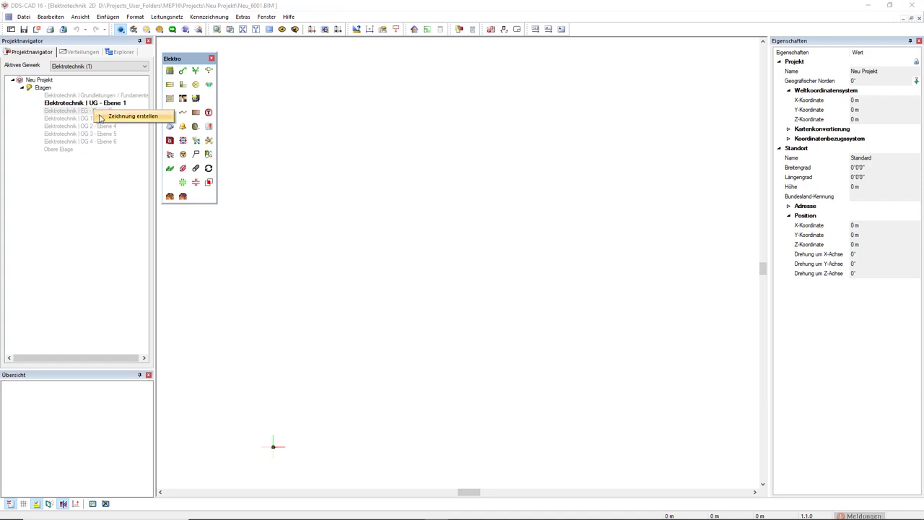
pyautogui.click(100, 117)
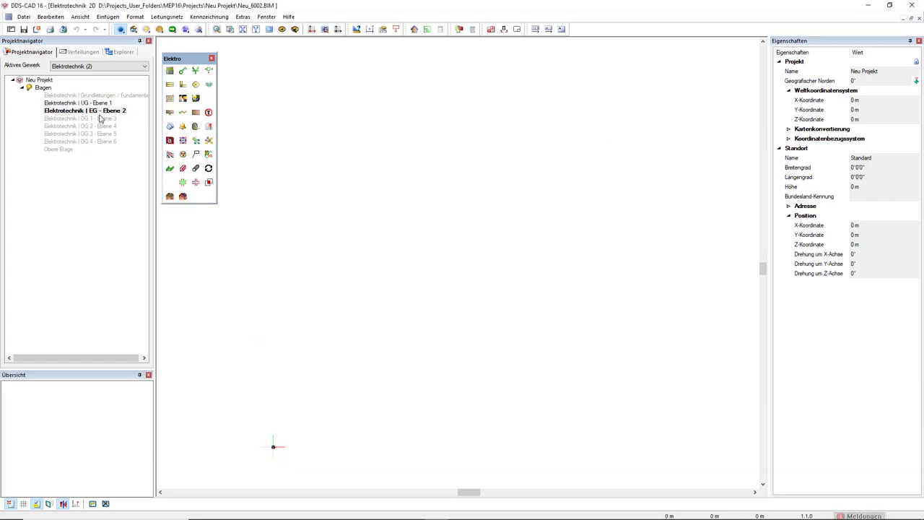
# - Copy EG - Ebene 2 into the floor below and return to the start page
pyautogui.rightClick(103, 114)
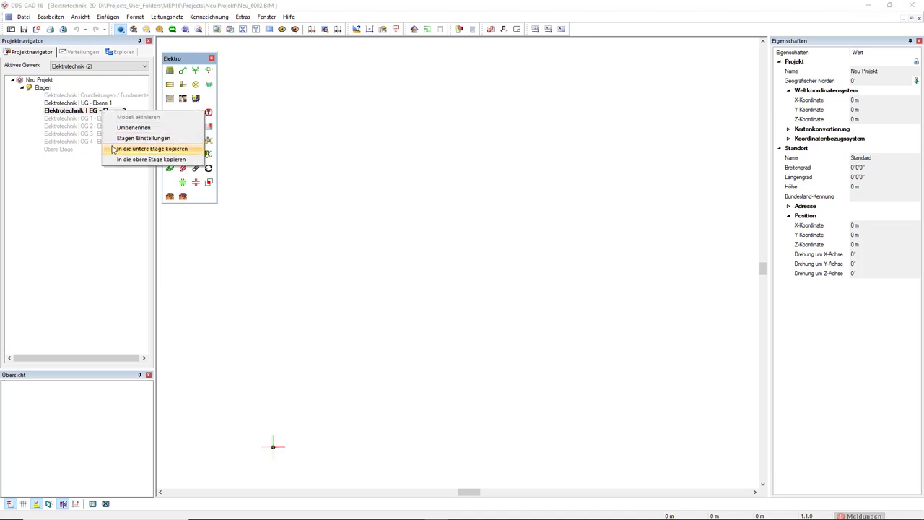
pyautogui.click(91, 179)
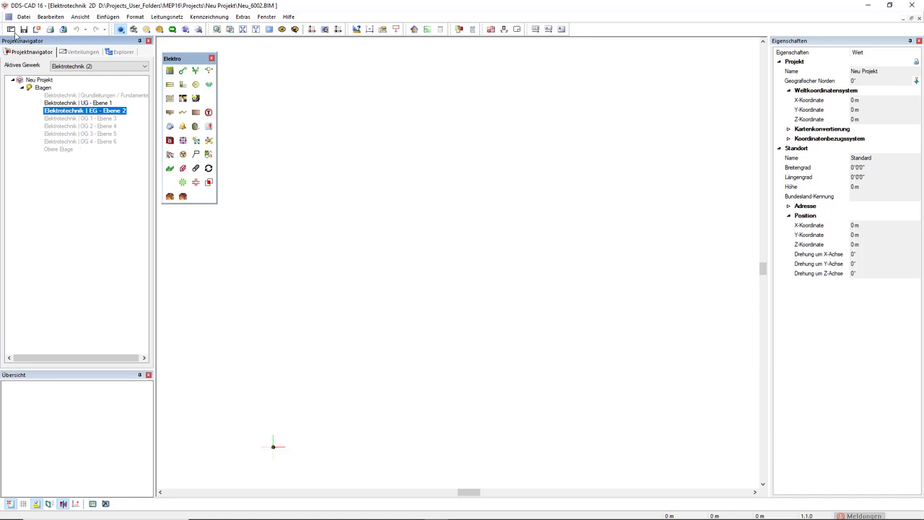
pyautogui.click(11, 30)
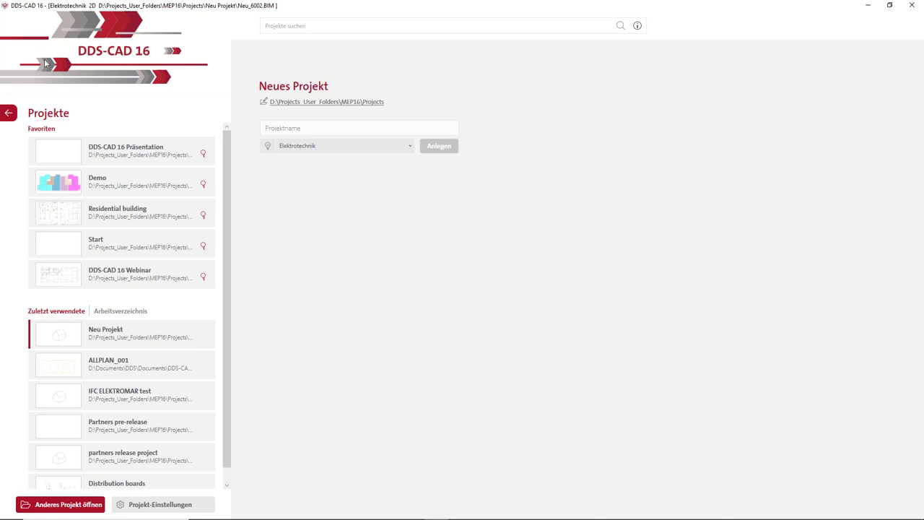
pyautogui.moveTo(121, 151)
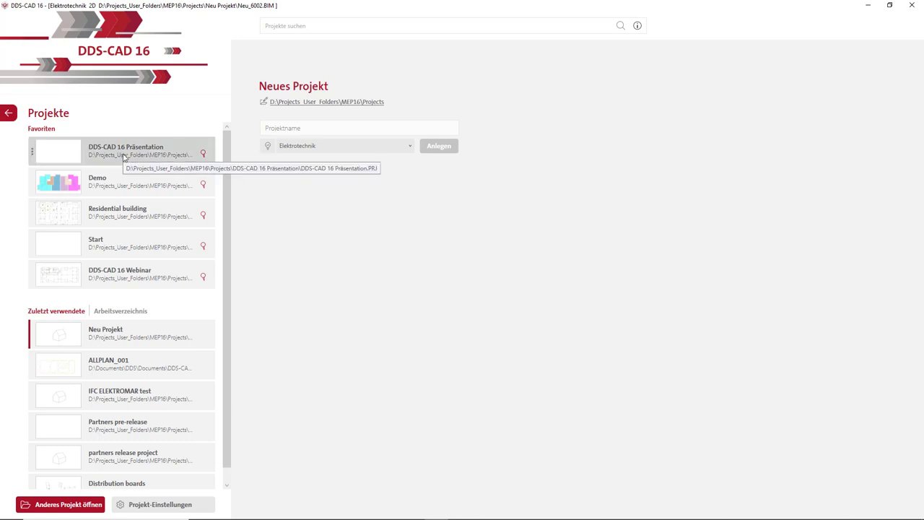
# - Open the DDS-CAD 16 Präsentation favourite, saving Neu Projekt first
pyautogui.click(124, 158)
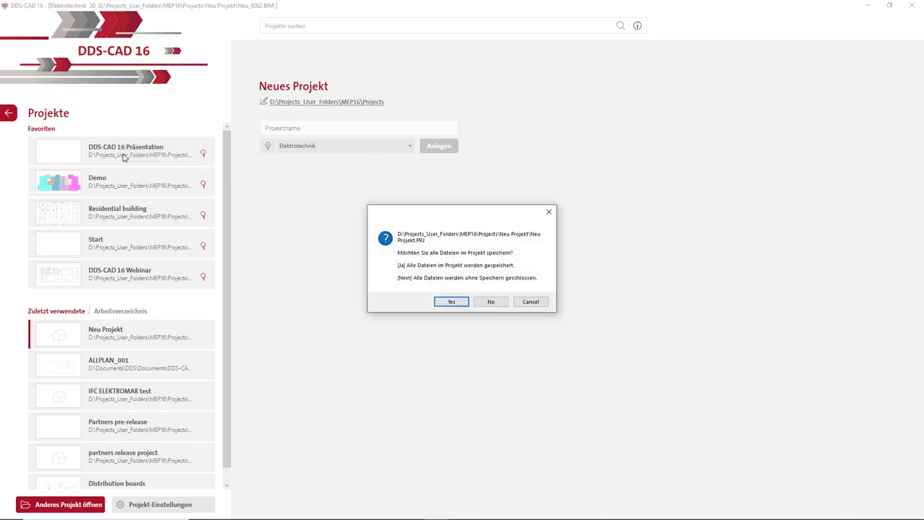
pyautogui.click(451, 301)
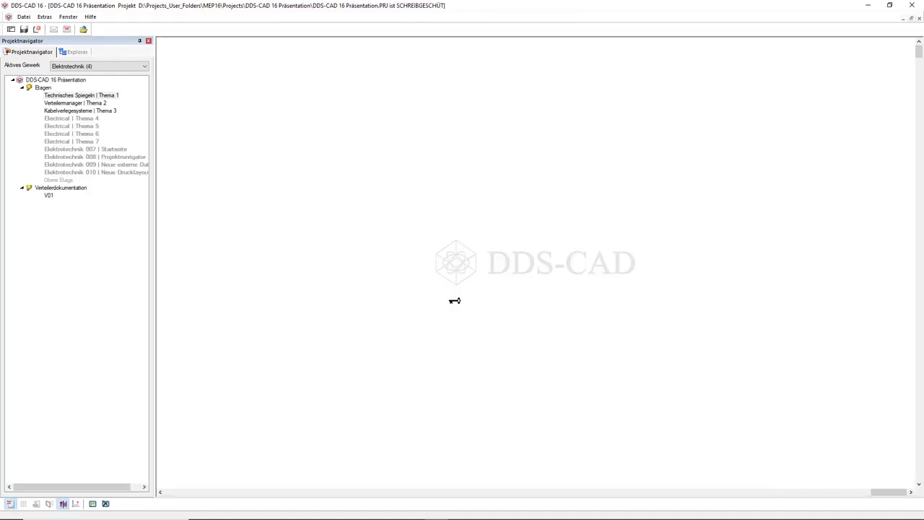
# - Switch the active trade to Gebäude (11) and open the Thema 1 floor plan
pyautogui.click(132, 68)
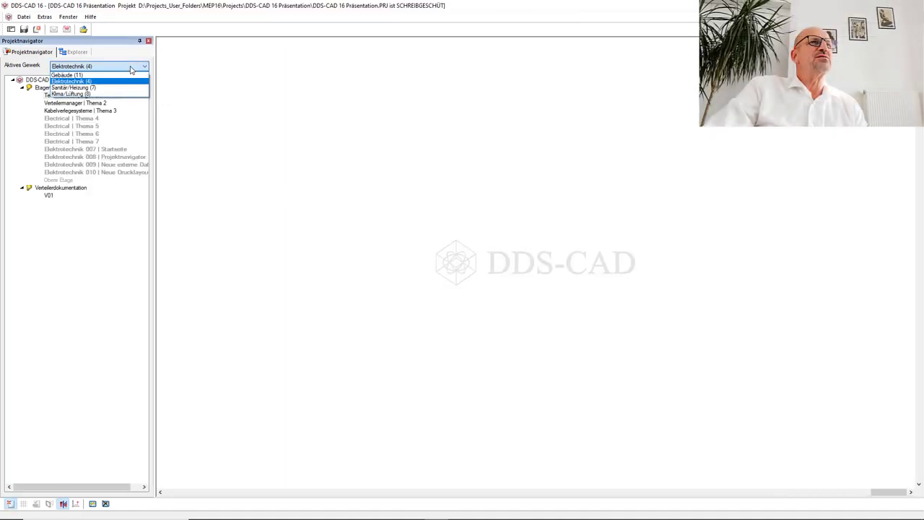
pyautogui.click(123, 75)
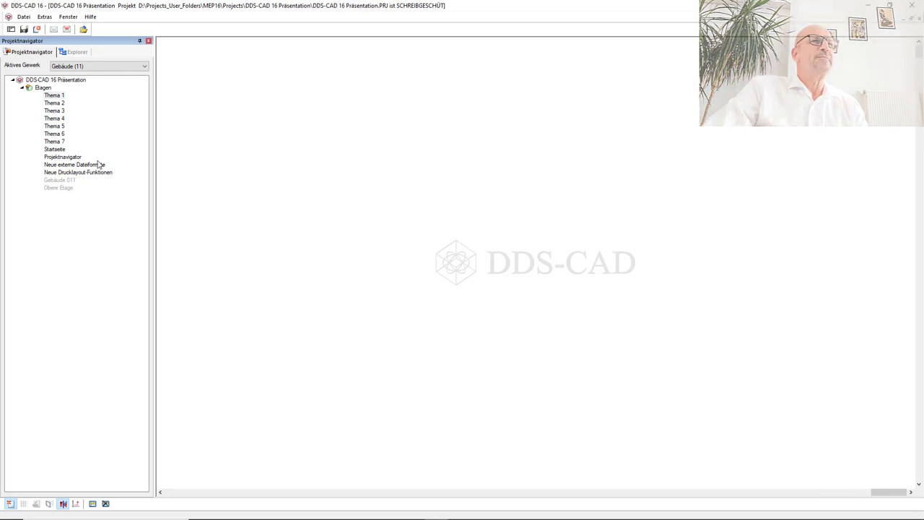
pyautogui.doubleClick(57, 97)
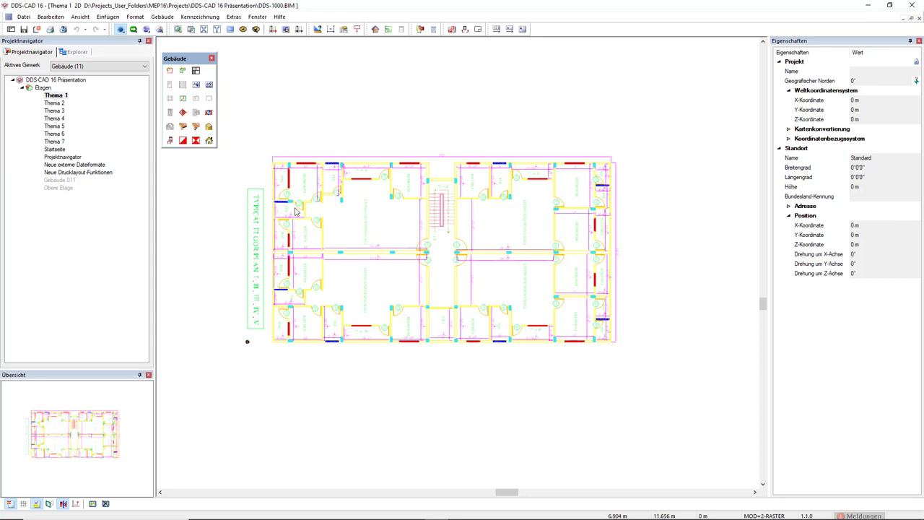
# - Copy Thema 1 to the storey above, confirming both overwrite prompts for Thema 2
pyautogui.rightClick(60, 96)
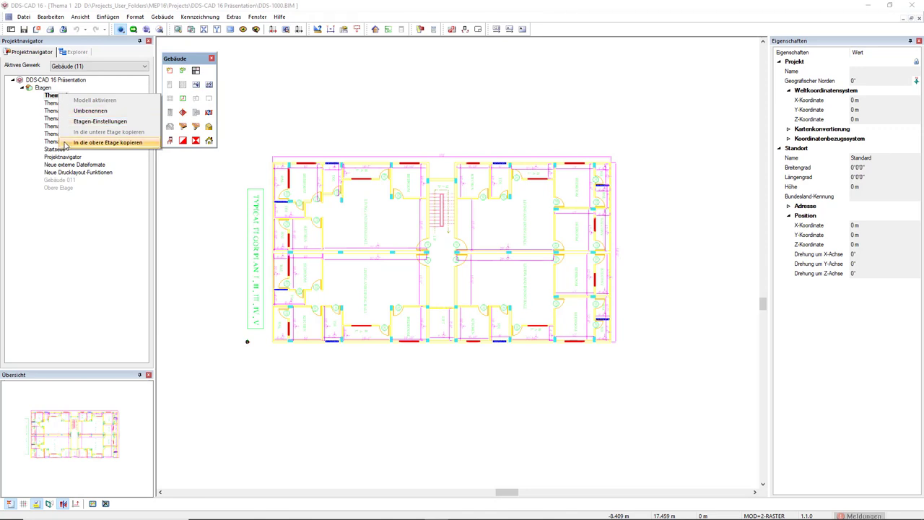
pyautogui.click(108, 143)
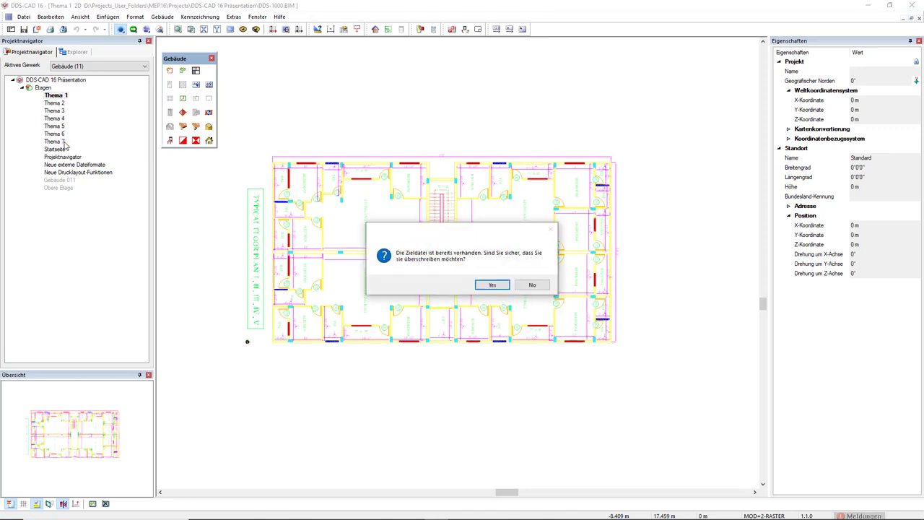
pyautogui.click(482, 285)
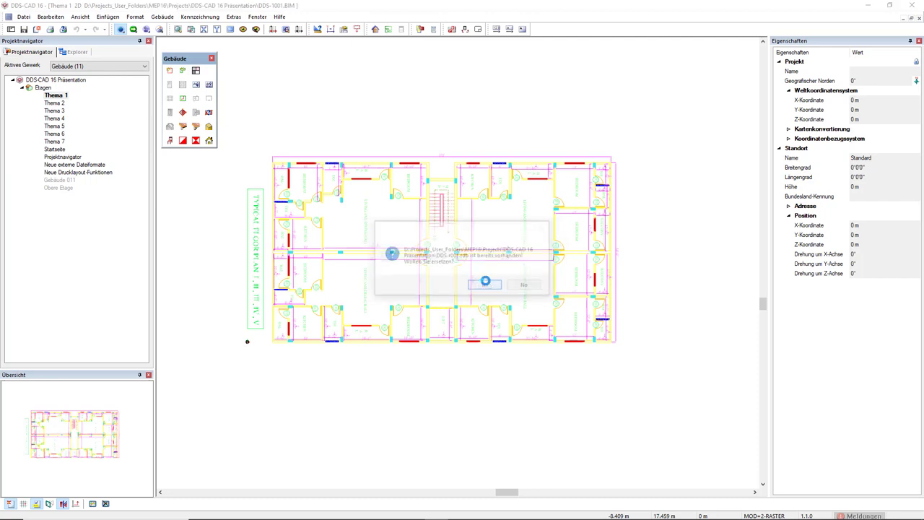
pyautogui.click(482, 286)
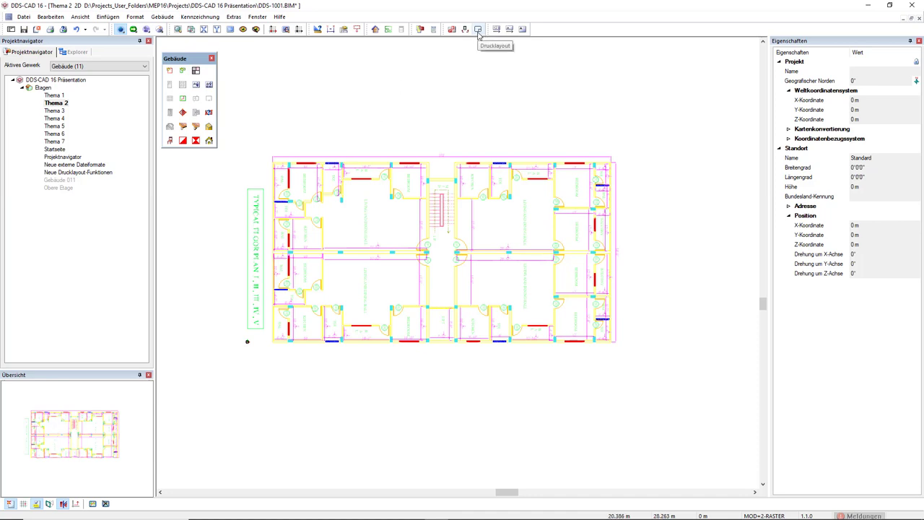
# - Start a new print layout and set its sheet to Blatt A2 DIN
pyautogui.click(478, 30)
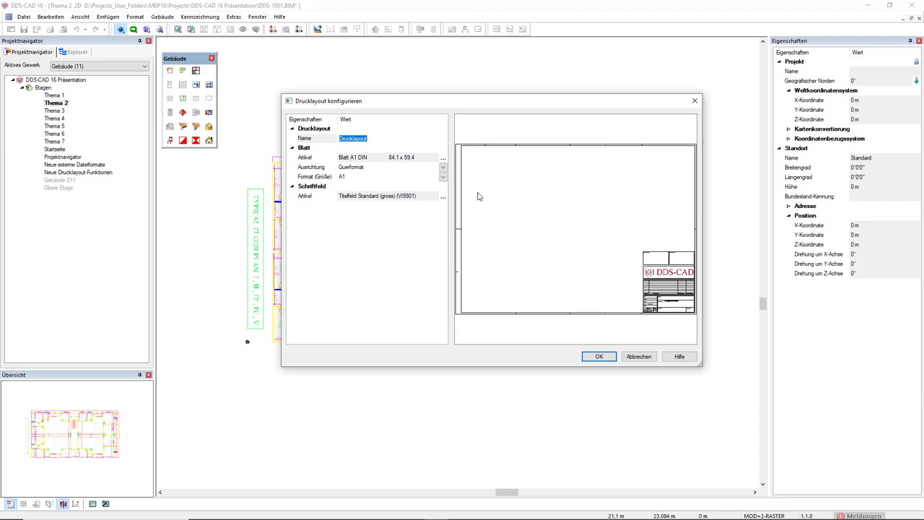
pyautogui.click(443, 158)
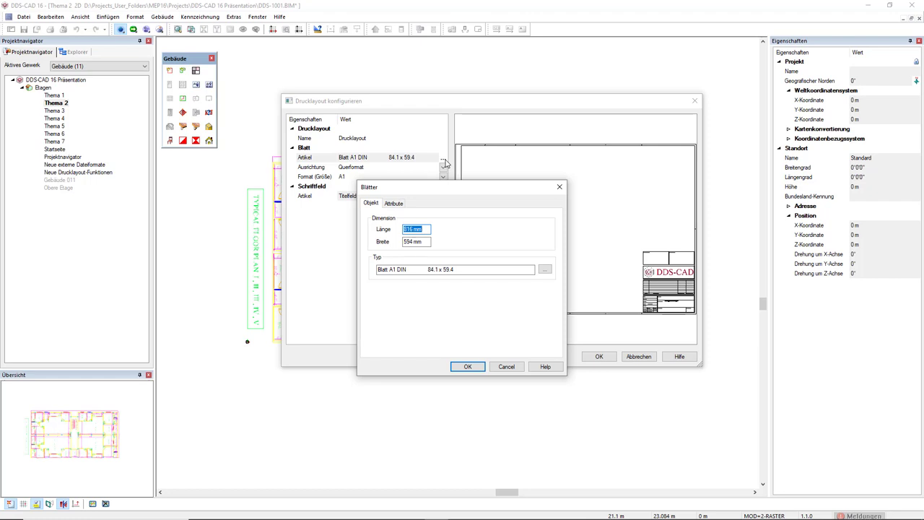
pyautogui.click(545, 271)
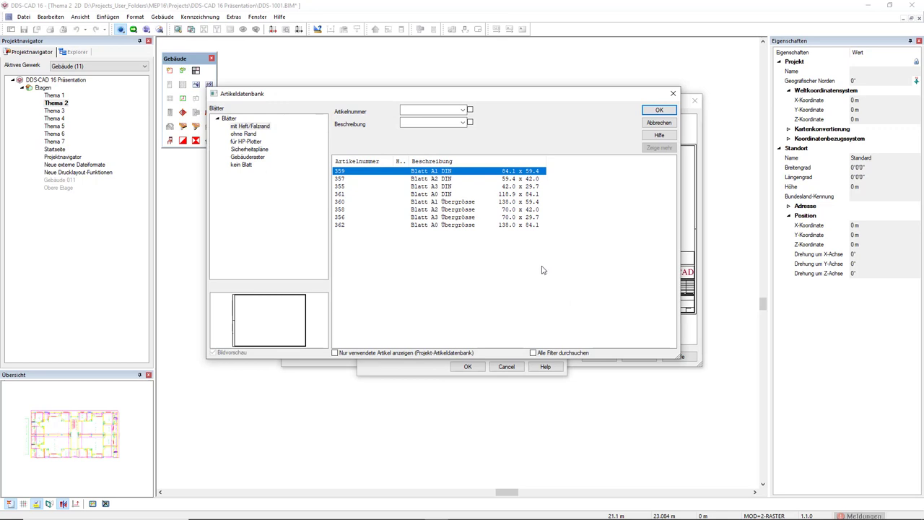
pyautogui.click(477, 181)
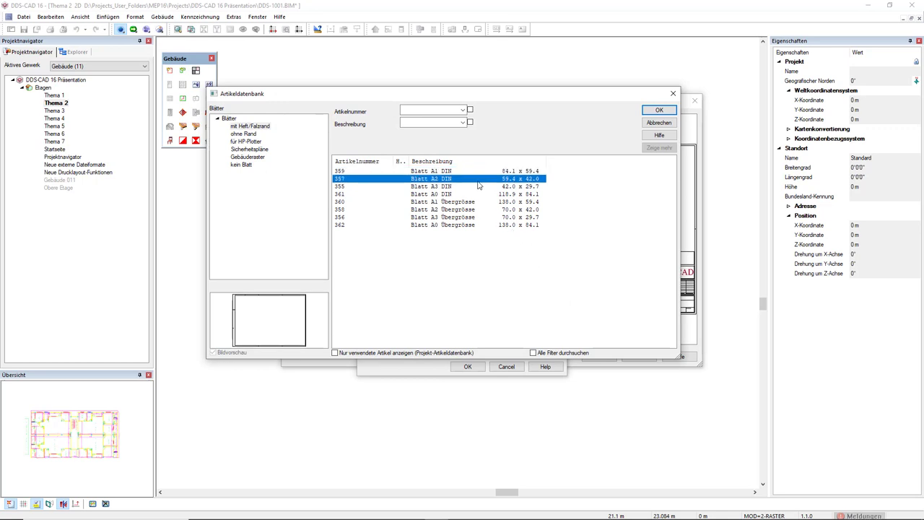
pyautogui.click(659, 111)
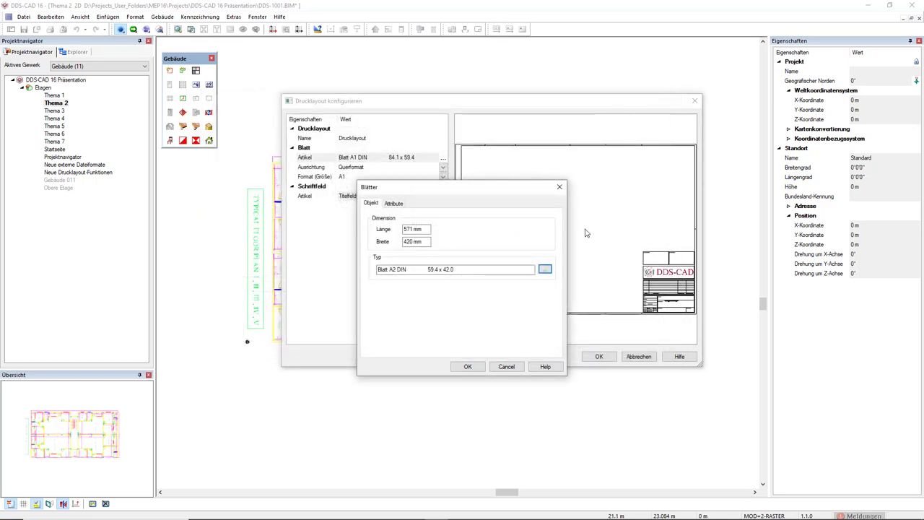
pyautogui.click(467, 367)
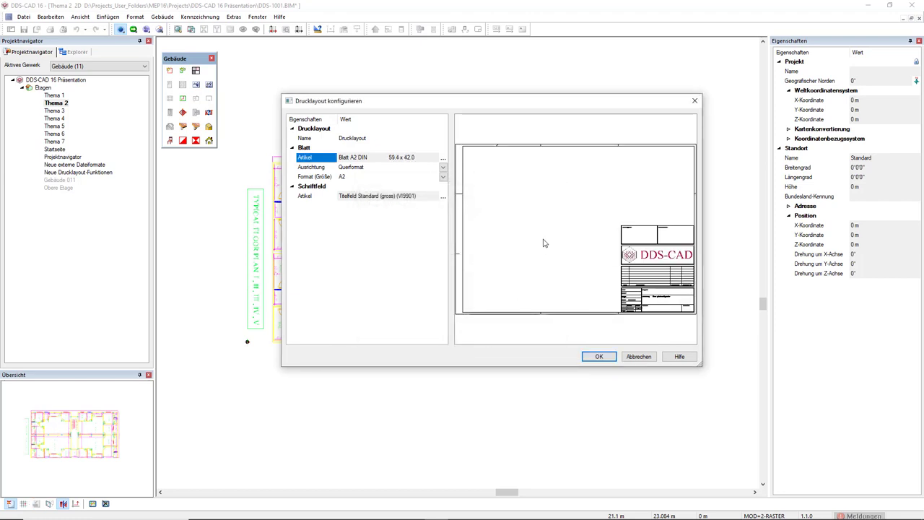
# - Set the layout's title block to Titelfeld Standard (VI9901)
pyautogui.click(442, 196)
pyautogui.click(542, 278)
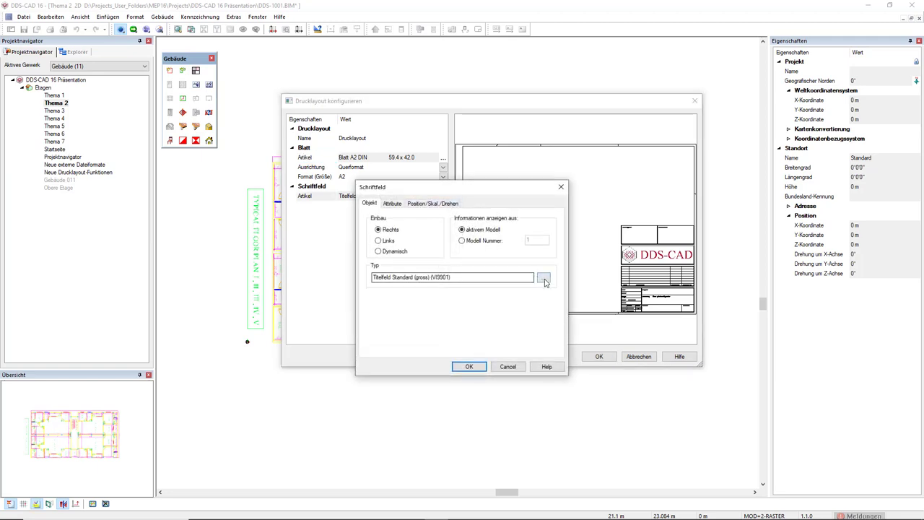
pyautogui.click(481, 179)
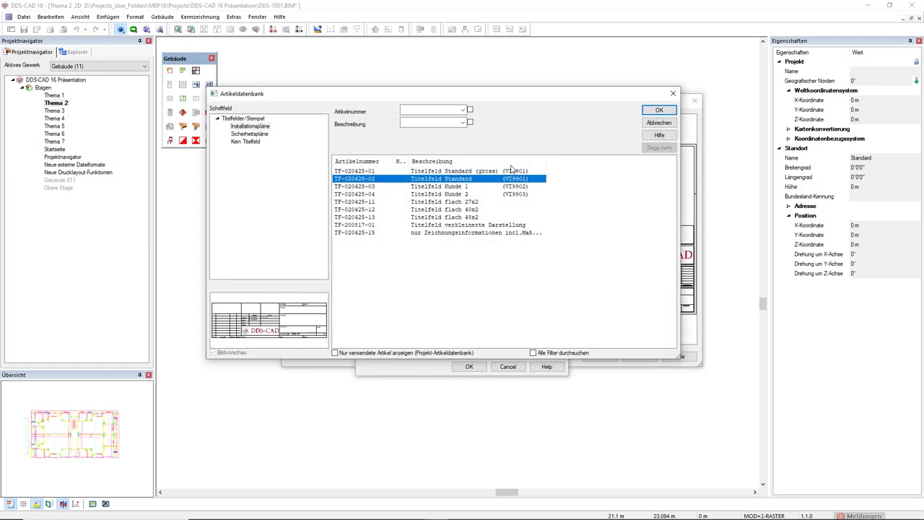
pyautogui.click(659, 110)
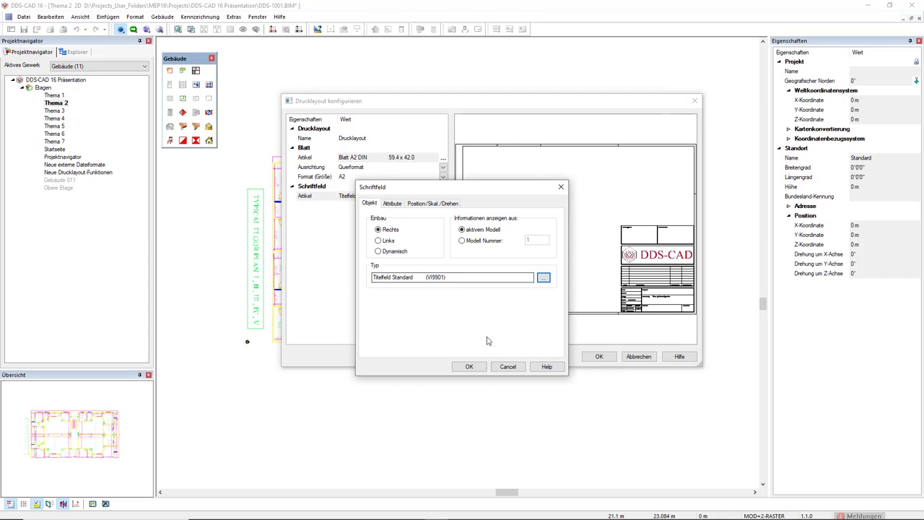
pyautogui.click(469, 366)
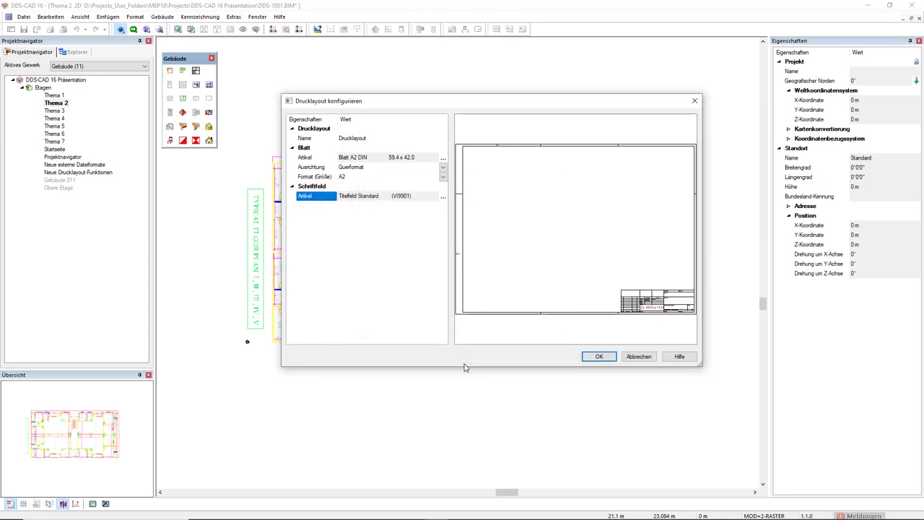
# - Create the A2 print layout and copy it in Explorer as Drucklayout - Kopie
pyautogui.click(598, 357)
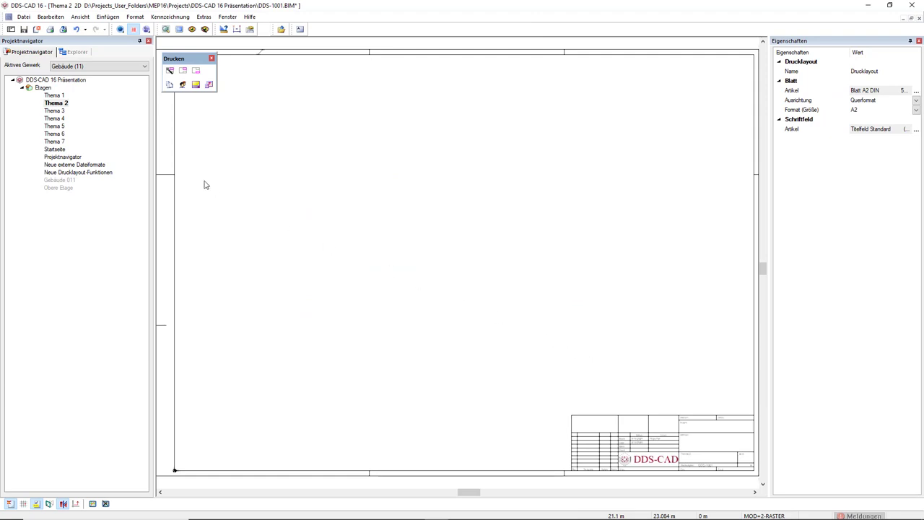
pyautogui.click(72, 52)
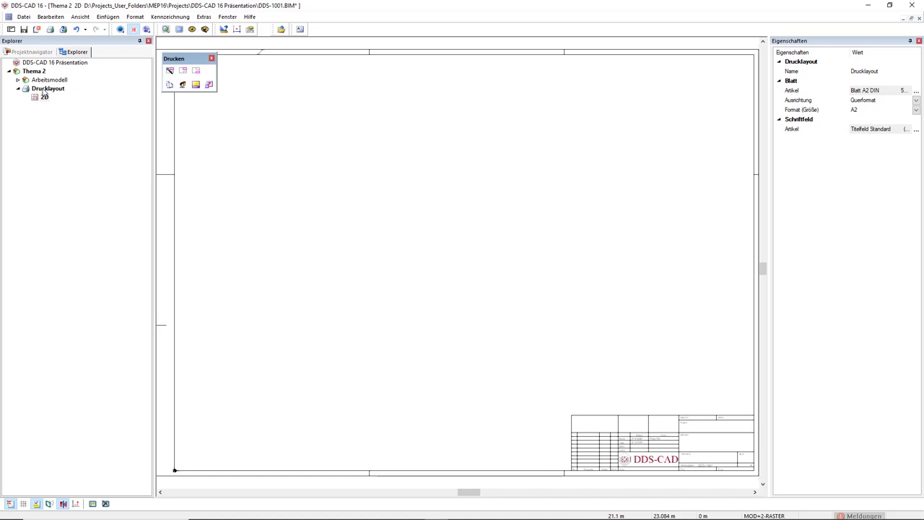
pyautogui.rightClick(44, 92)
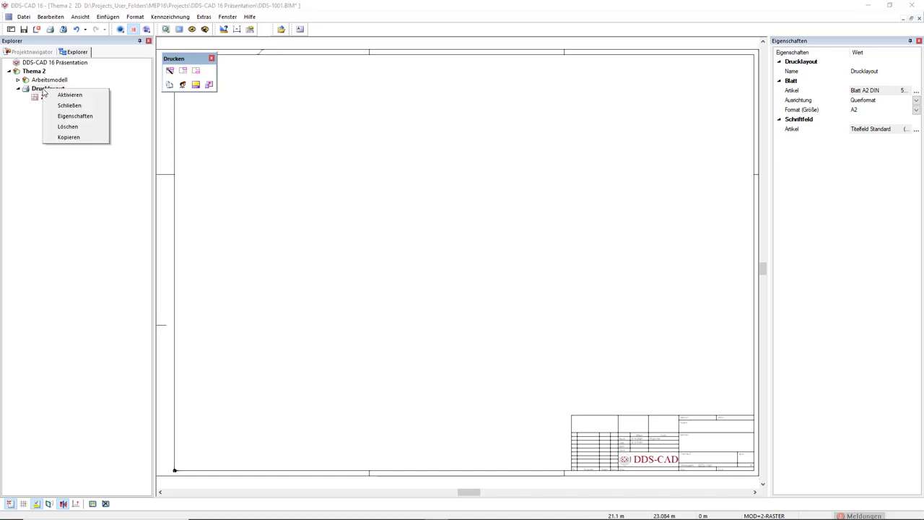
pyautogui.click(48, 139)
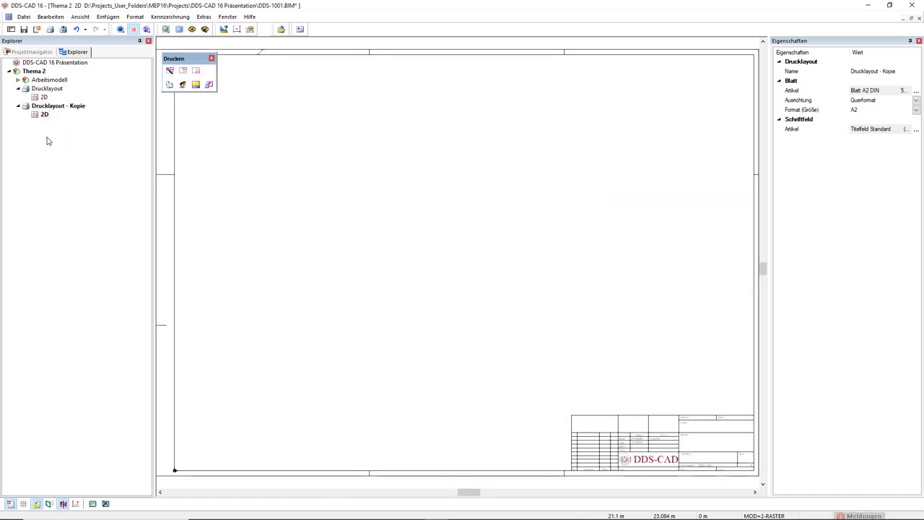
pyautogui.click(36, 55)
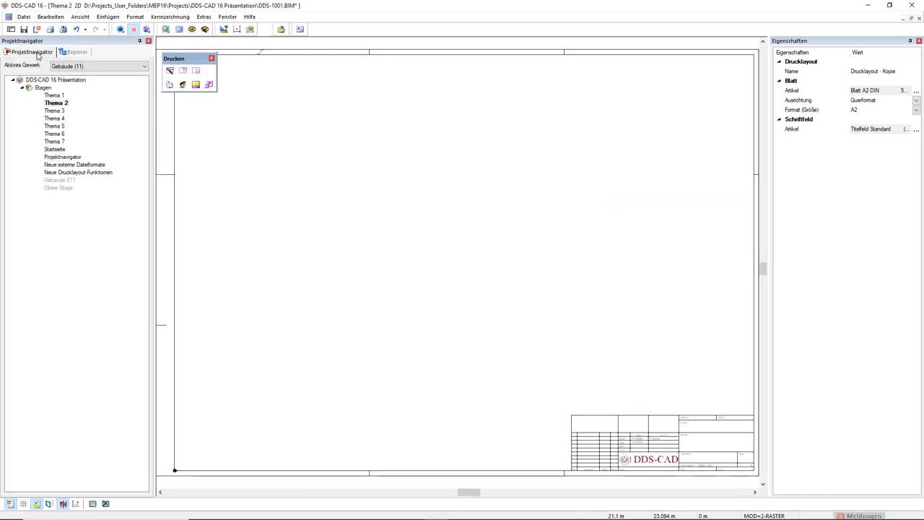
# - Switch the active trade to Elektrotechnik and open Technisches Spiegeln | Thema 1
pyautogui.click(72, 66)
pyautogui.click(76, 85)
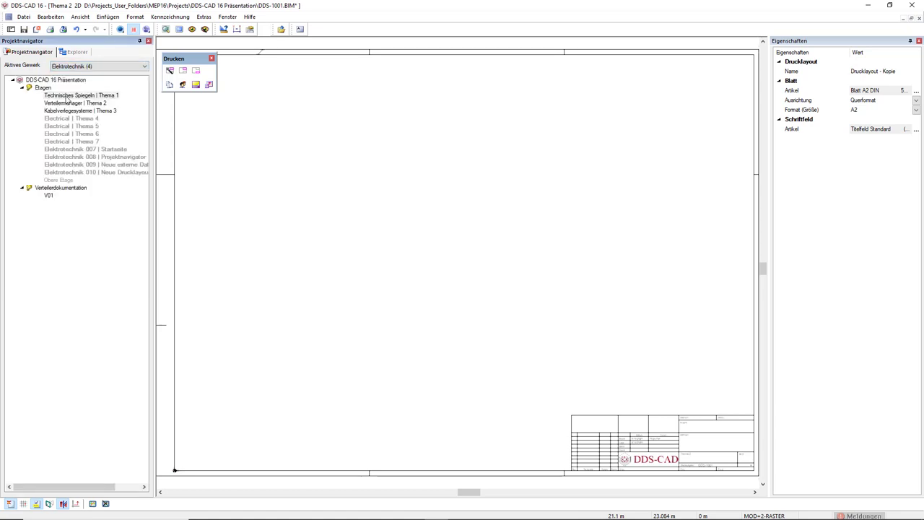
pyautogui.click(67, 96)
pyautogui.doubleClick(67, 97)
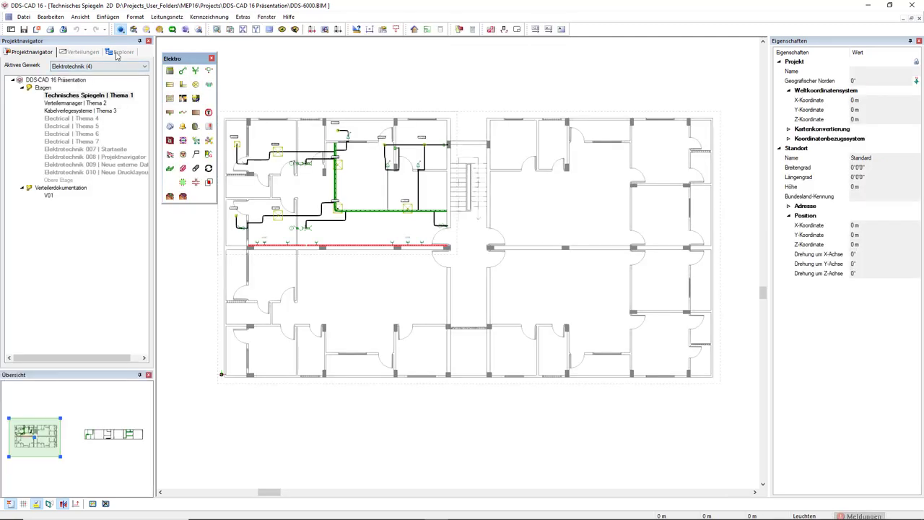
# - Duplicate Drucklayout Whg 04 and switch to the new Drucklayout Whg 04 - Kopie
pyautogui.click(117, 53)
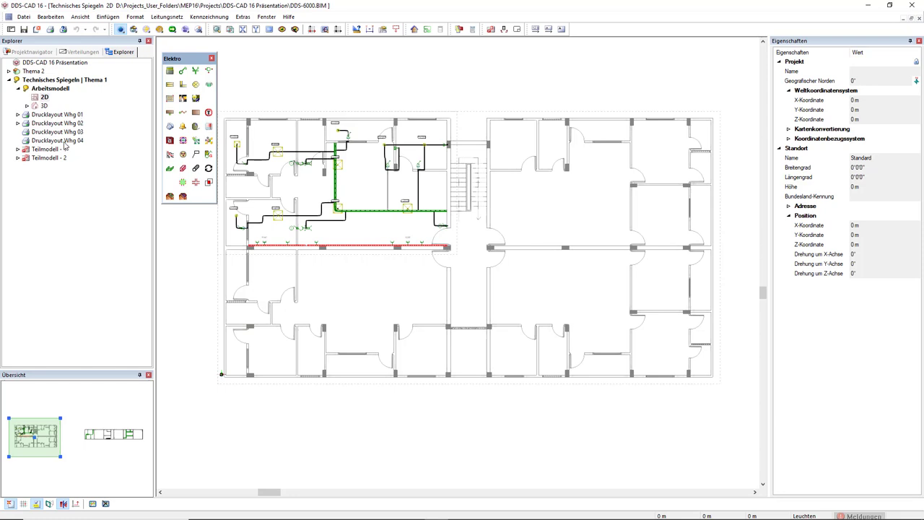
pyautogui.click(64, 141)
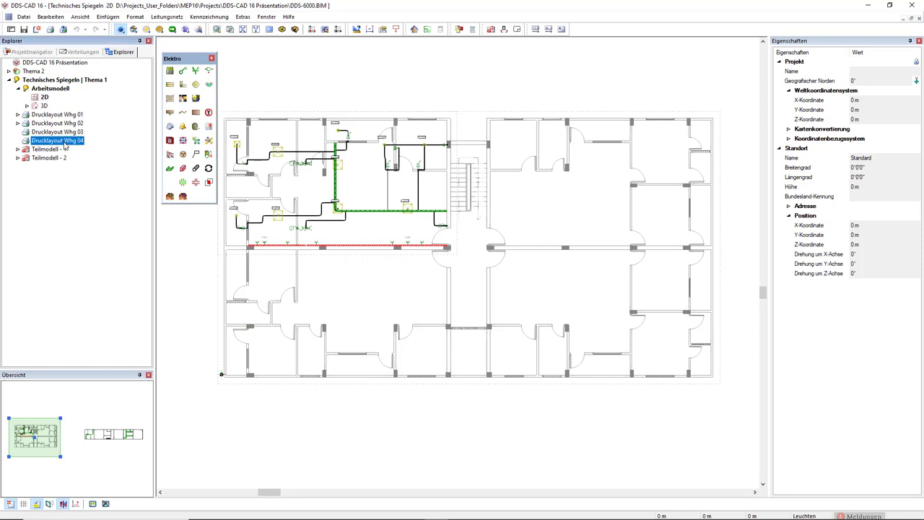
pyautogui.rightClick(64, 146)
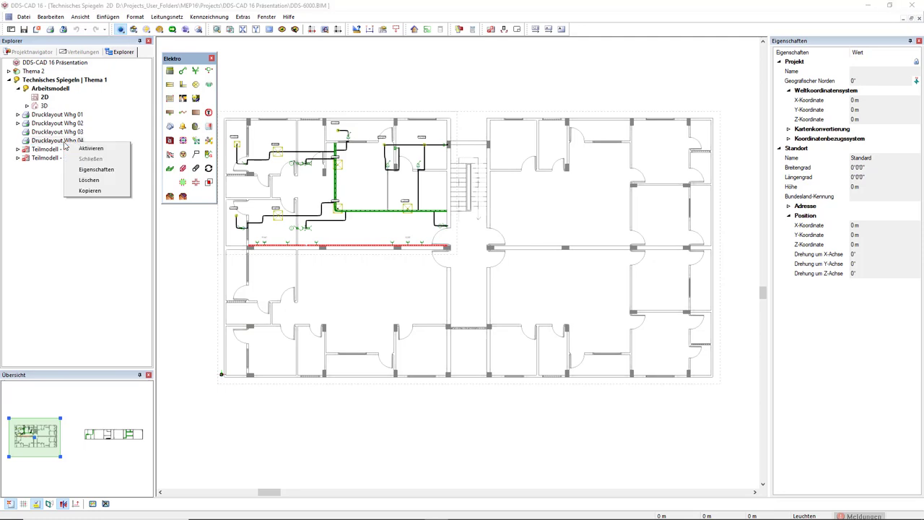
pyautogui.click(83, 191)
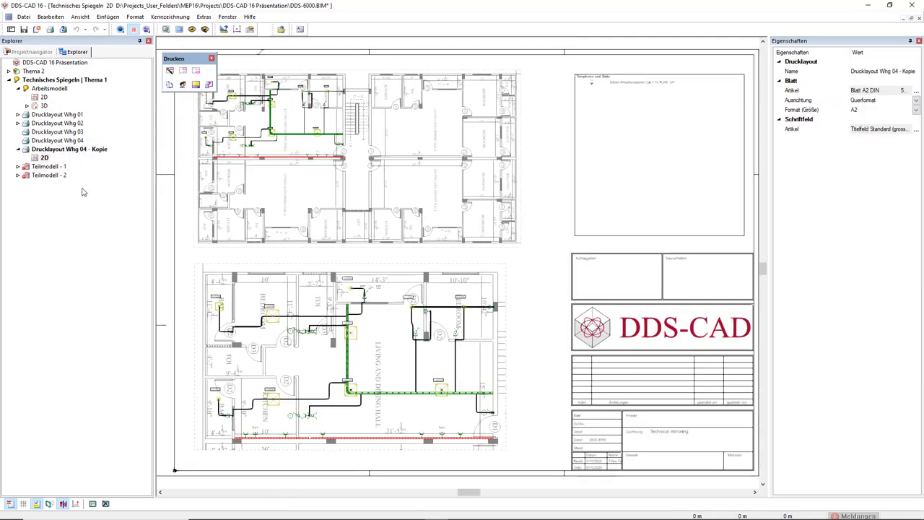
pyautogui.click(78, 141)
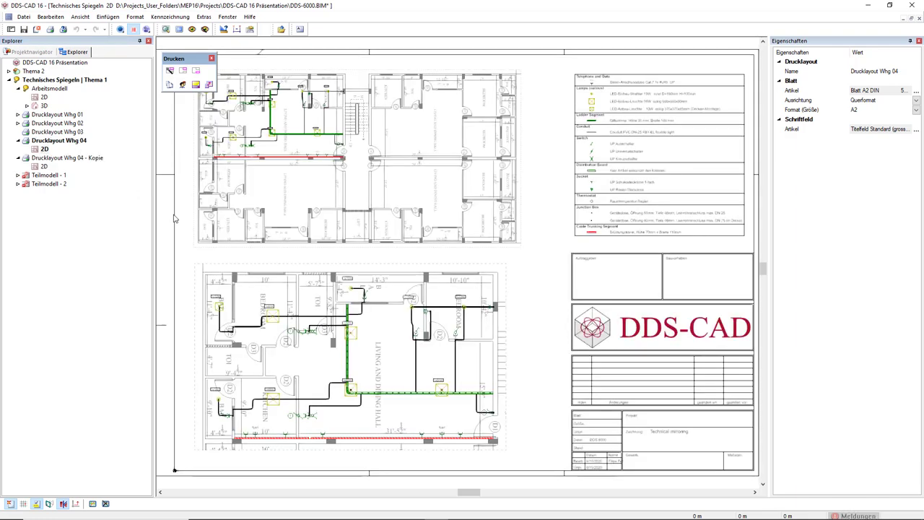
pyautogui.click(44, 166)
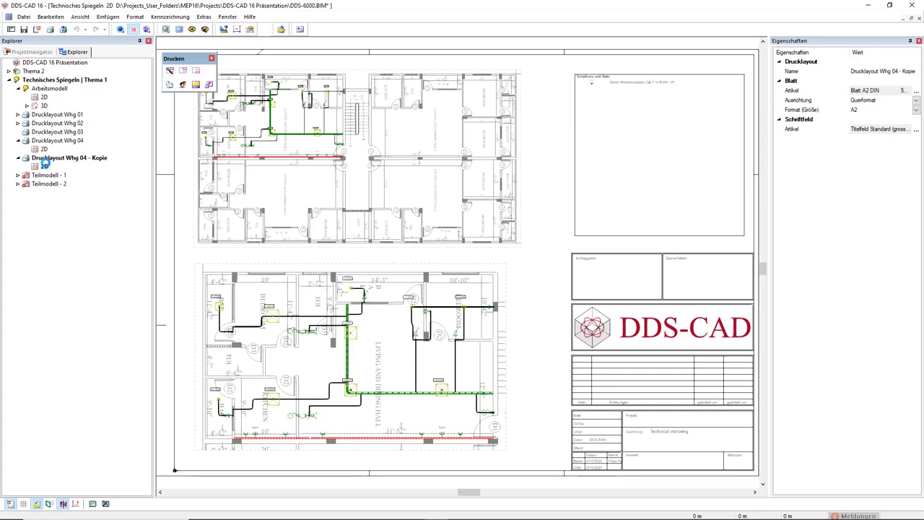
# - Rename the layout 'Drucklayout Whg 04 - Kopie' to 'Drucklayout Whg 05' in its properties, then select it
pyautogui.rightClick(96, 163)
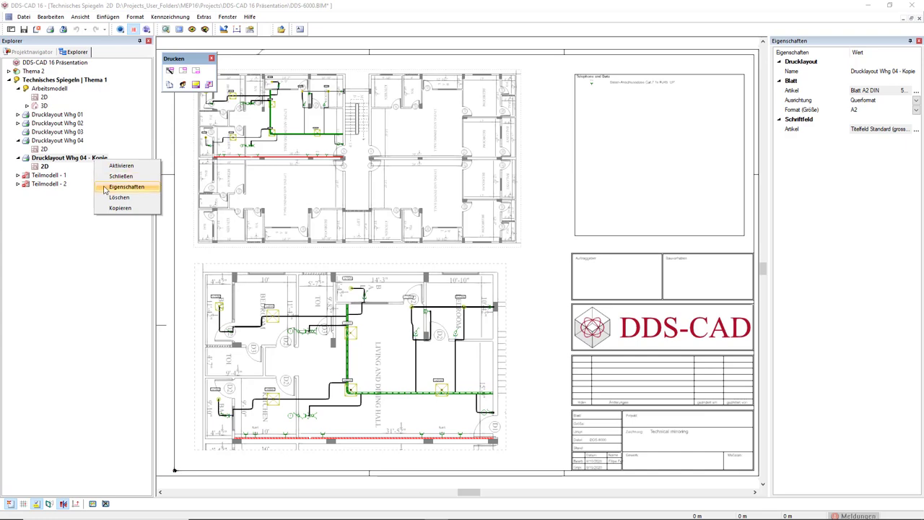
pyautogui.click(105, 190)
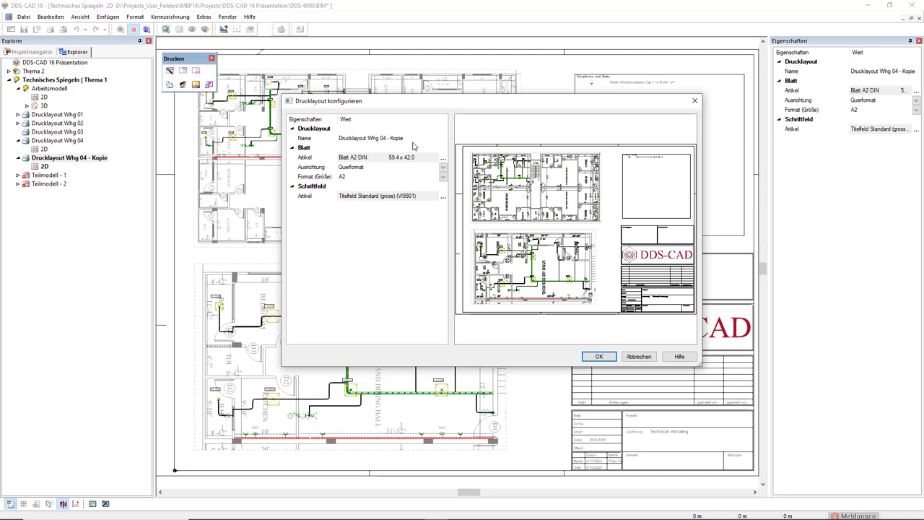
pyautogui.click(409, 137)
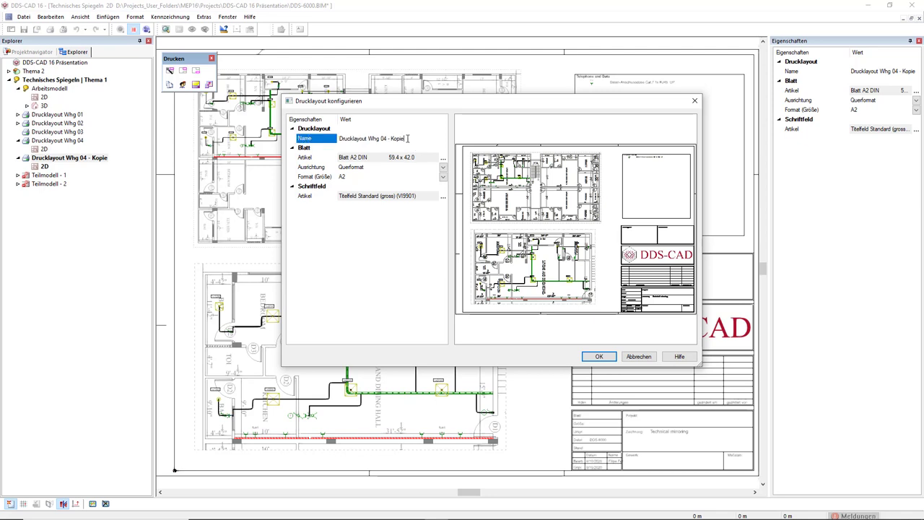
pyautogui.press('BackSpace')
pyautogui.press('BackSpace')
pyautogui.press('BackSpace')
pyautogui.press('BackSpace')
pyautogui.press('BackSpace')
pyautogui.press('BackSpace')
pyautogui.press('BackSpace')
pyautogui.write('5')
pyautogui.click(595, 358)
pyautogui.click(122, 203)
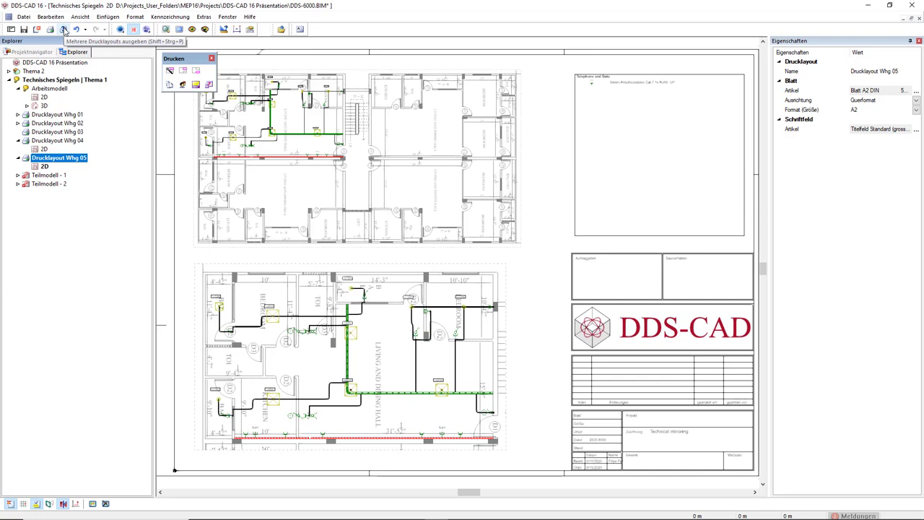
# - List print layouts from all open files, select all seven, and return to the Projektnavigator tree
pyautogui.click(64, 30)
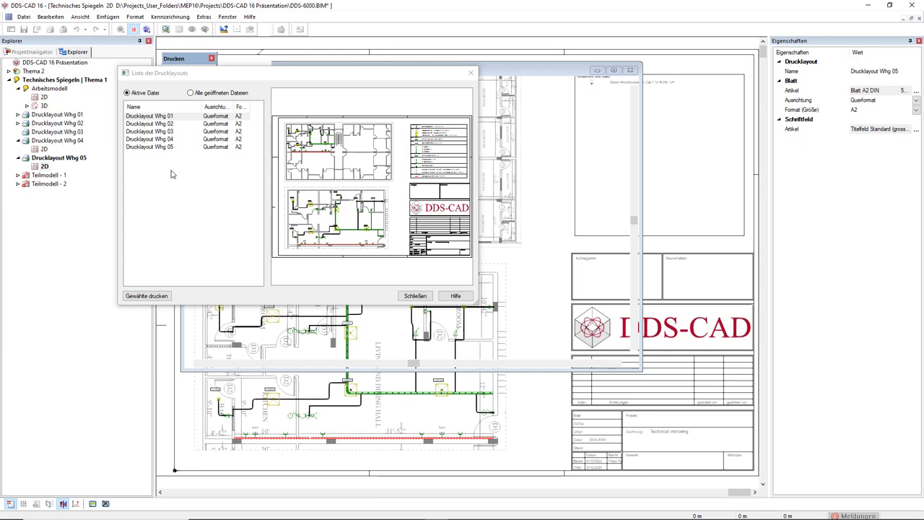
pyautogui.click(189, 93)
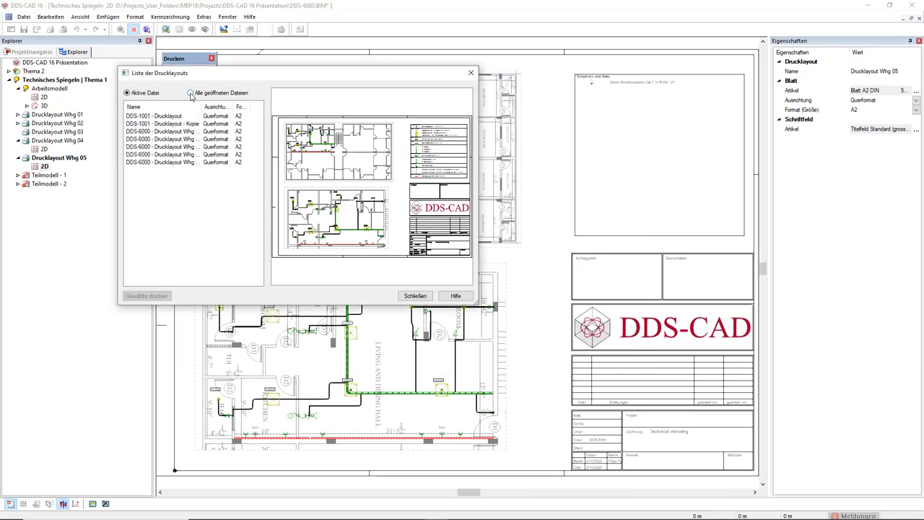
pyautogui.click(171, 124)
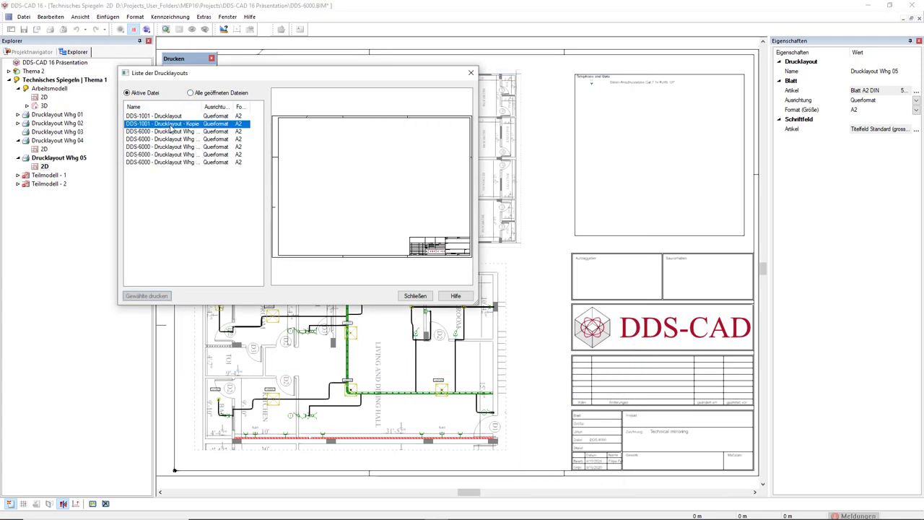
pyautogui.keyDown('shift'); pyautogui.click(169, 147); pyautogui.keyUp('shift')
pyautogui.keyDown('shift'); pyautogui.click(169, 162); pyautogui.keyUp('shift')
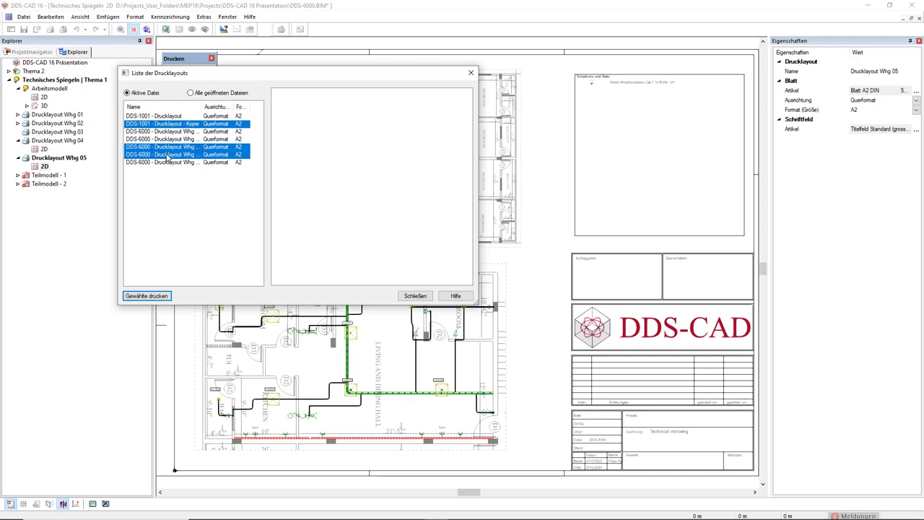
pyautogui.click(173, 116)
pyautogui.click(164, 156)
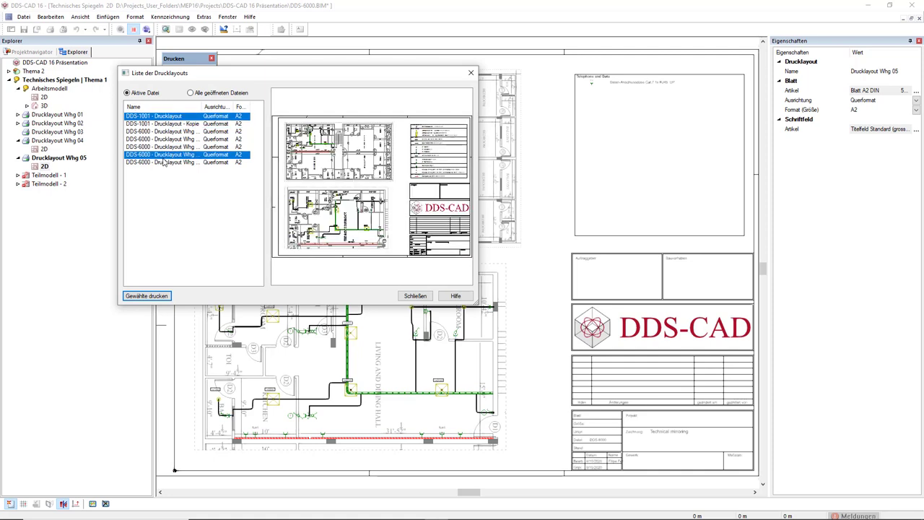
pyautogui.keyDown('shift'); pyautogui.click(160, 161); pyautogui.keyUp('shift')
pyautogui.click(175, 117)
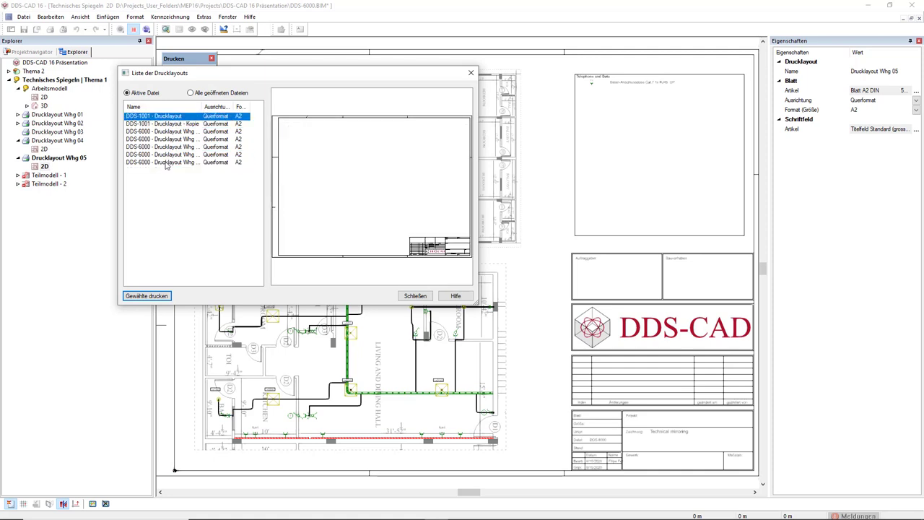
pyautogui.keyDown('shift'); pyautogui.click(165, 162); pyautogui.keyUp('shift')
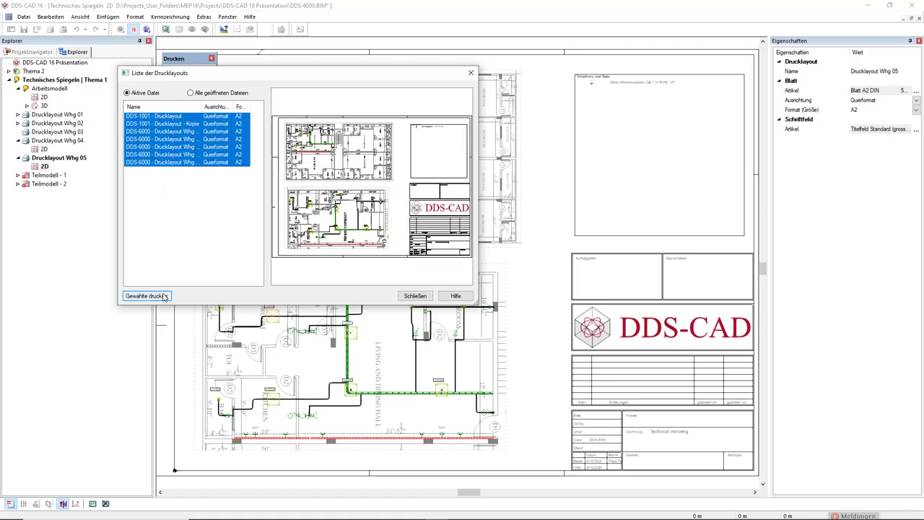
pyautogui.click(30, 52)
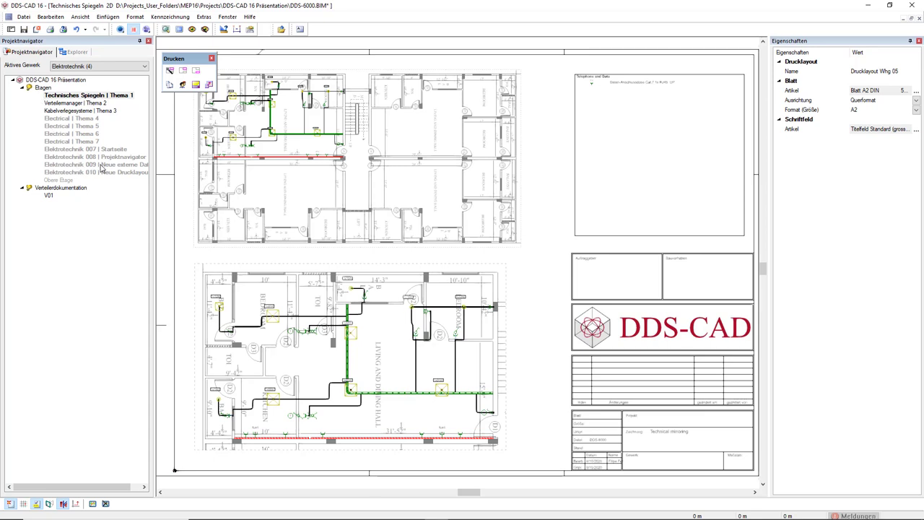
# - Open the Elektrotechnik 009 storey drawing and its 'Leuchte (diverse)' luminaire database
pyautogui.doubleClick(101, 166)
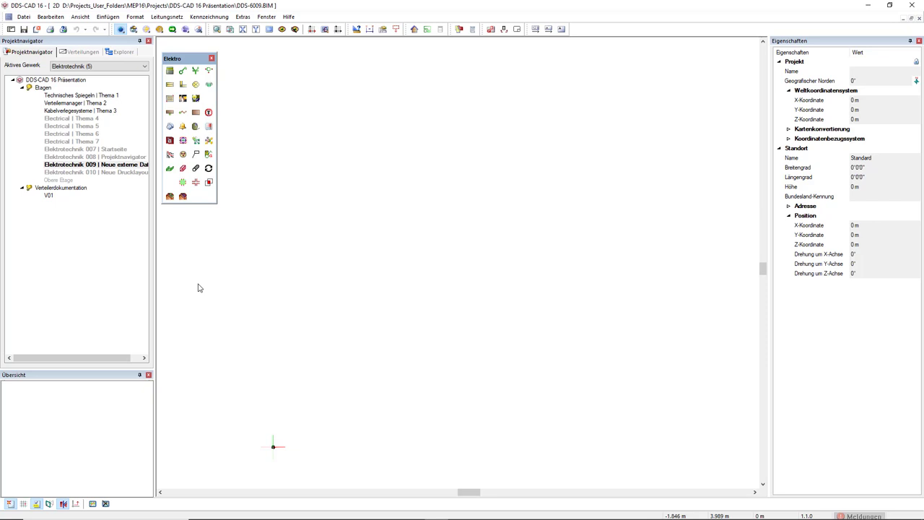
pyautogui.click(195, 87)
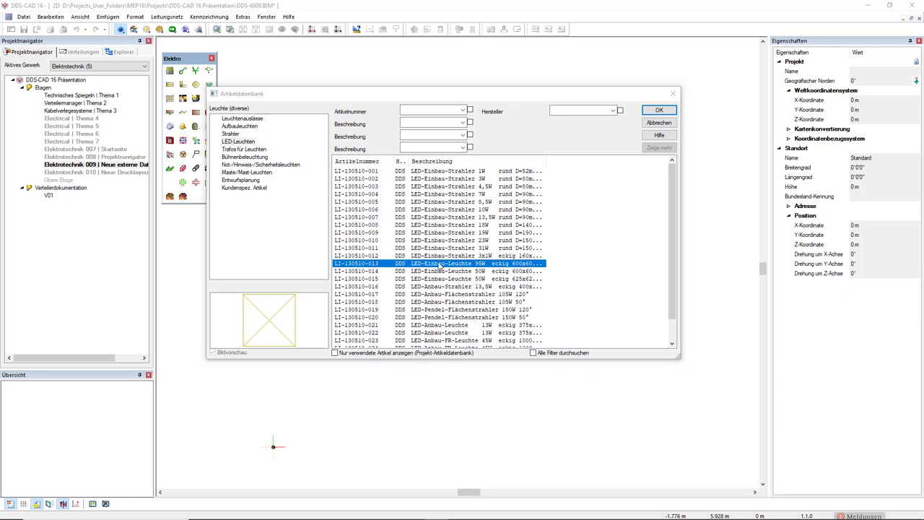
# - Copy article LI-130510-013 (LED-Einbau-Leuchte 95W) with 'Kopieren und Ersetzen: BIMObject'
pyautogui.rightClick(438, 267)
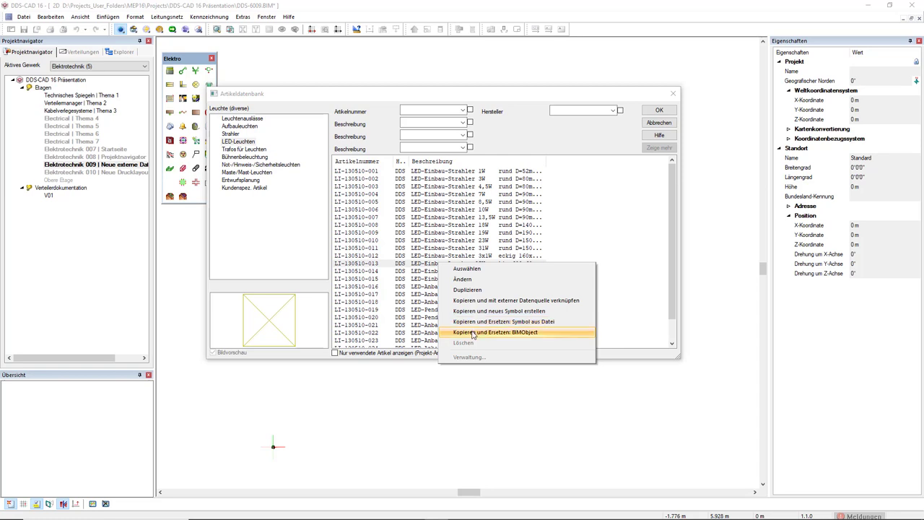
pyautogui.click(554, 333)
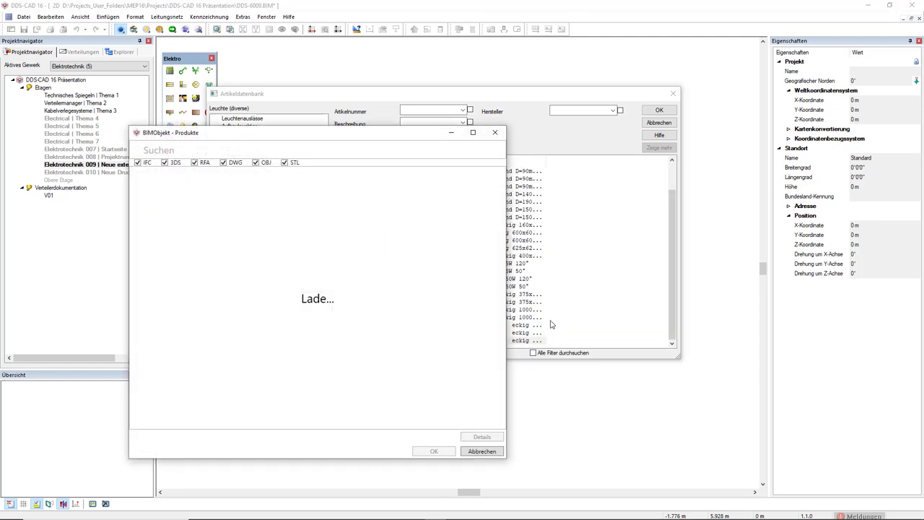
# - Search the BIMobject products for 'bellatrix' and show details of BELLATRIX (Suspended)
pyautogui.moveTo(367, 133); pyautogui.dragTo(466, 120)
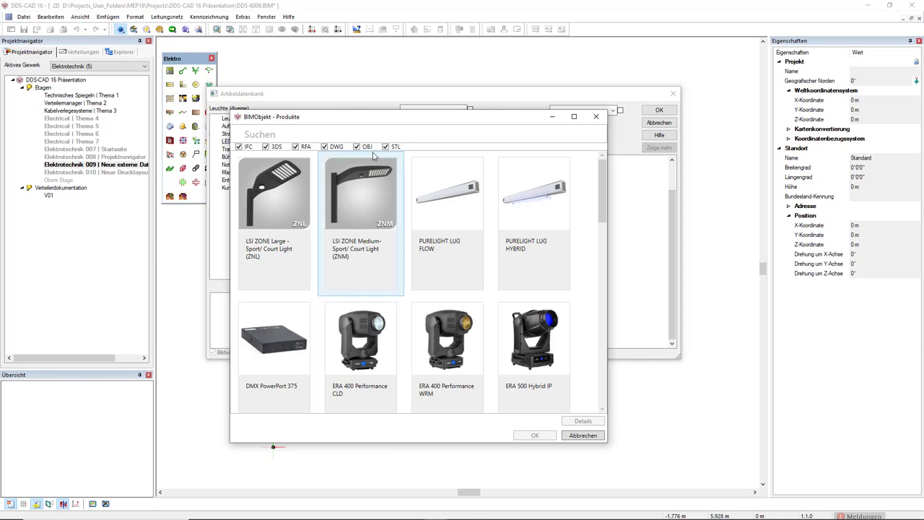
pyautogui.click(338, 134)
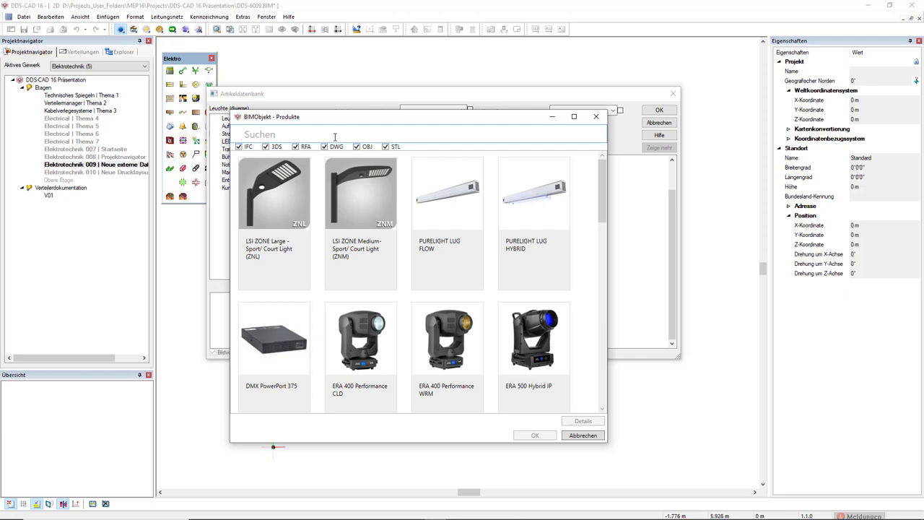
pyautogui.write('bell')
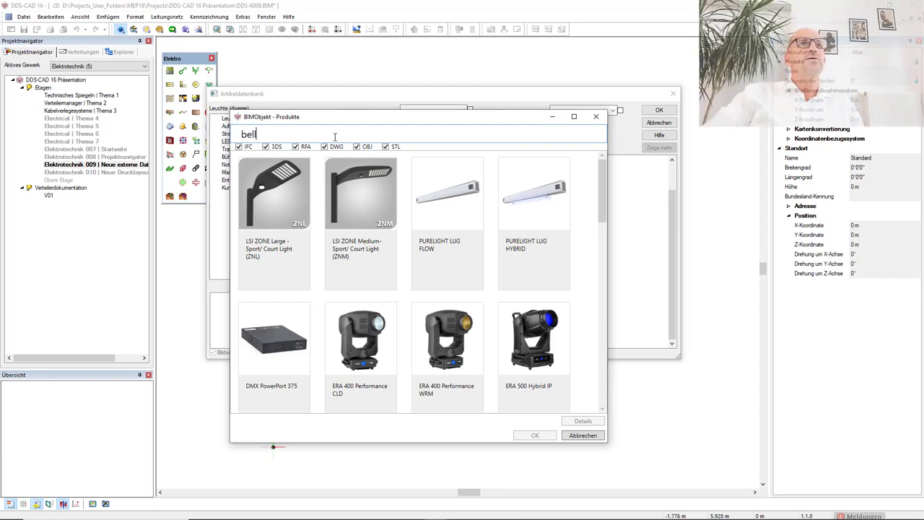
pyautogui.write('atrix')
pyautogui.press('Return')
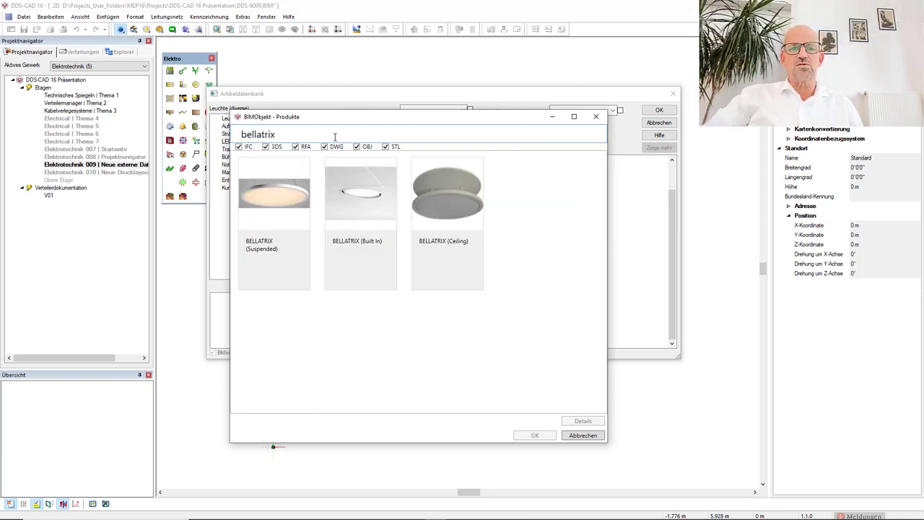
pyautogui.click(281, 240)
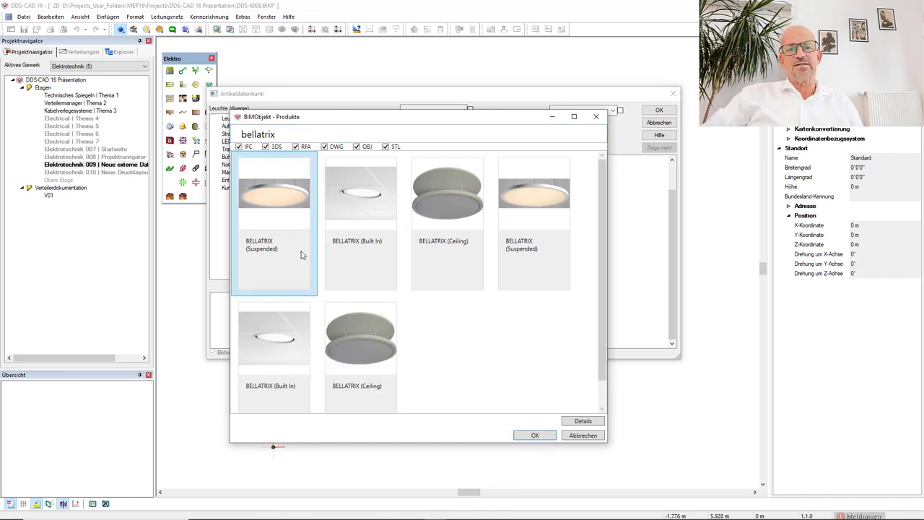
pyautogui.click(584, 421)
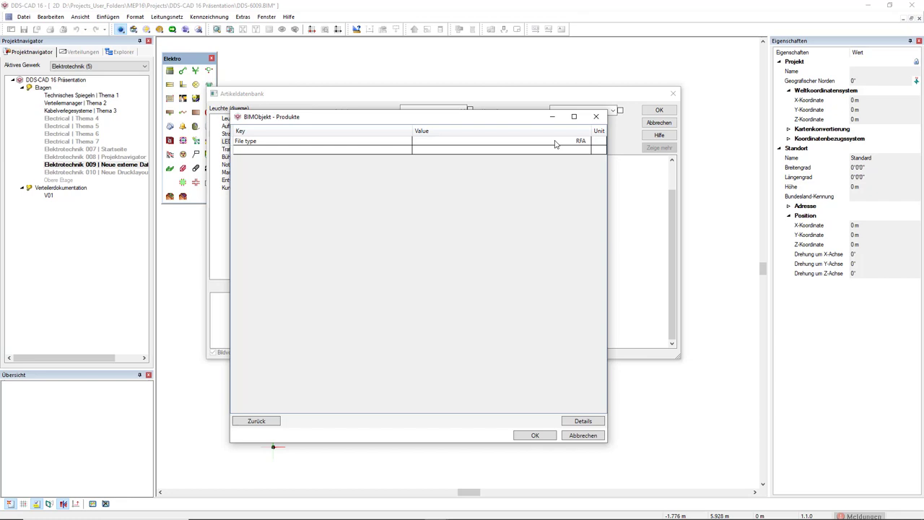
# - Import the BELLATRIX lamp and display it as a shaded solid in 3D view
pyautogui.click(526, 436)
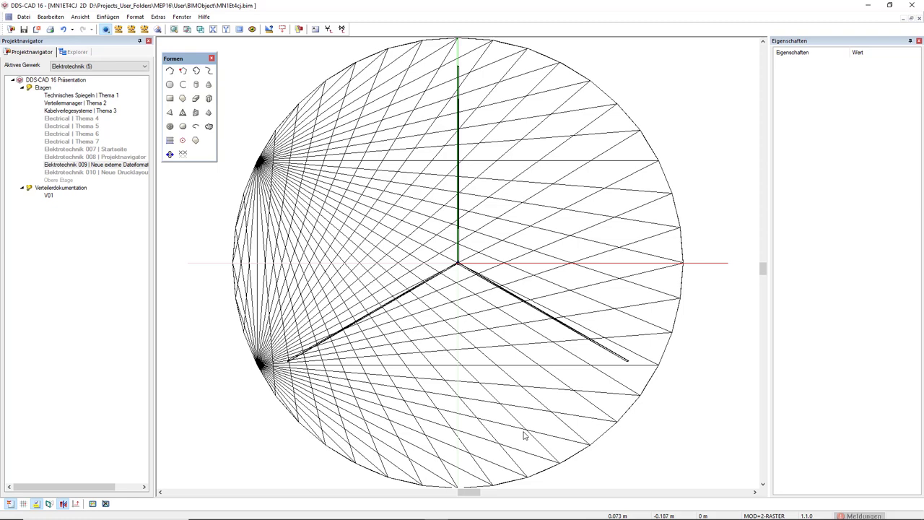
pyautogui.scroll(-2, 525, 436)
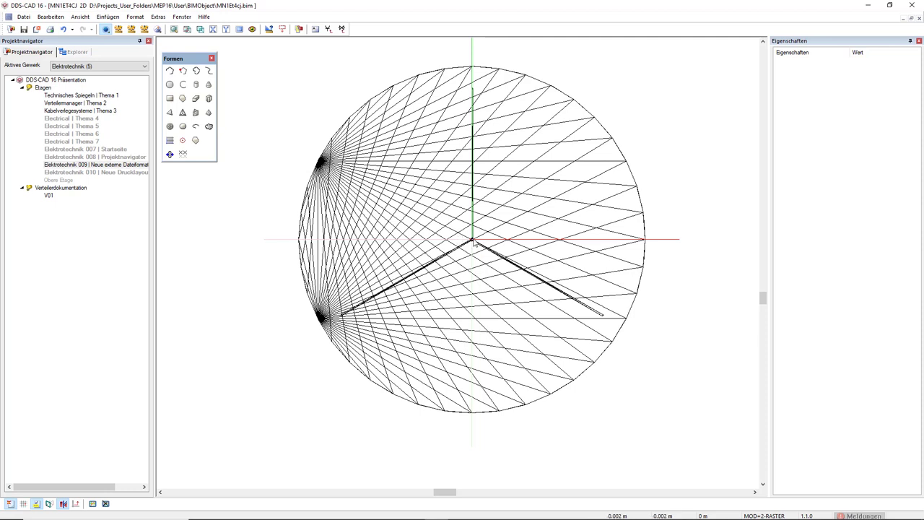
pyautogui.click(202, 33)
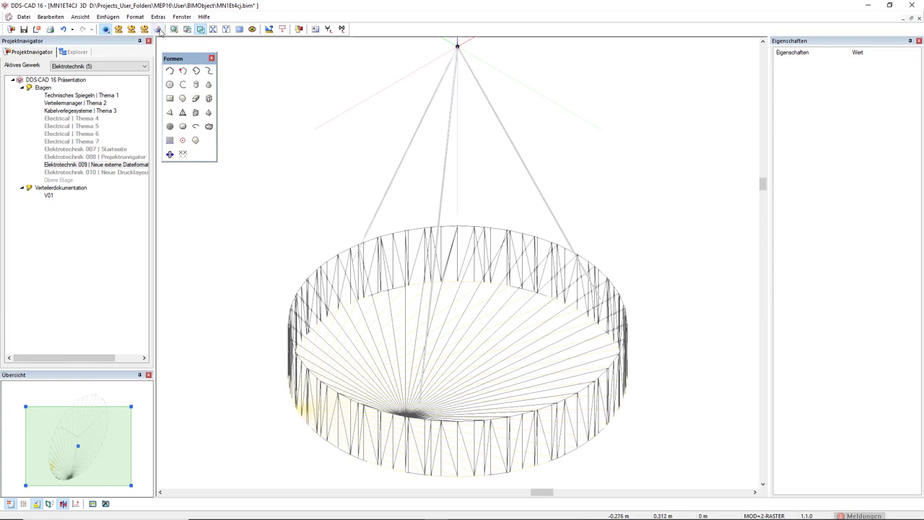
pyautogui.click(158, 29)
pyautogui.click(170, 85)
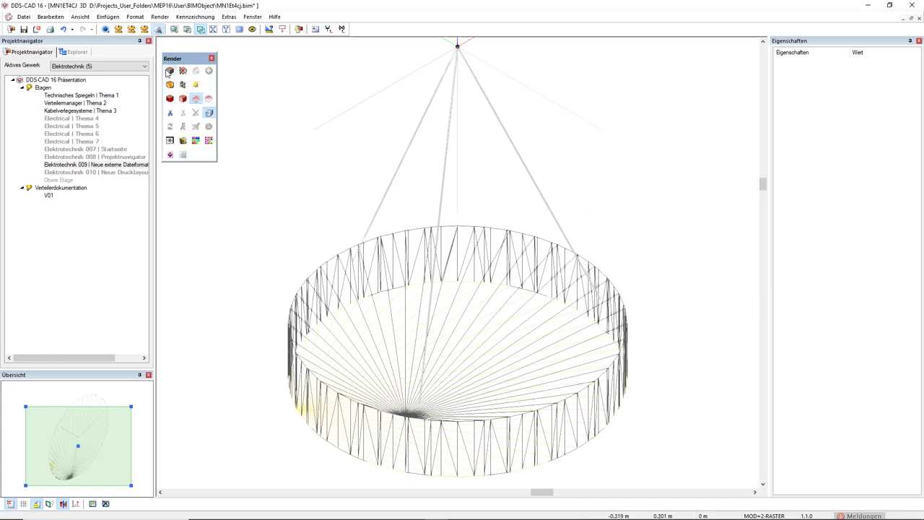
# - Show the lamp shaded in camera view, orbit it slightly, and save it as MN1Et4cj.bim
pyautogui.click(186, 31)
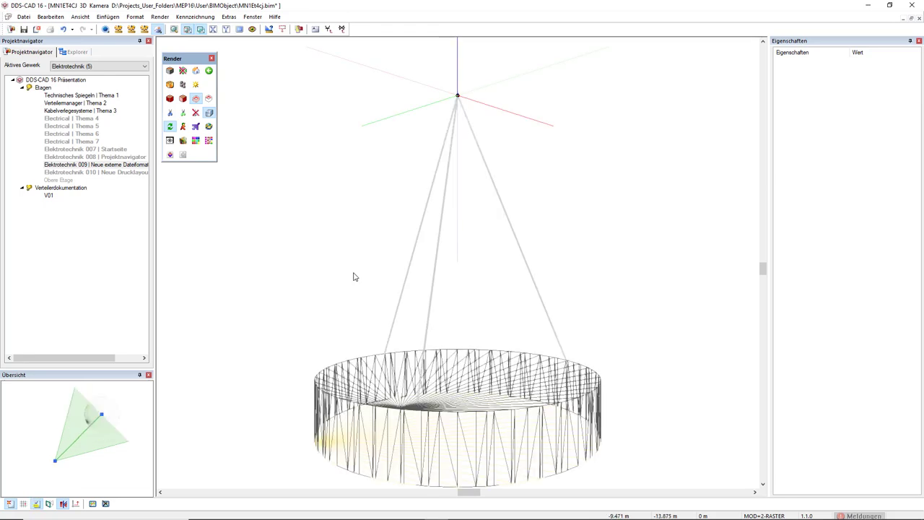
pyautogui.scroll(-3, 428, 325)
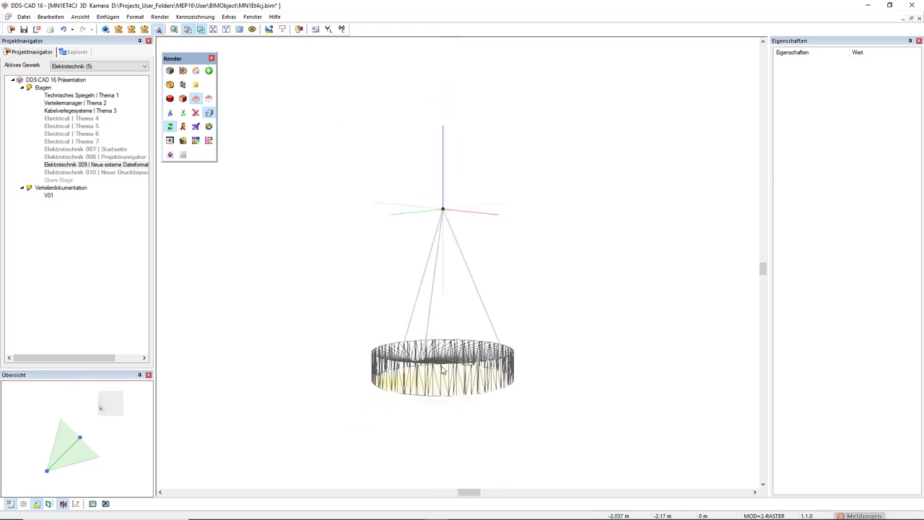
pyautogui.click(170, 71)
pyautogui.moveTo(412, 346)
pyautogui.mouseDown(button='middle')
pyautogui.moveTo(434, 308)
pyautogui.moveTo(434, 210)
pyautogui.moveTo(433, 289)
pyautogui.moveTo(462, 276)
pyautogui.moveTo(455, 318)
pyautogui.mouseUp(button='middle')
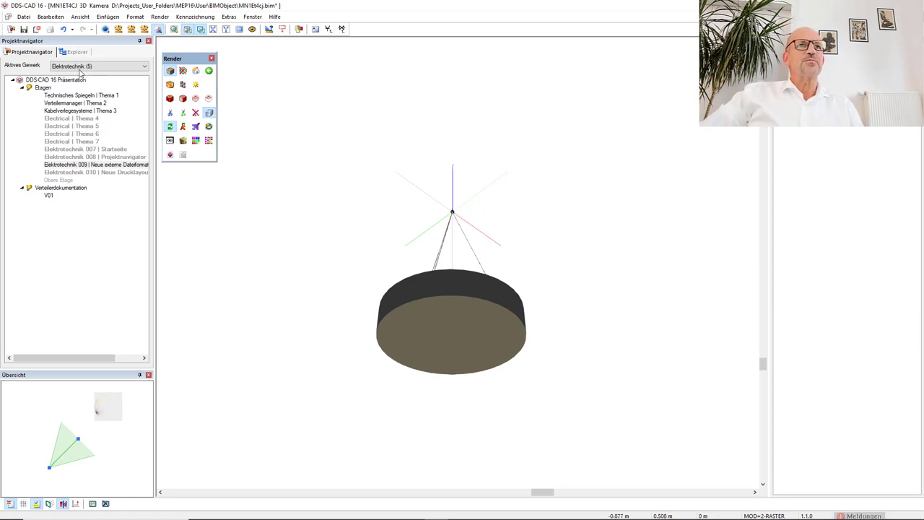
pyautogui.click(24, 30)
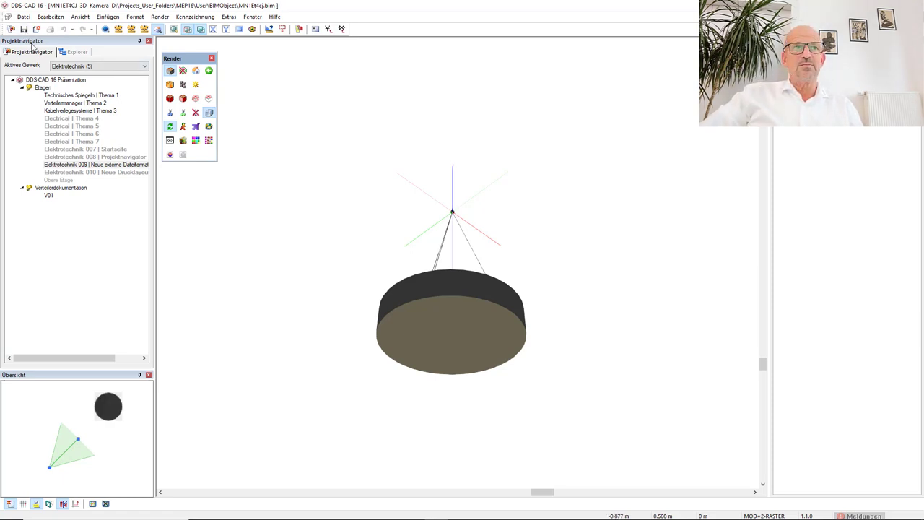
pyautogui.click(65, 53)
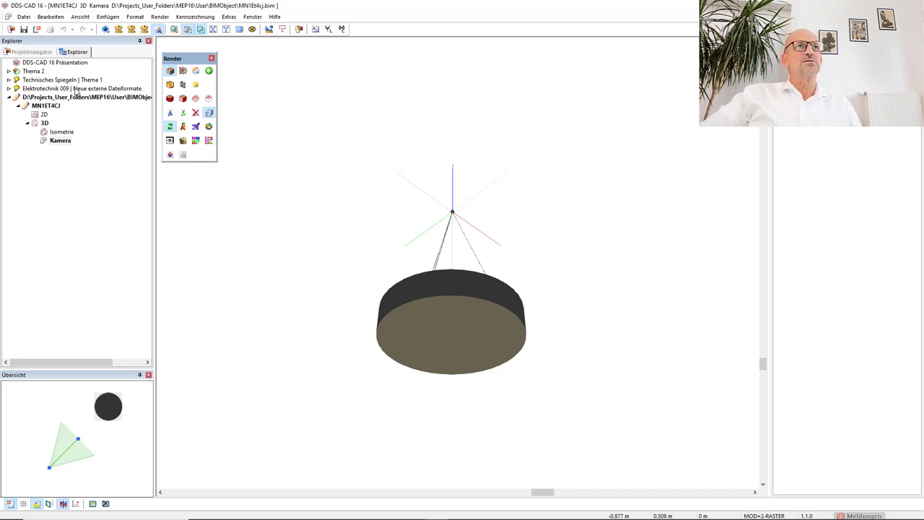
# - Reopen Elektrotechnik 009 and pick the BELLATRIX (Suspended) article from 'Leuchte (diverse)' for a luminaire
pyautogui.doubleClick(75, 88)
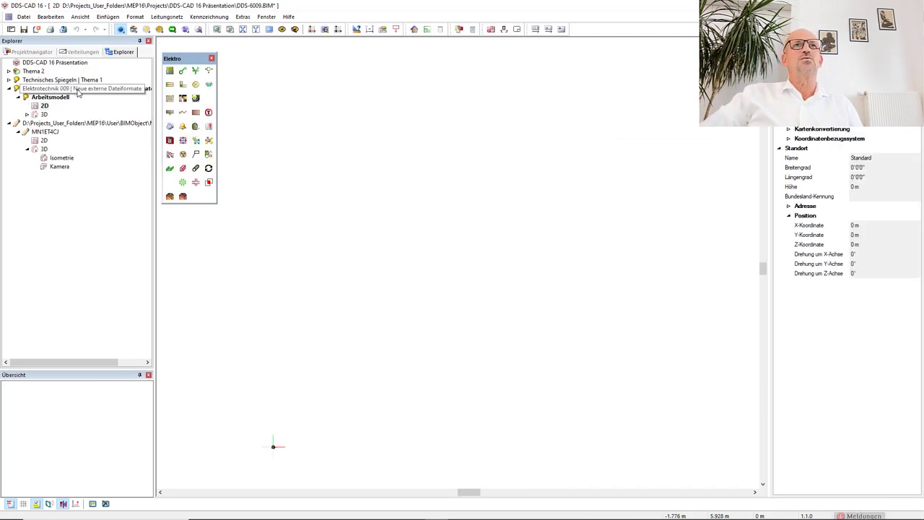
pyautogui.click(196, 85)
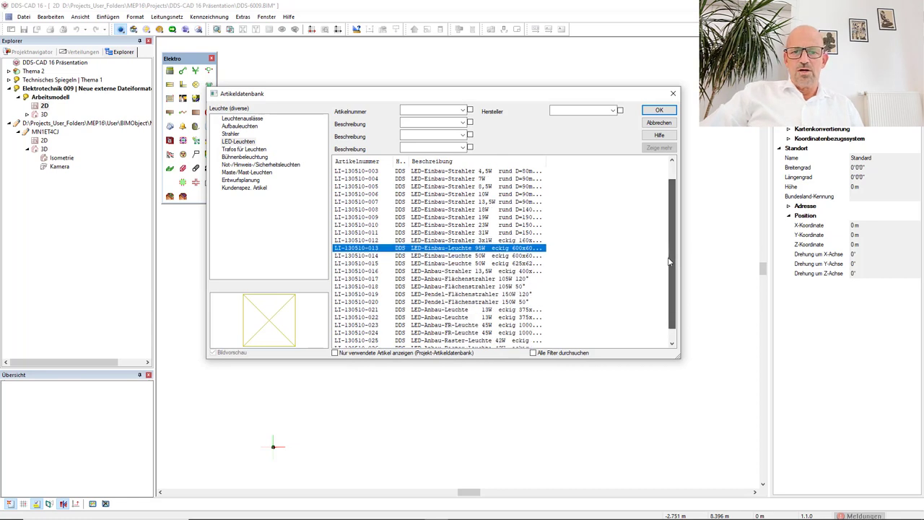
pyautogui.moveTo(669, 244); pyautogui.dragTo(670, 270)
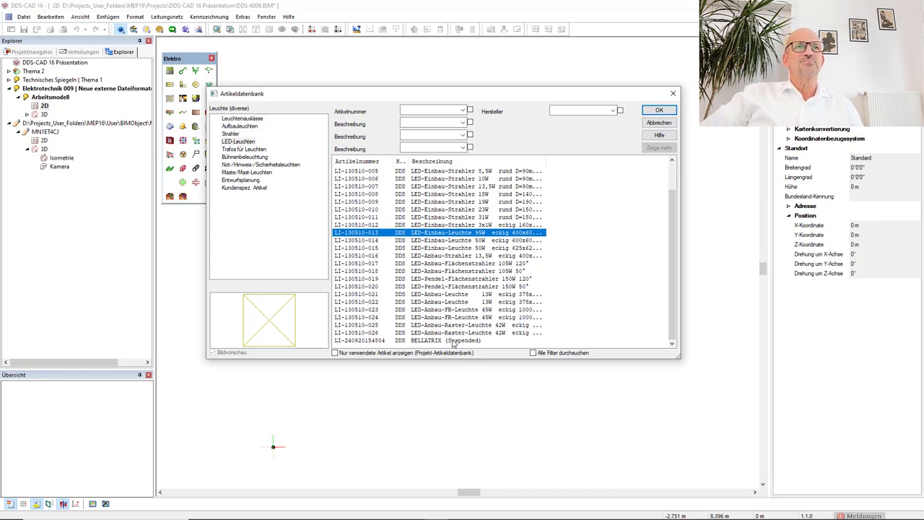
pyautogui.doubleClick(452, 340)
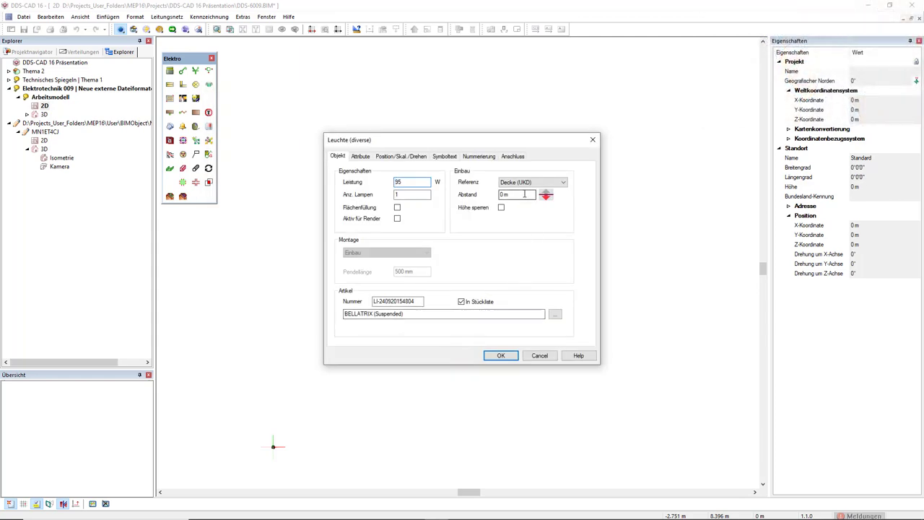
# - Place four 1x95W BELLATRIX luminaires in a 2x2 square grid and switch to 3D render view
pyautogui.click(499, 356)
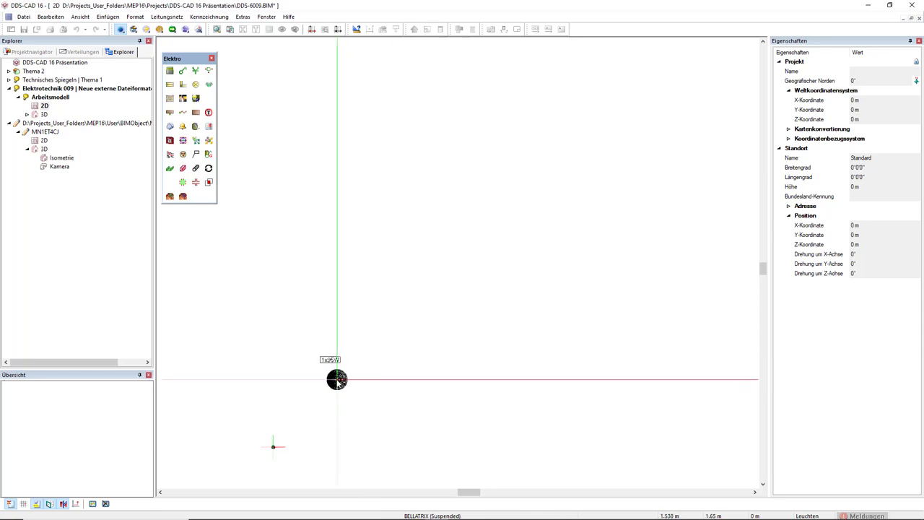
pyautogui.click(335, 379)
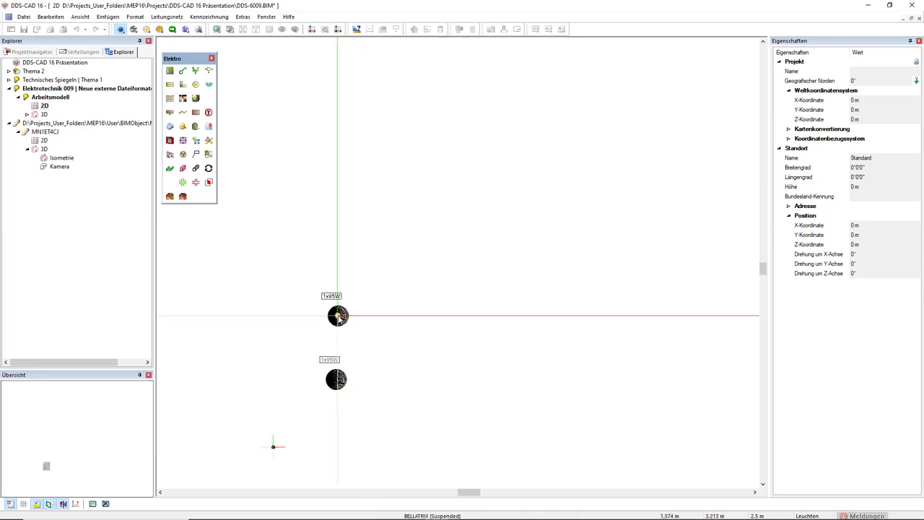
pyautogui.click(337, 315)
pyautogui.click(409, 314)
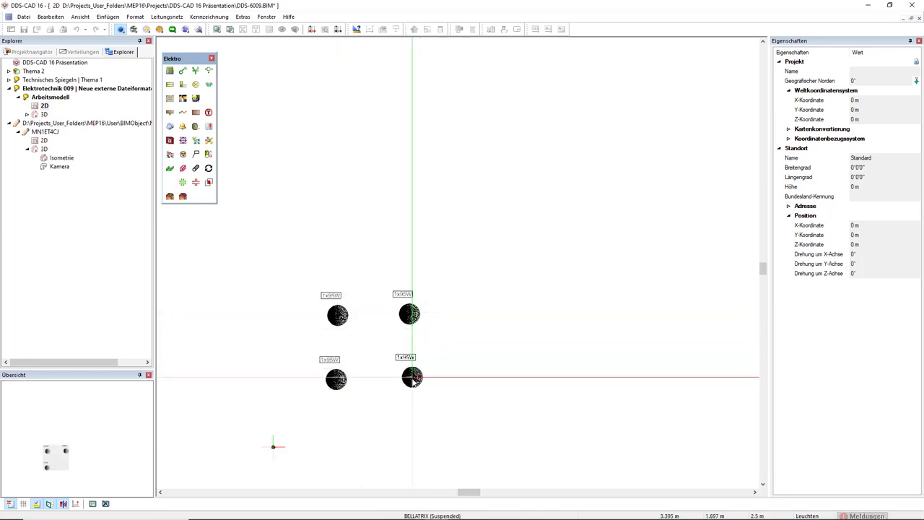
pyautogui.click(409, 379)
pyautogui.click(199, 29)
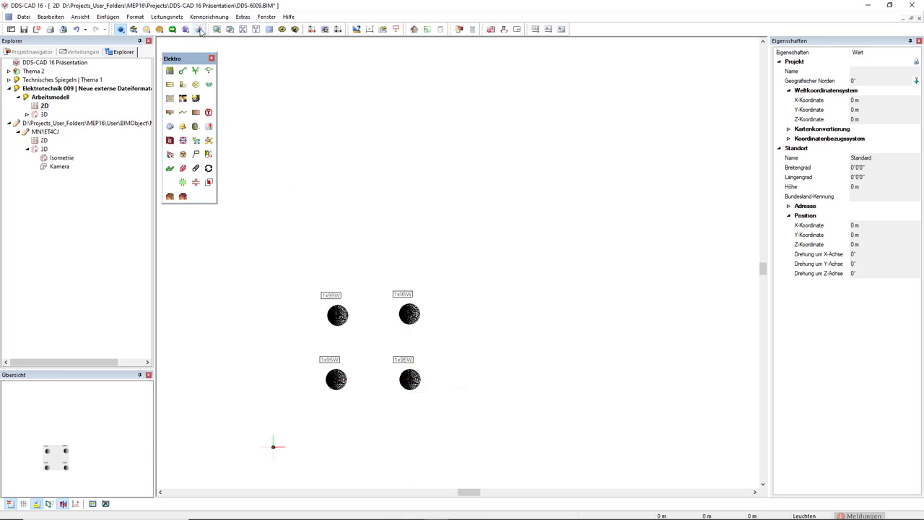
# - Shade and orbit the 3D lamp view, then select Technisches Spiegeln | Thema 1 in the Projektnavigator
pyautogui.click(171, 70)
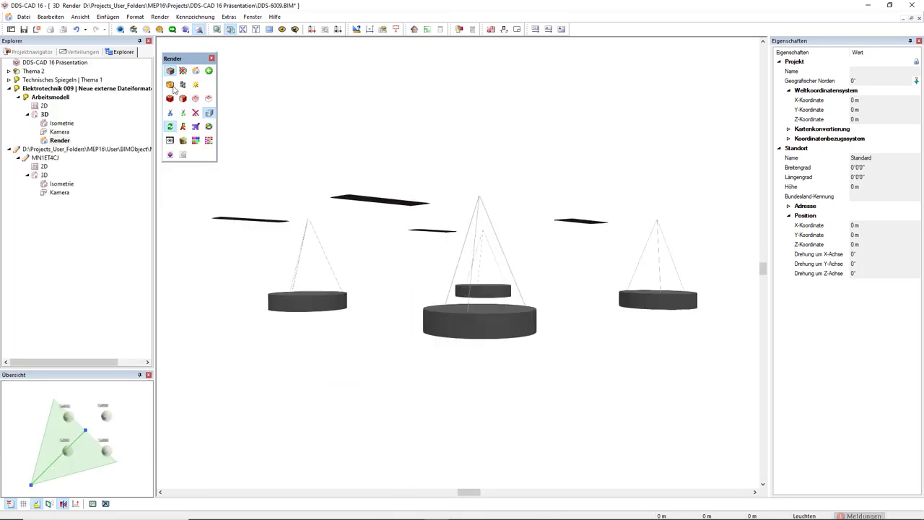
pyautogui.moveTo(400, 268)
pyautogui.mouseDown()
pyautogui.moveTo(435, 246)
pyautogui.moveTo(438, 166)
pyautogui.mouseUp()
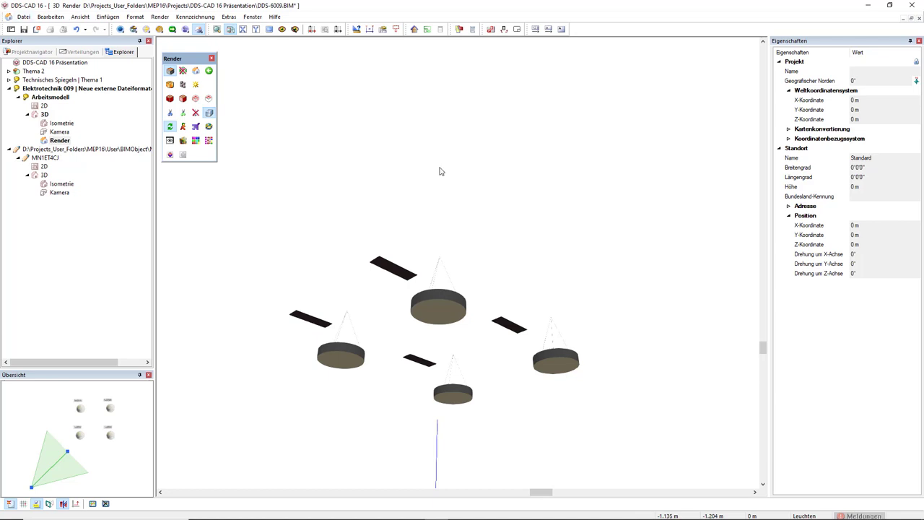
pyautogui.click(43, 52)
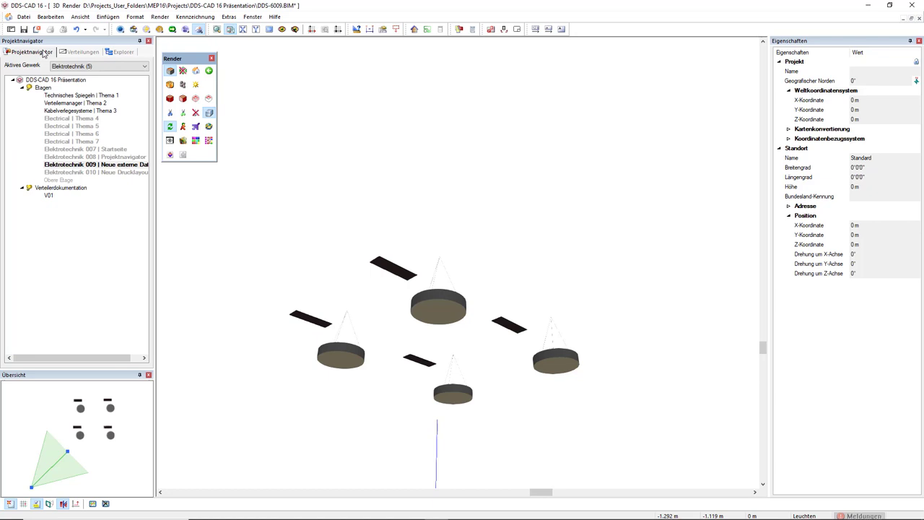
pyautogui.click(74, 96)
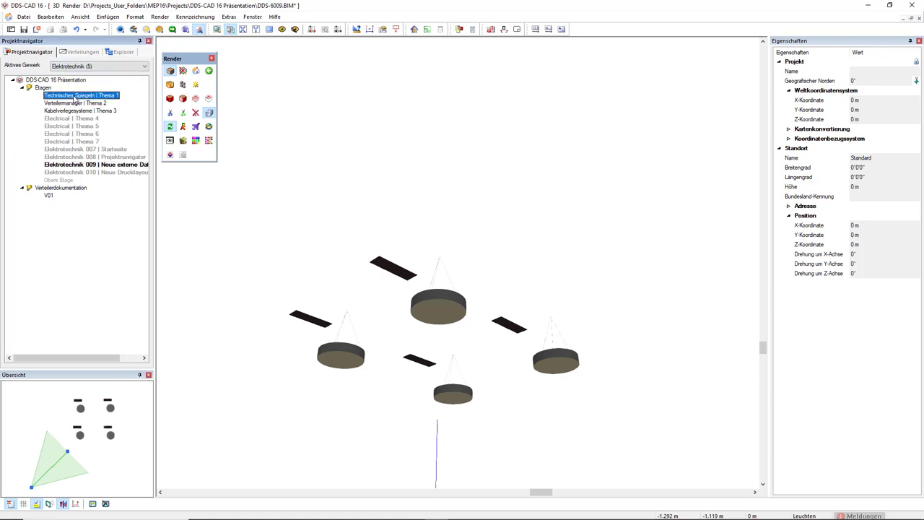
# - Open the Arbeitsmodell of Technisches Spiegeln | Thema 1 and window-select the upper-left apartment's installation
pyautogui.doubleClick(74, 96)
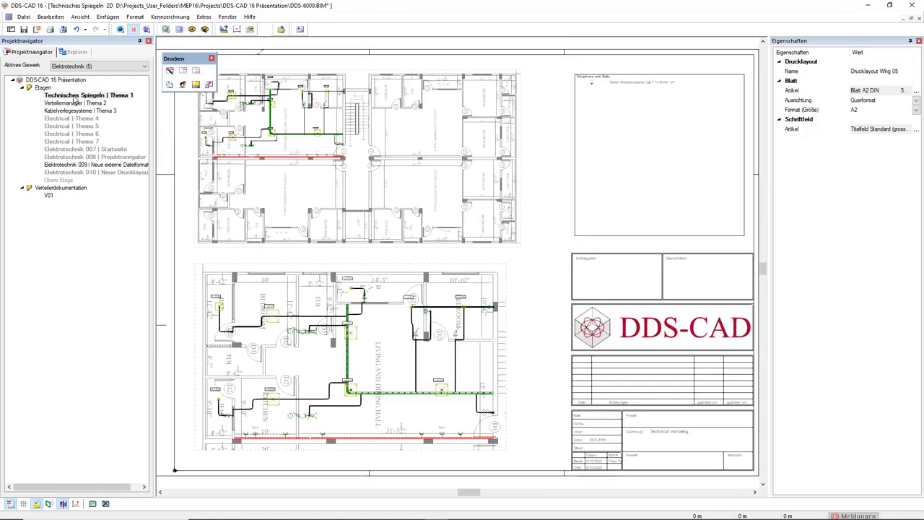
pyautogui.click(72, 52)
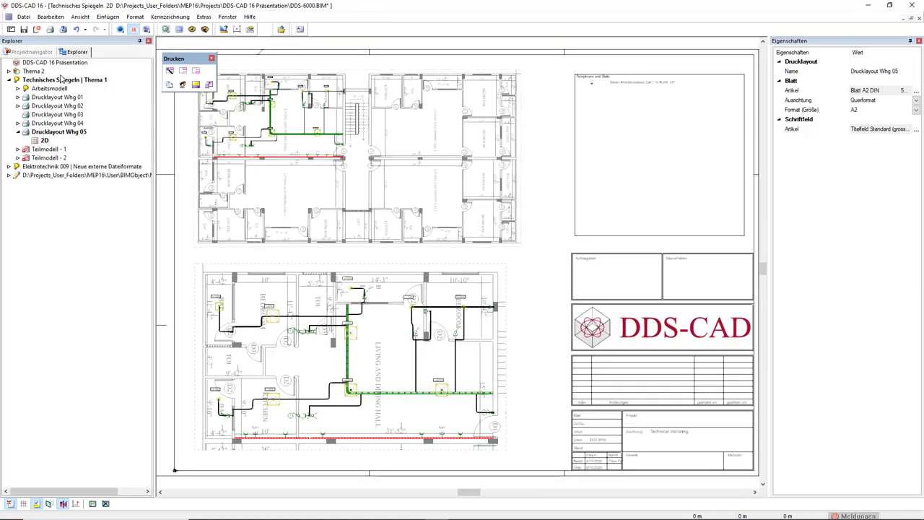
pyautogui.doubleClick(48, 88)
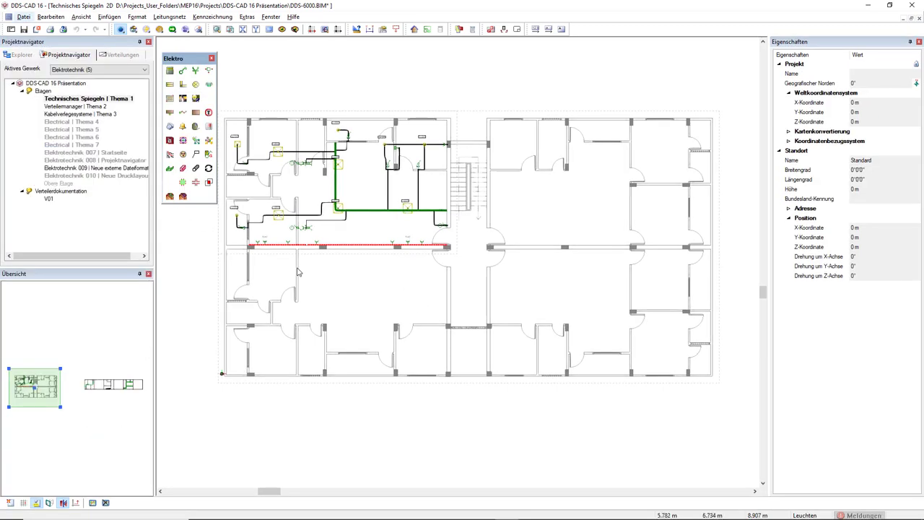
pyautogui.moveTo(222, 263); pyautogui.dragTo(452, 115)
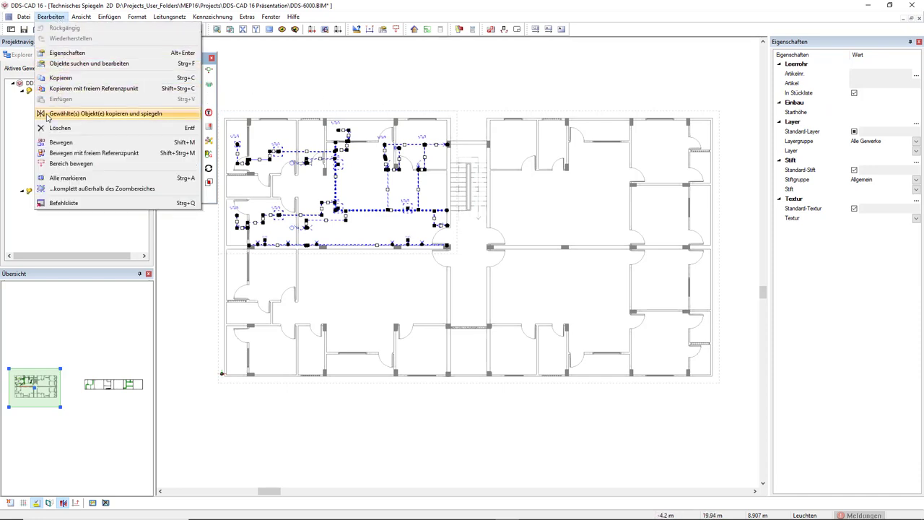
# - Mirror-copy the upper-left apartment's installation to the right about the stair midpoint
pyautogui.click(47, 117)
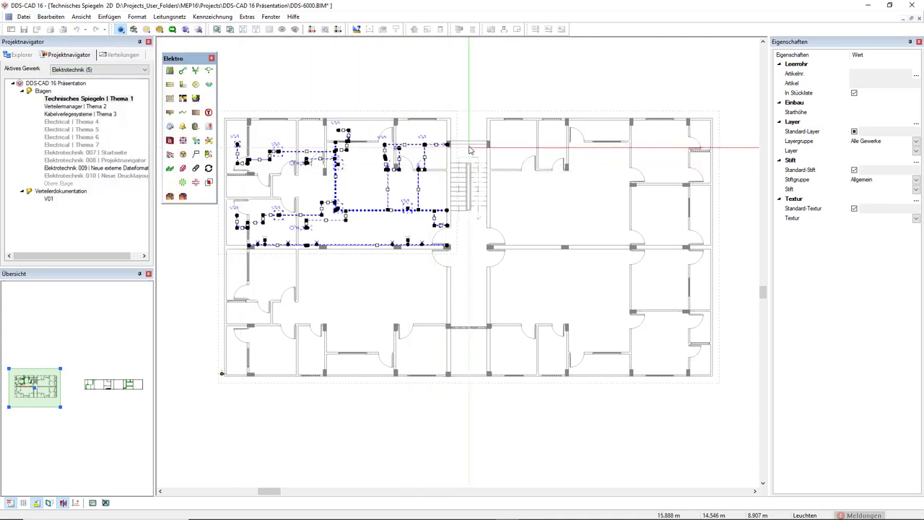
pyautogui.click(469, 147)
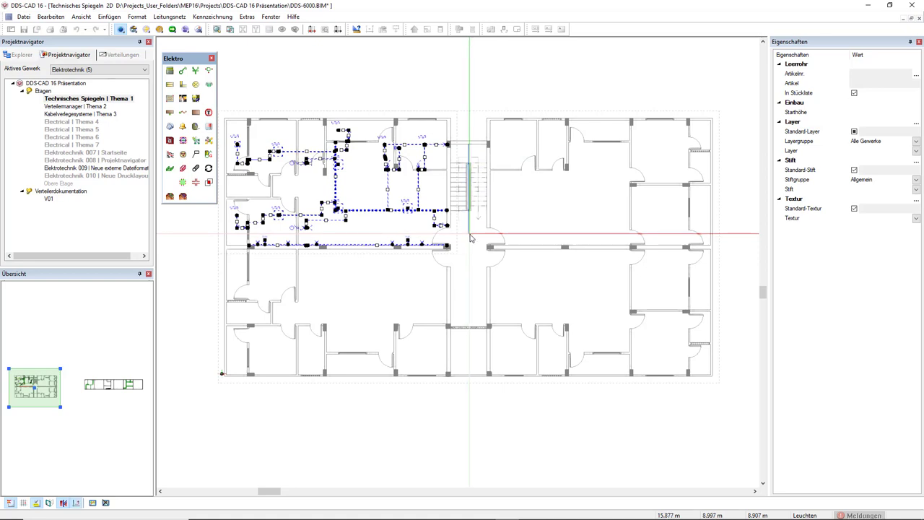
pyautogui.click(469, 237)
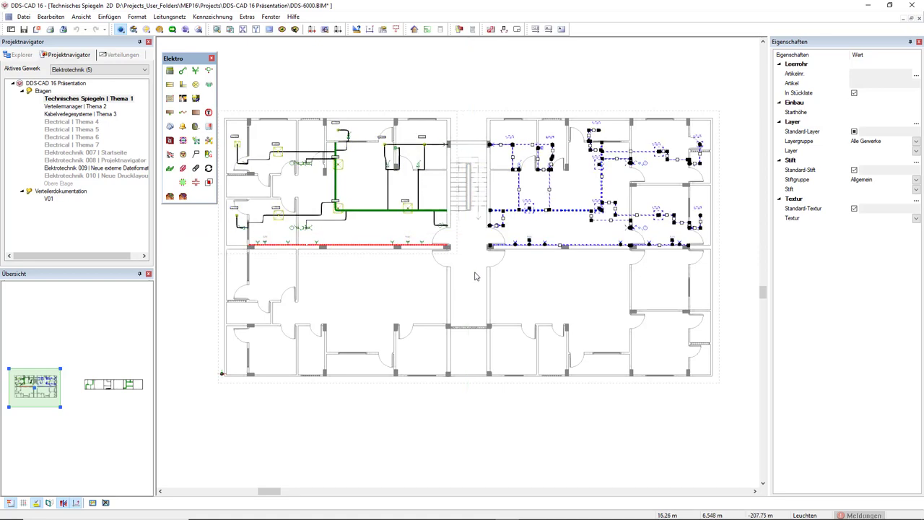
pyautogui.press('Escape')
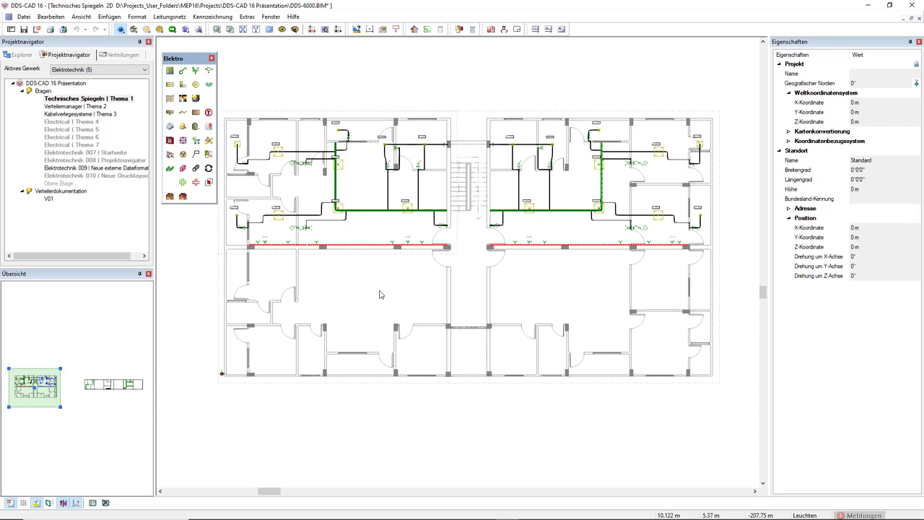
# - Select both upper apartments and repeat the mirror-copy downward about the corridor midpoint
pyautogui.moveTo(211, 258); pyautogui.dragTo(719, 122)
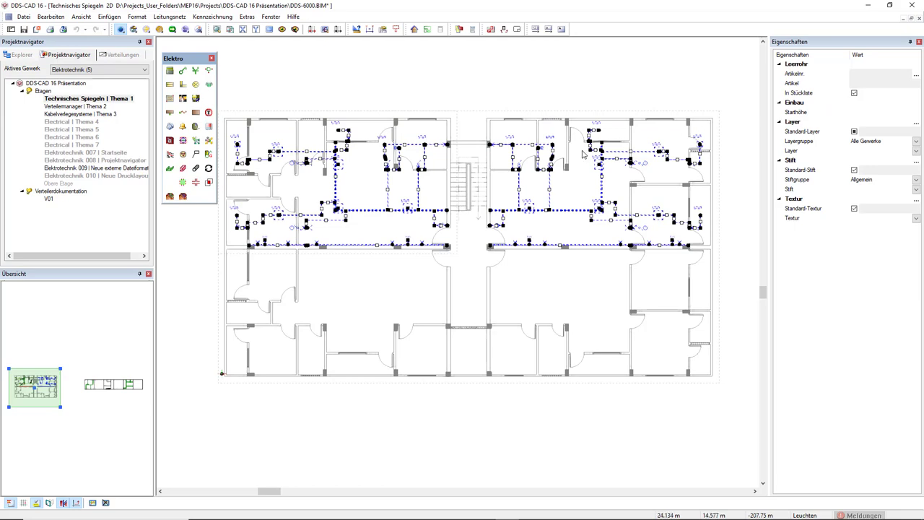
pyautogui.rightClick(469, 130)
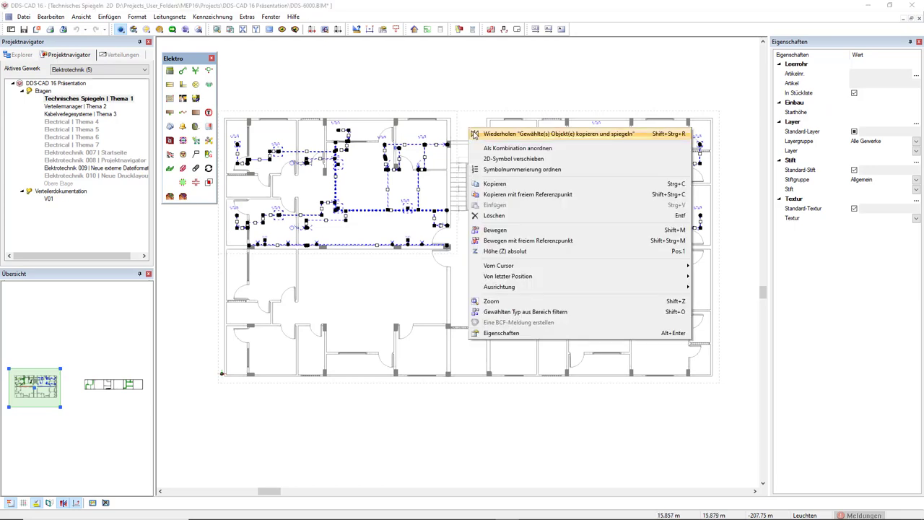
pyautogui.click(474, 133)
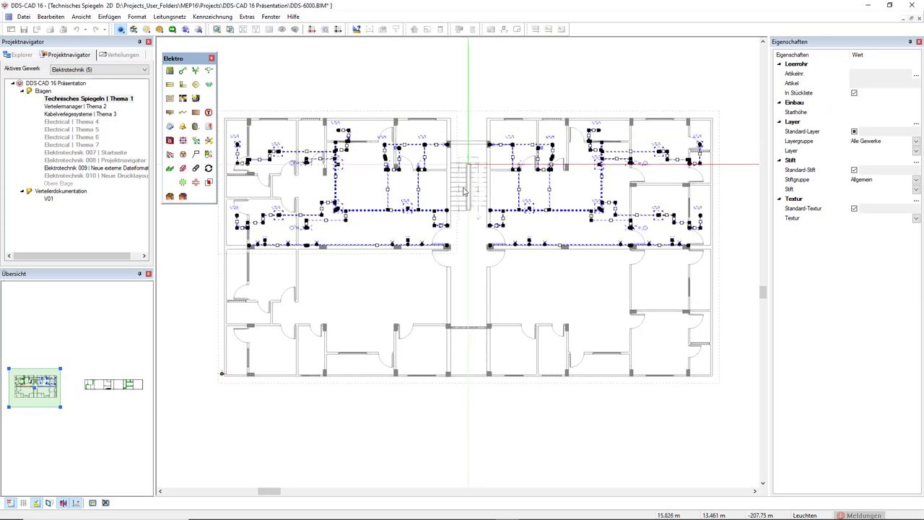
pyautogui.scroll(3, 468, 252)
pyautogui.scroll(2, 434, 234)
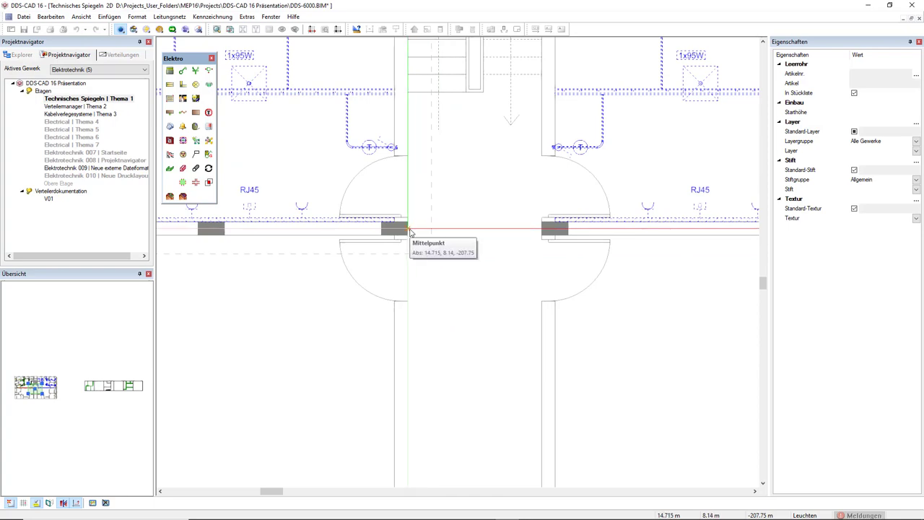
pyautogui.scroll(-2, 477, 289)
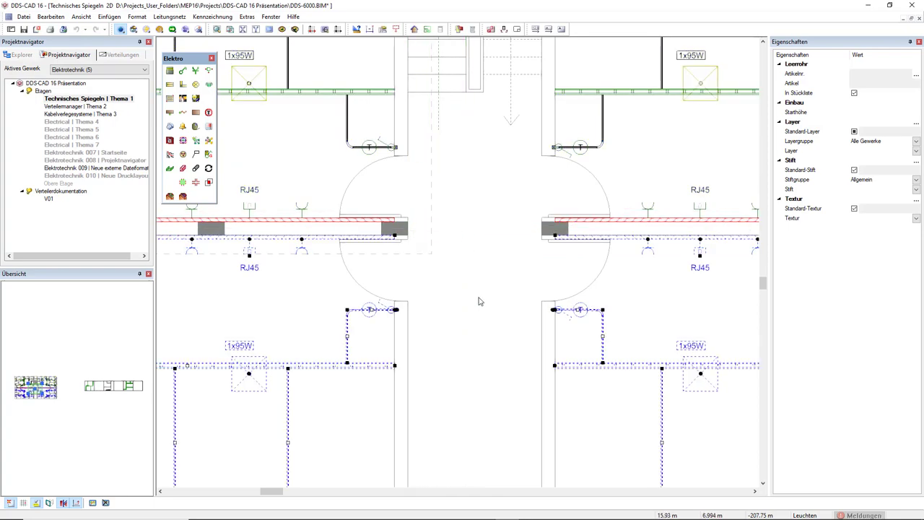
pyautogui.scroll(-2, 479, 299)
pyautogui.scroll(-2, 478, 288)
pyautogui.scroll(-2, 477, 278)
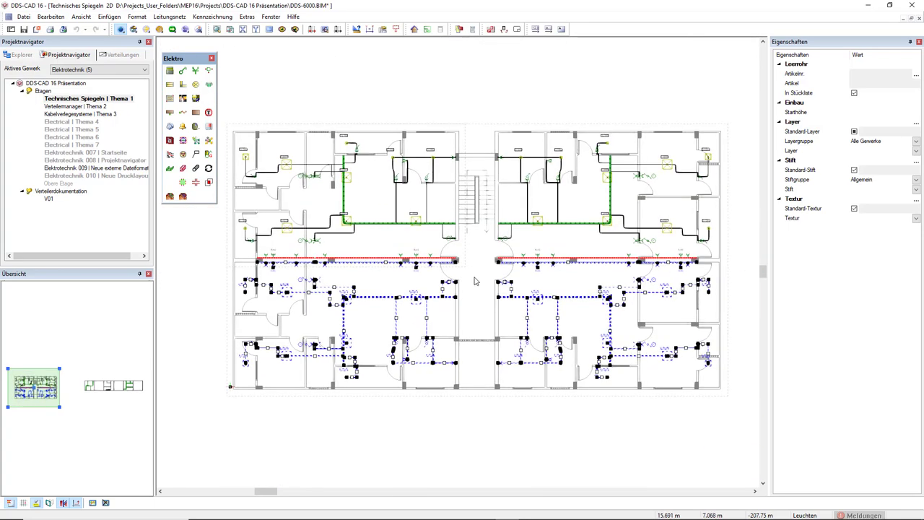
pyautogui.press('Escape')
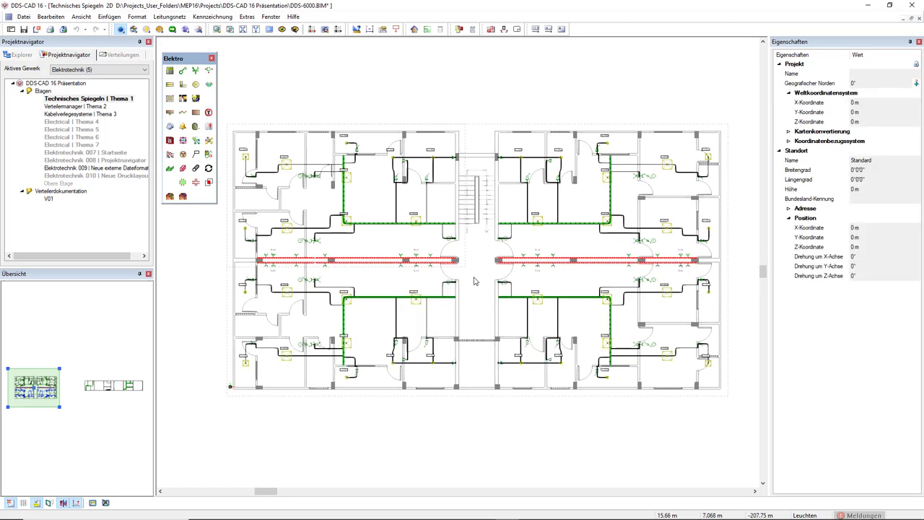
pyautogui.moveTo(475, 280); pyautogui.dragTo(191, 323, button='middle')
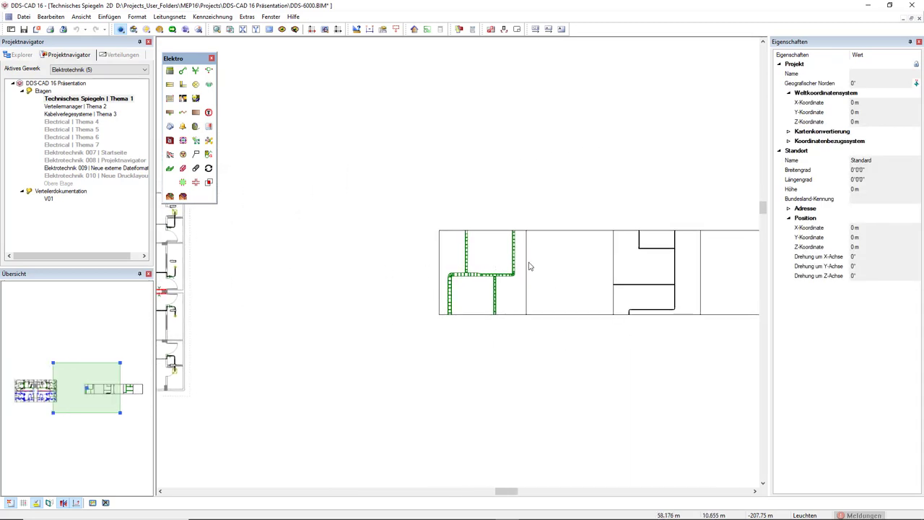
# - Mirror-copy this room's cable tray runs across the wall
pyautogui.scroll(2, 531, 266)
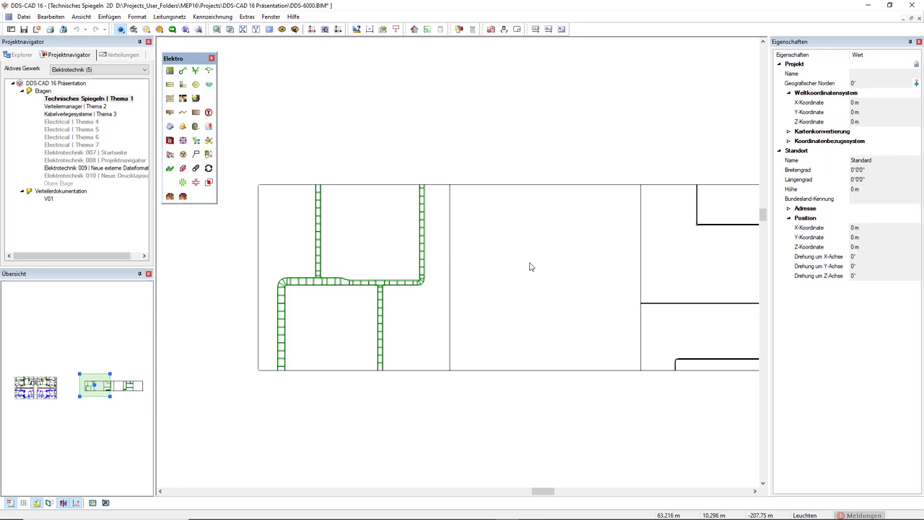
pyautogui.moveTo(272, 232)
pyautogui.mouseDown()
pyautogui.moveTo(370, 315)
pyautogui.moveTo(429, 342)
pyautogui.mouseUp()
pyautogui.rightClick(429, 343)
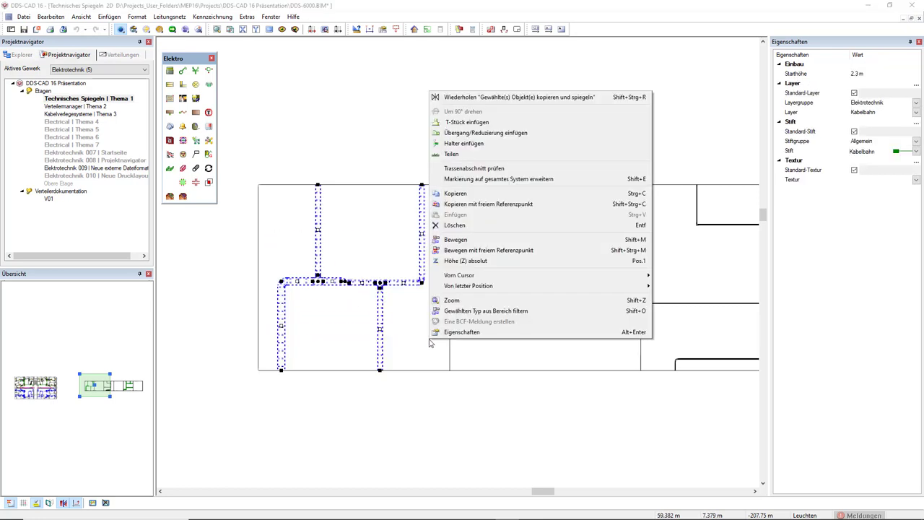
pyautogui.click(481, 97)
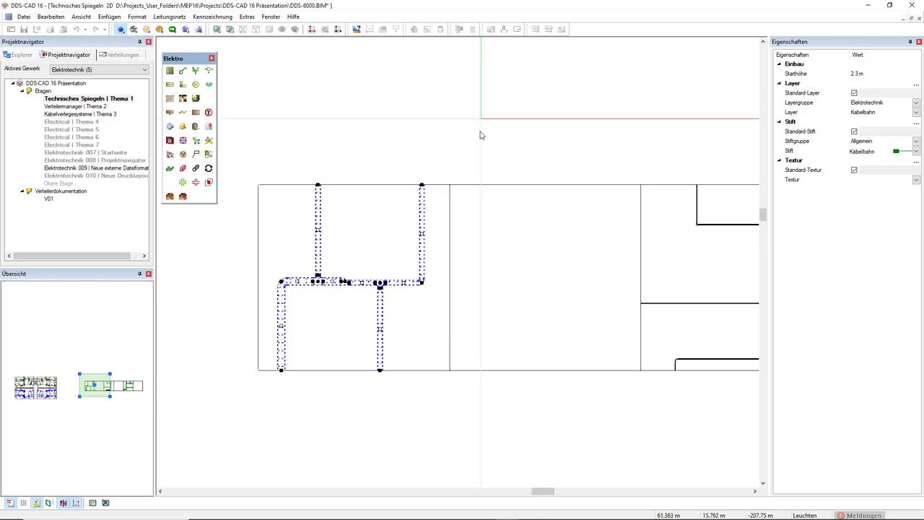
pyautogui.click(450, 186)
pyautogui.click(454, 322)
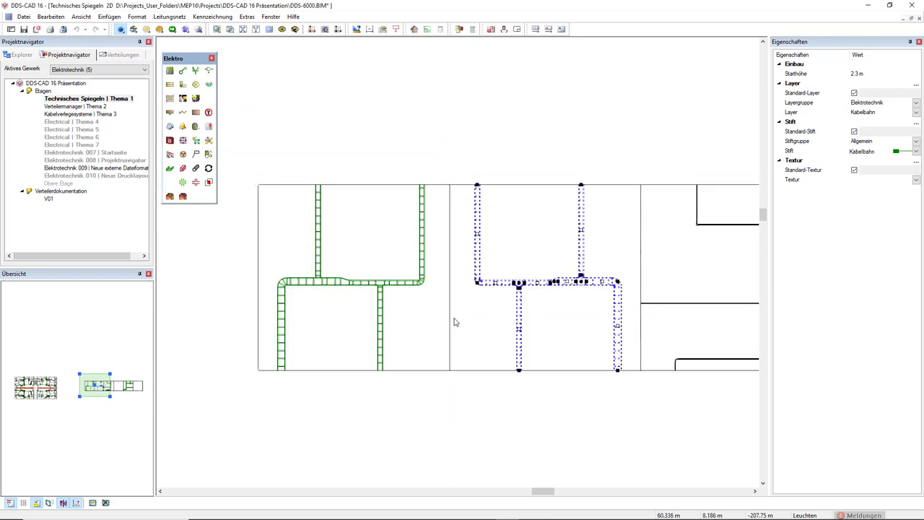
pyautogui.moveTo(501, 377); pyautogui.dragTo(259, 359, button='middle')
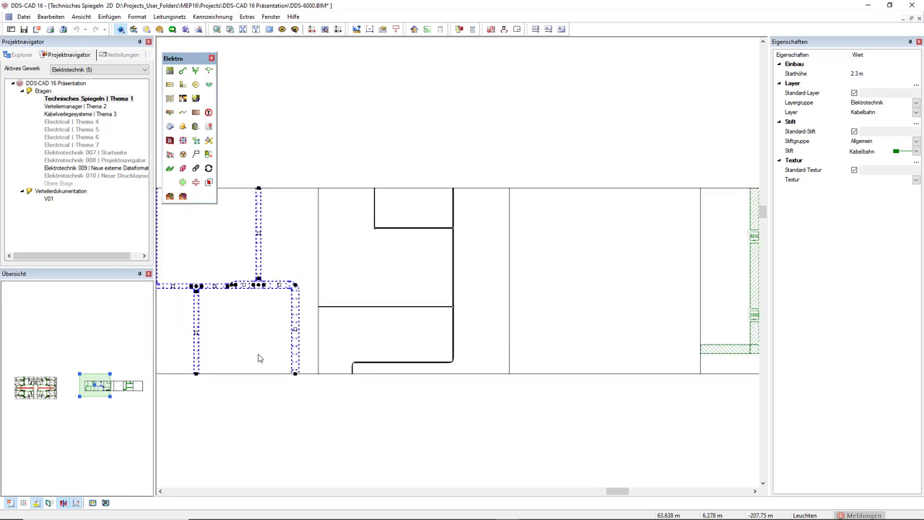
# - Copy the dashed conduit runs into the neighbouring room using a base and target point
pyautogui.moveTo(356, 209); pyautogui.dragTo(475, 370)
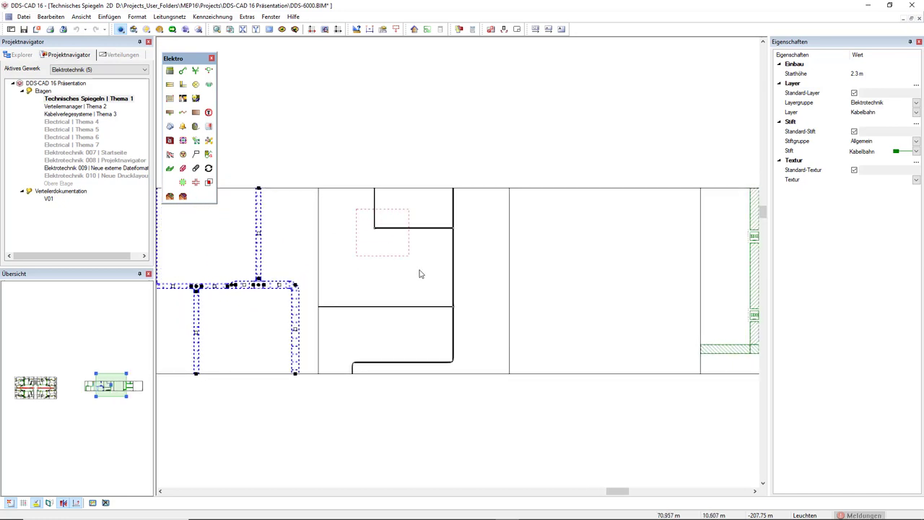
pyautogui.rightClick(474, 370)
pyautogui.click(518, 163)
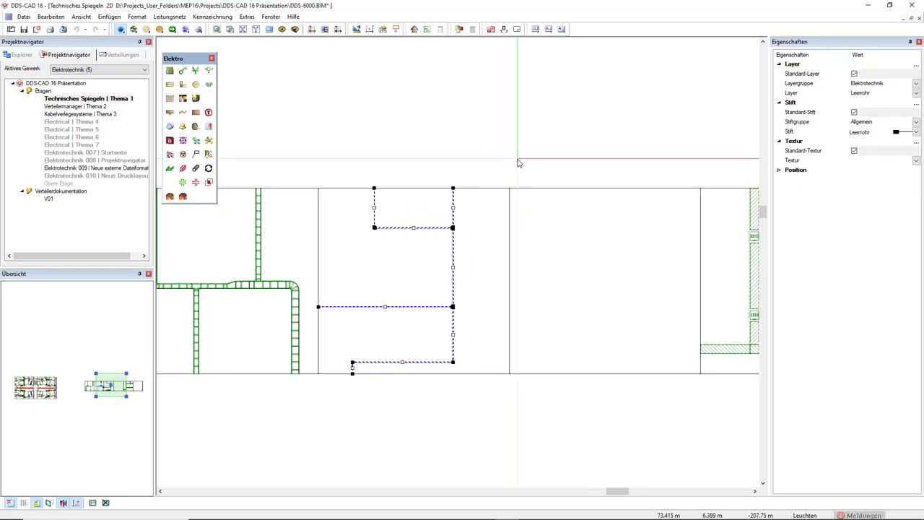
pyautogui.click(509, 189)
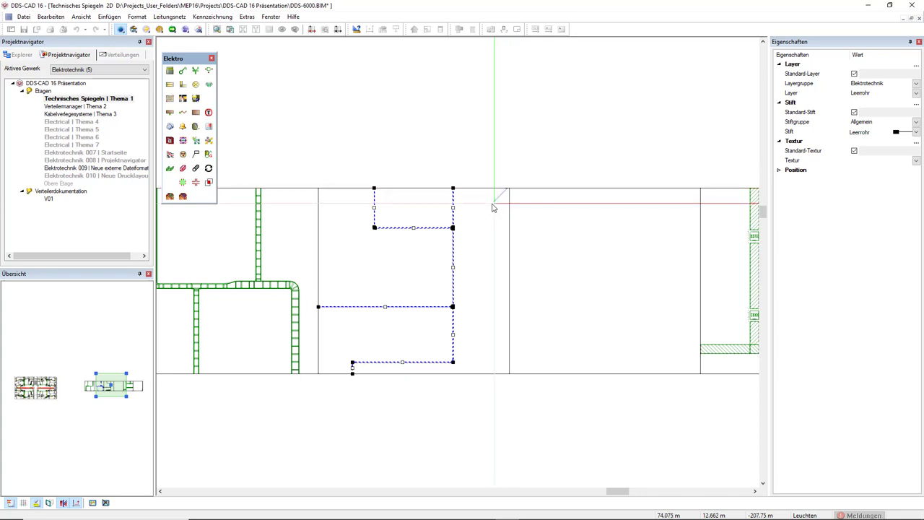
pyautogui.click(509, 216)
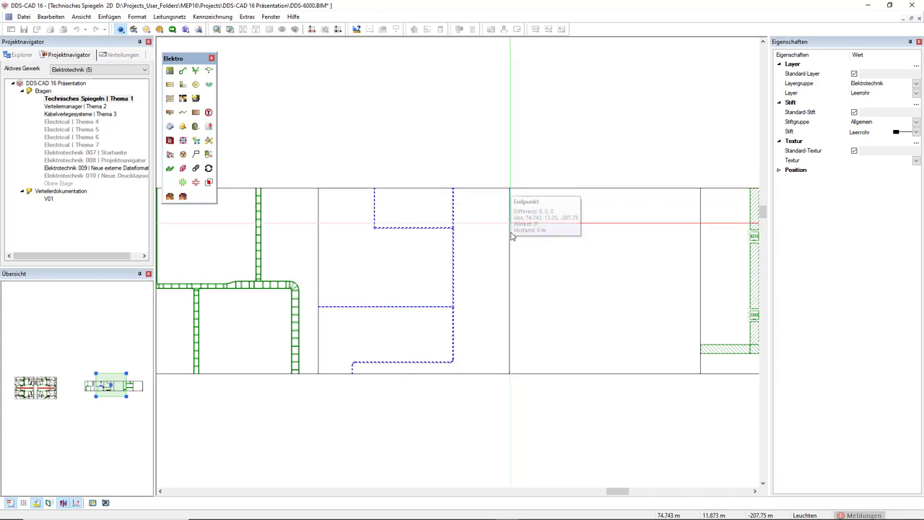
pyautogui.click(513, 272)
# - Mirror-copy the green floor ducts into the rooms to the right
pyautogui.moveTo(528, 316); pyautogui.dragTo(285, 355, button='middle')
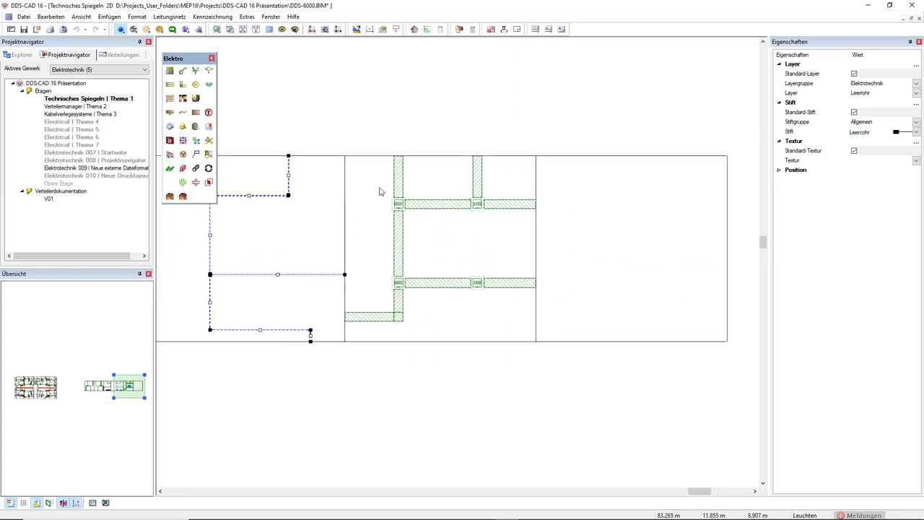
pyautogui.moveTo(373, 168); pyautogui.dragTo(507, 329)
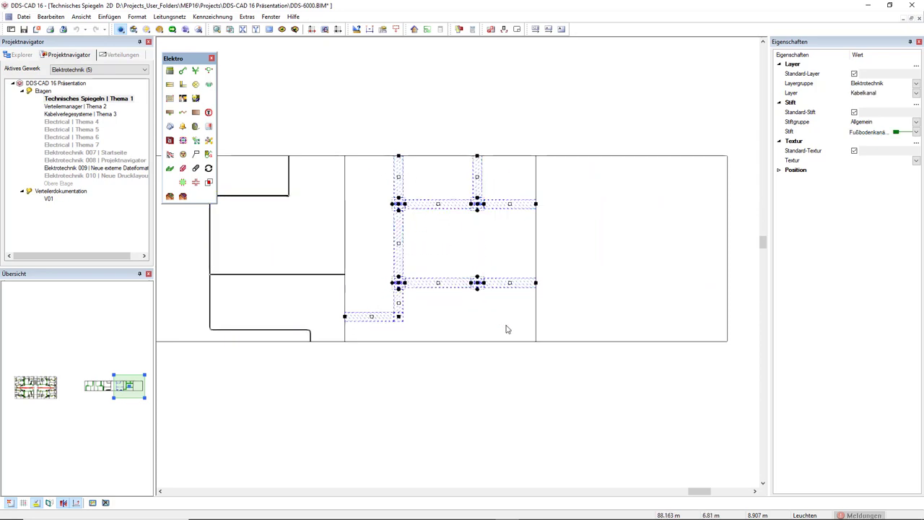
pyautogui.rightClick(554, 219)
pyautogui.click(568, 225)
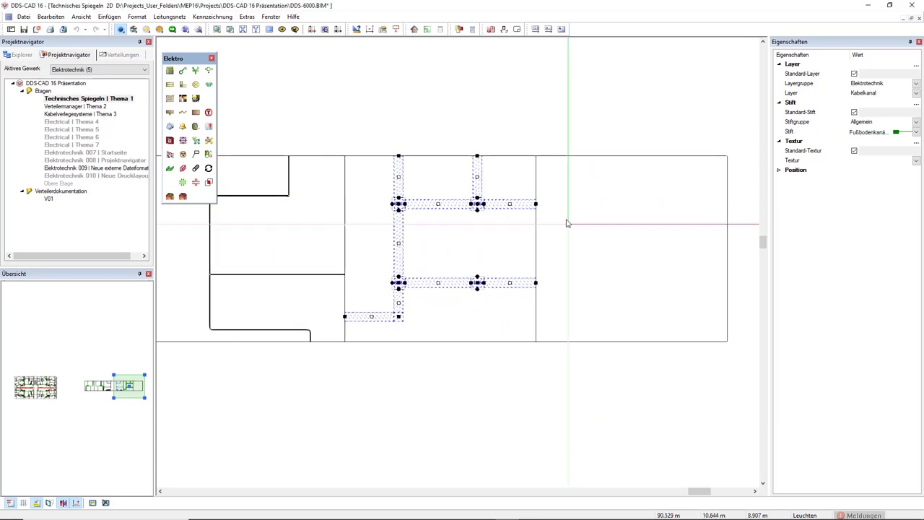
pyautogui.click(535, 161)
pyautogui.click(542, 246)
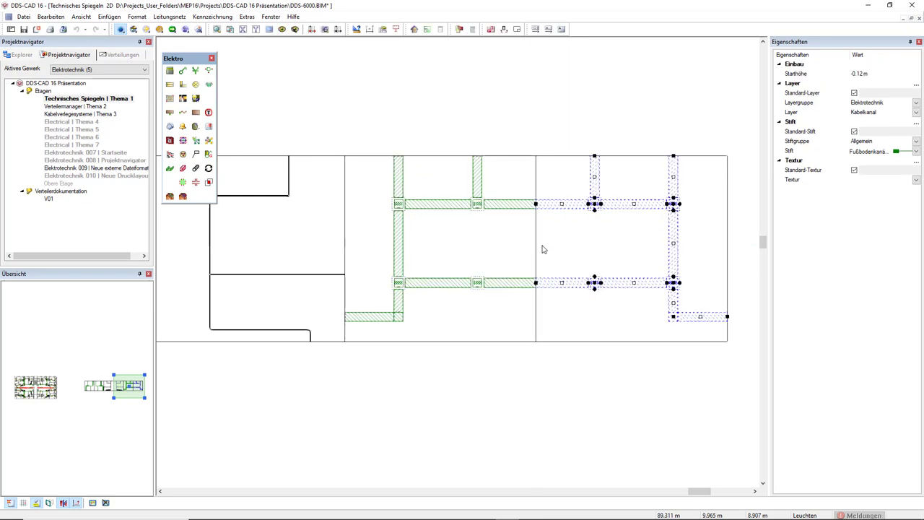
pyautogui.press('Escape')
pyautogui.scroll(-3, 482, 388)
pyautogui.moveTo(452, 392)
pyautogui.mouseDown(button='middle')
pyautogui.moveTo(606, 322)
pyautogui.moveTo(584, 328)
pyautogui.mouseUp(button='middle')
pyautogui.scroll(-2, 606, 323)
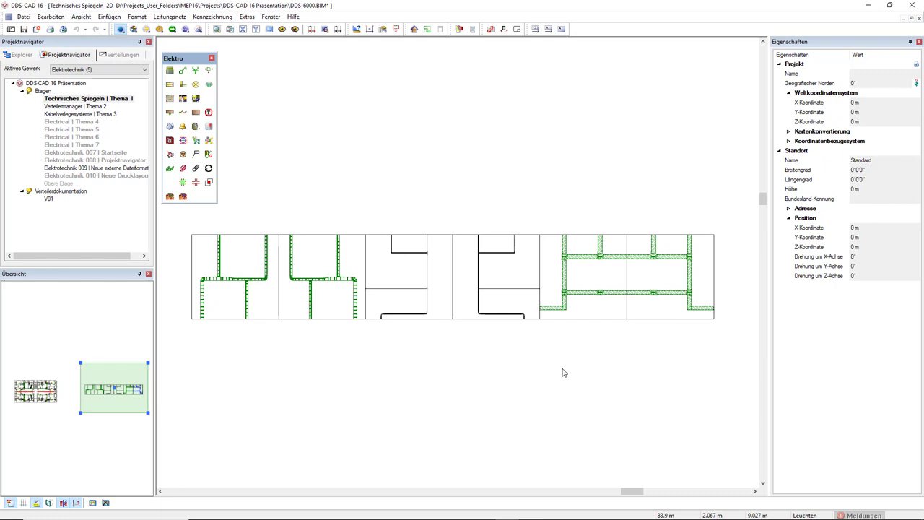
pyautogui.press('alt')
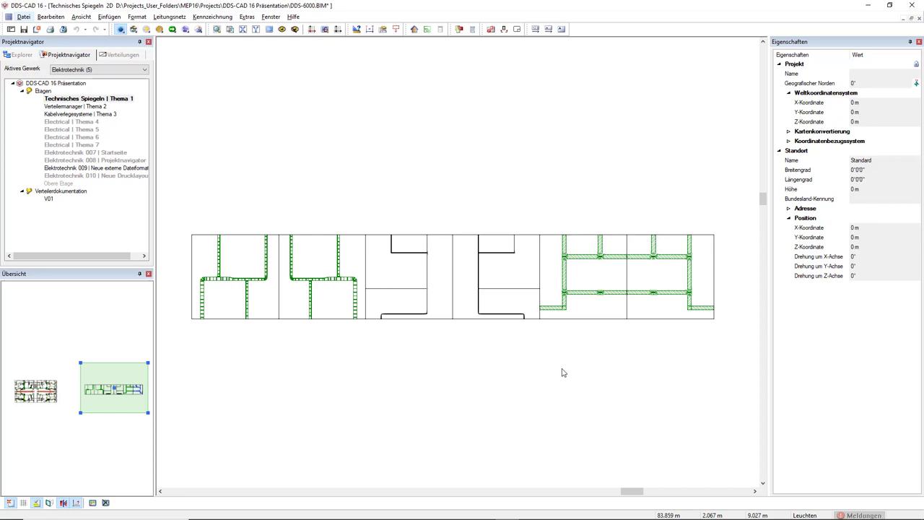
# - On the Verteilermanager | Thema 2 floor, create new board A007 in the Verteilungen list
pyautogui.doubleClick(87, 107)
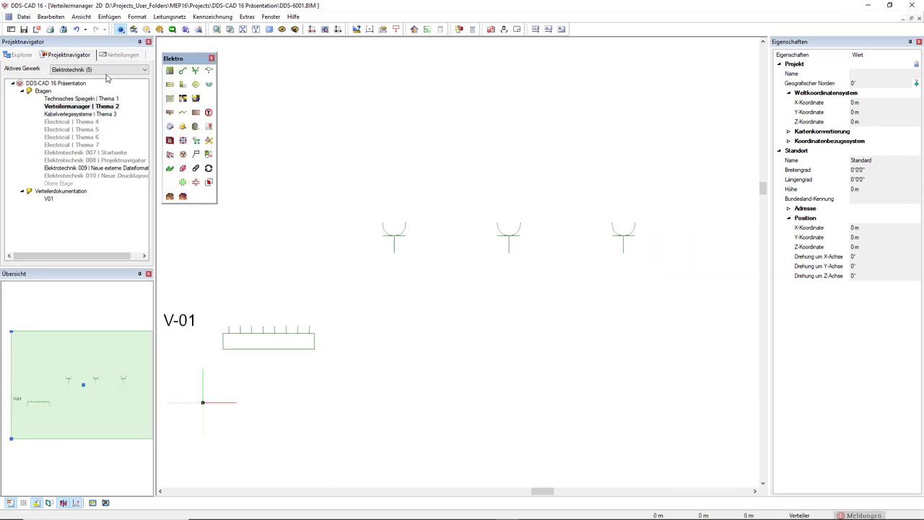
pyautogui.click(106, 58)
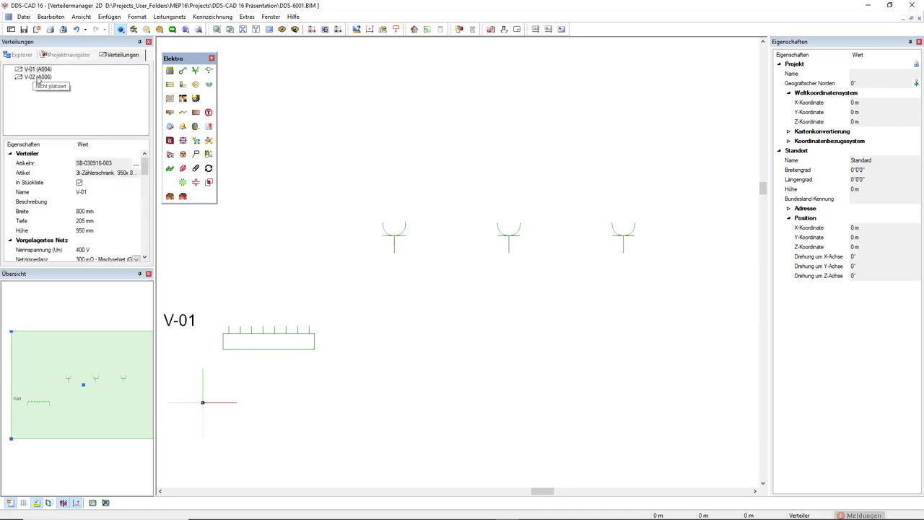
pyautogui.click(33, 100)
pyautogui.rightClick(79, 77)
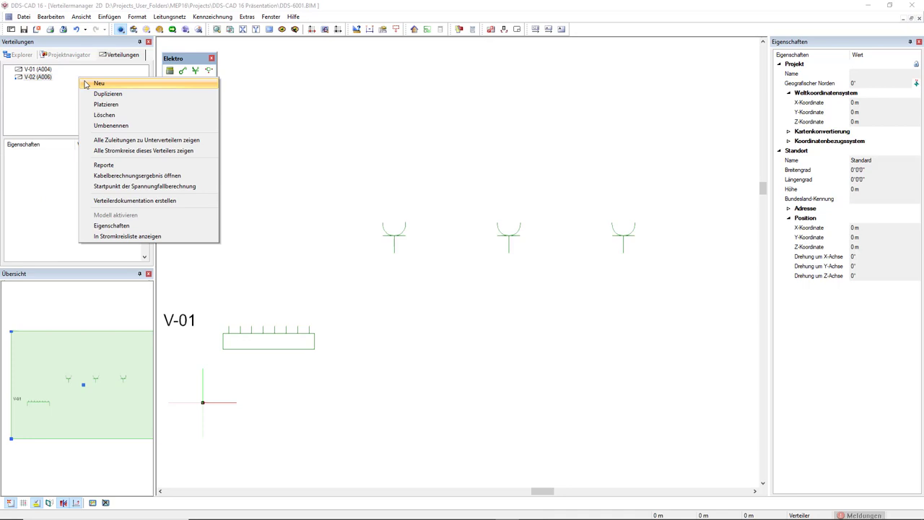
pyautogui.click(99, 83)
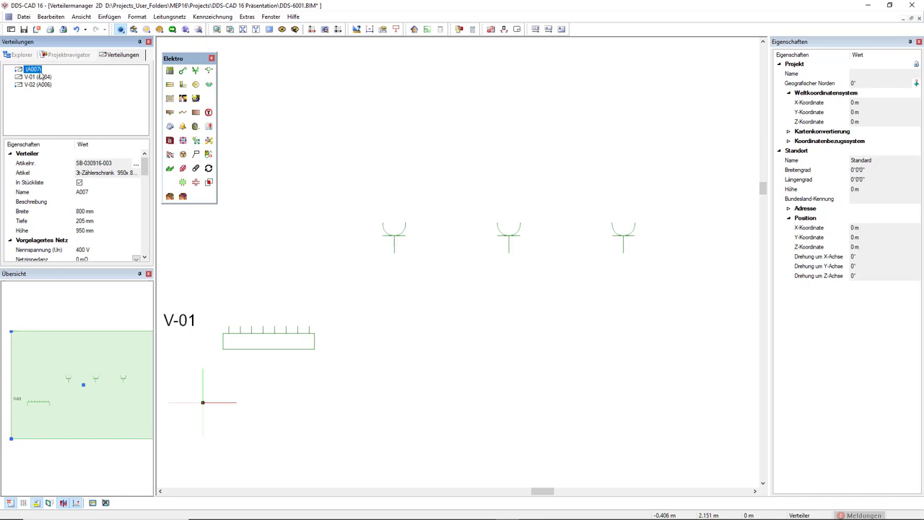
pyautogui.moveTo(32, 85); pyautogui.dragTo(174, 149)
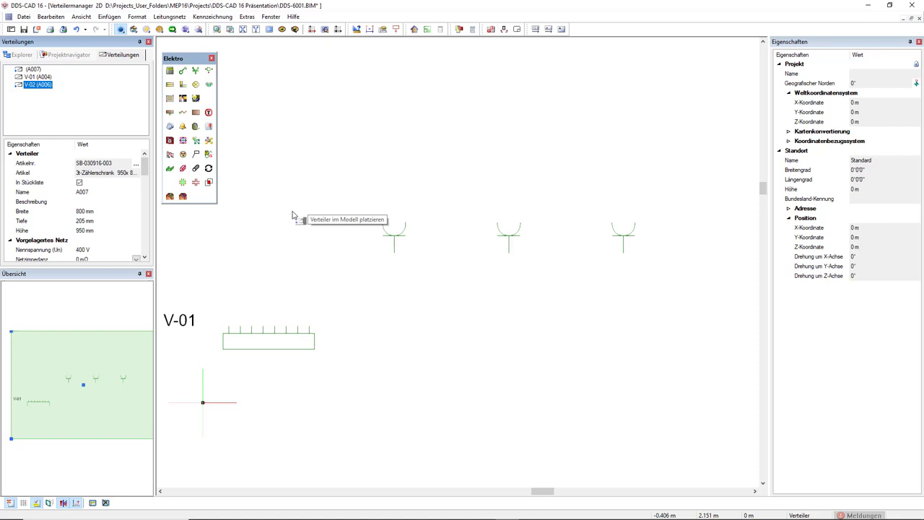
pyautogui.moveTo(173, 149)
pyautogui.mouseDown()
pyautogui.moveTo(304, 141)
pyautogui.moveTo(437, 395)
pyautogui.mouseUp()
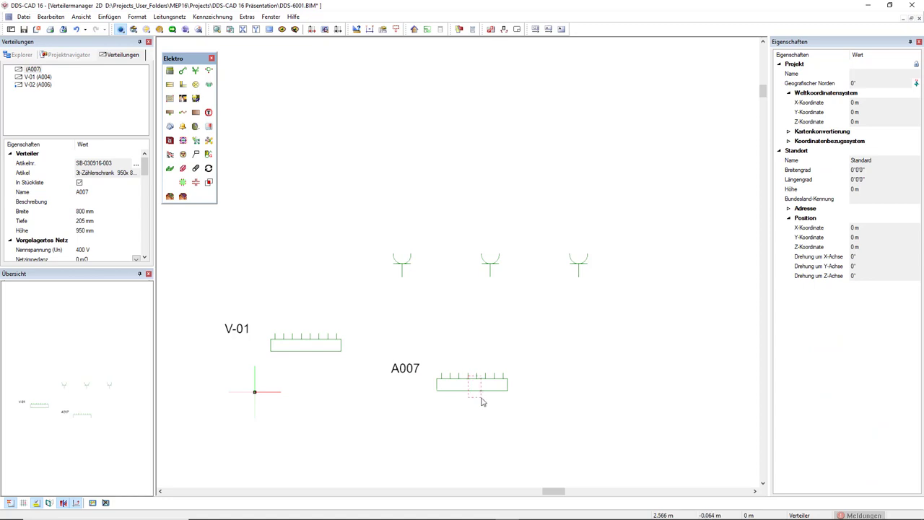
pyautogui.click(483, 402)
pyautogui.press('Delete')
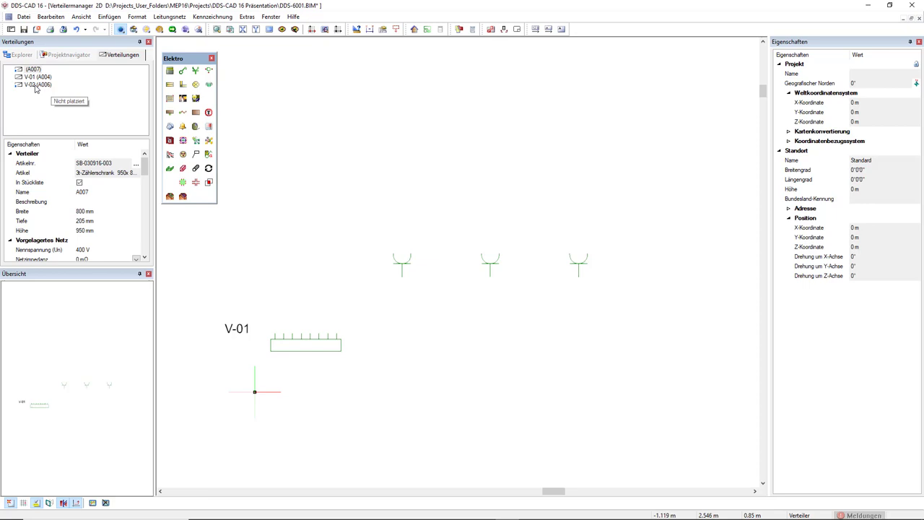
# - Connect V-02 to V-01's F2 feeder and place A007 as a sub-board under V-02
pyautogui.rightClick(35, 87)
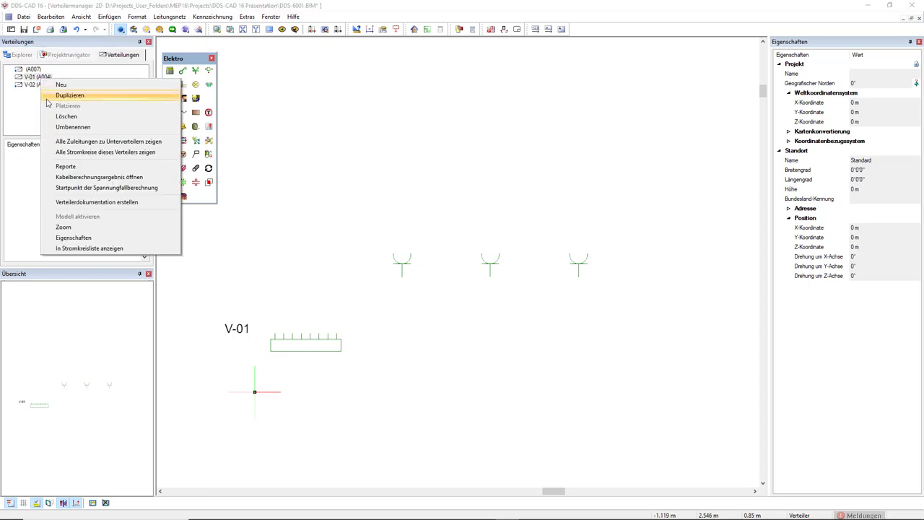
pyautogui.click(54, 141)
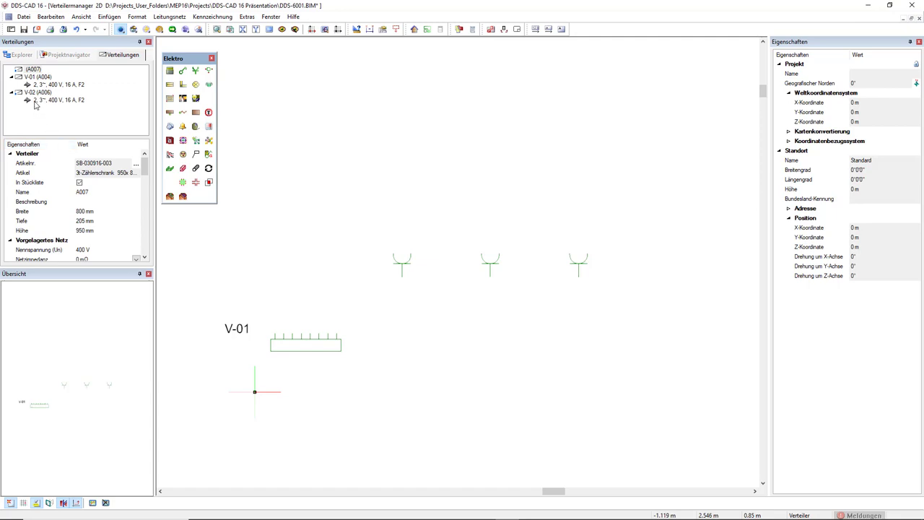
pyautogui.moveTo(32, 93); pyautogui.dragTo(35, 85)
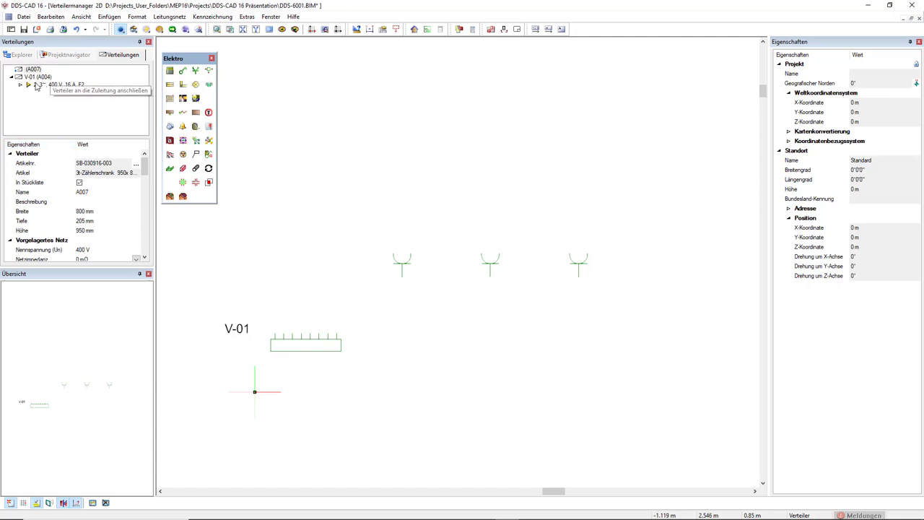
pyautogui.click(21, 85)
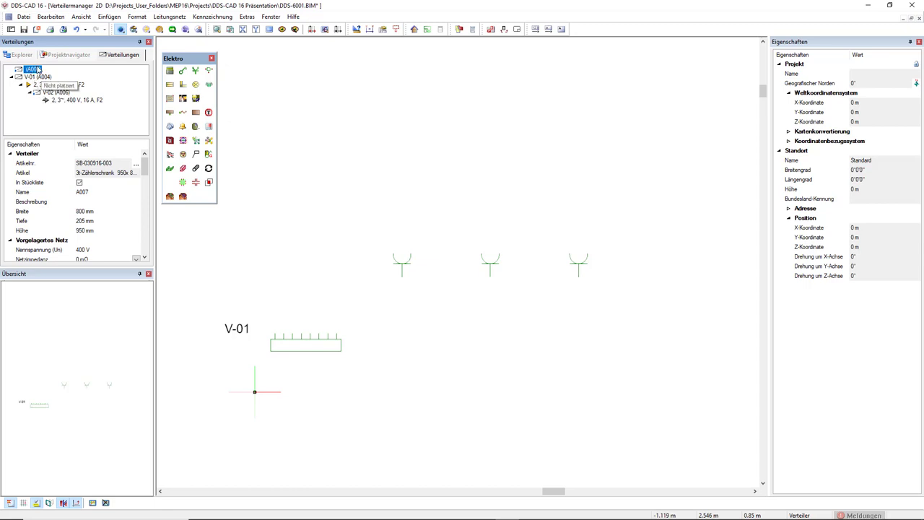
pyautogui.moveTo(34, 70); pyautogui.dragTo(56, 92)
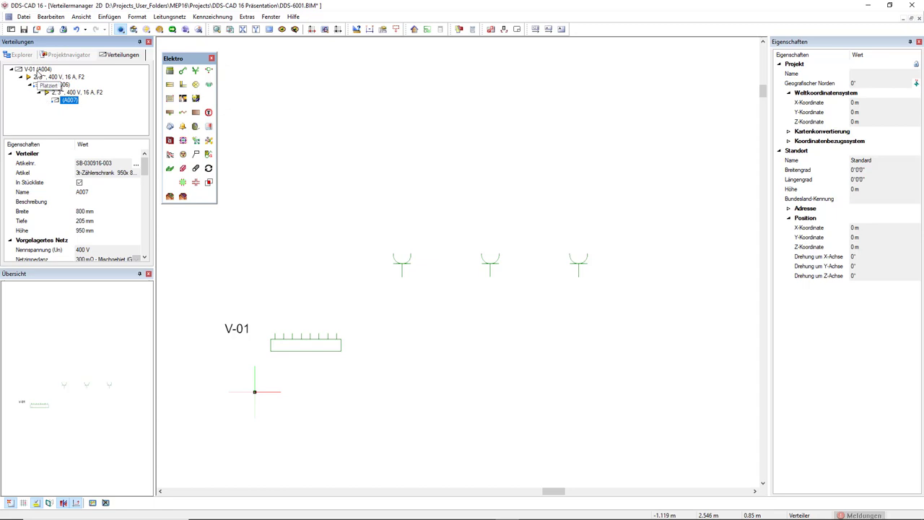
# - Show all circuits of distribution board V-01
pyautogui.rightClick(38, 70)
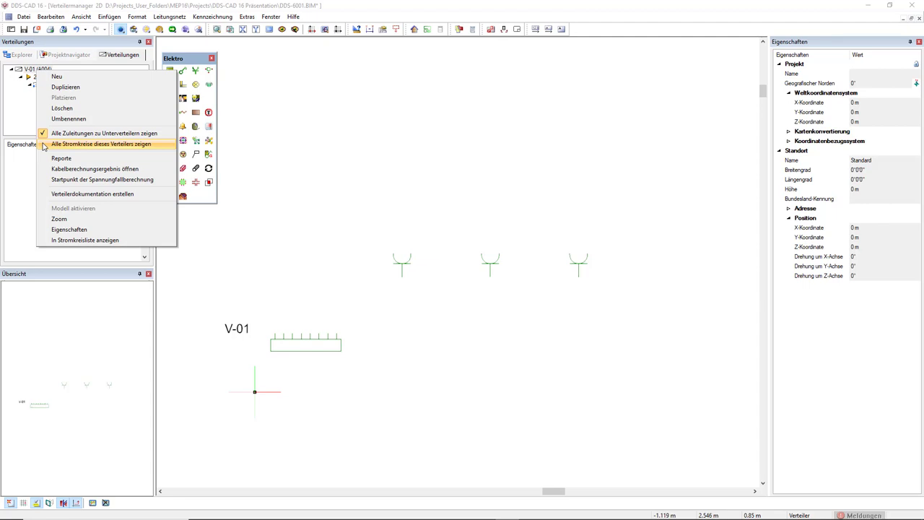
pyautogui.click(43, 145)
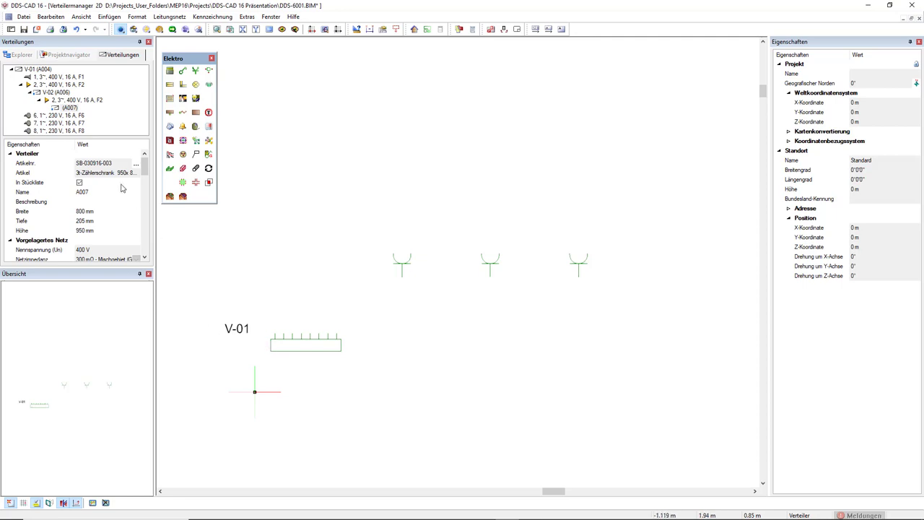
pyautogui.rightClick(39, 69)
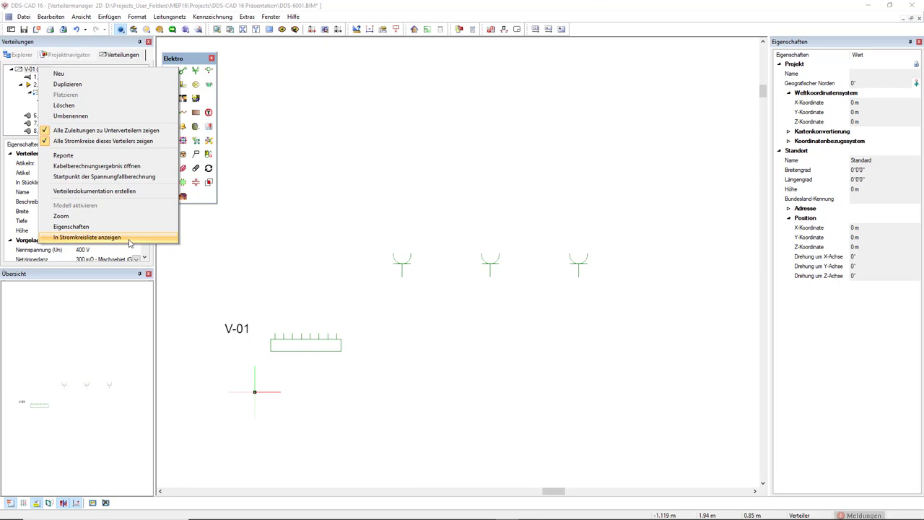
# - Open V-01's circuit list and confirm the cable settings for circuit 6
pyautogui.click(130, 243)
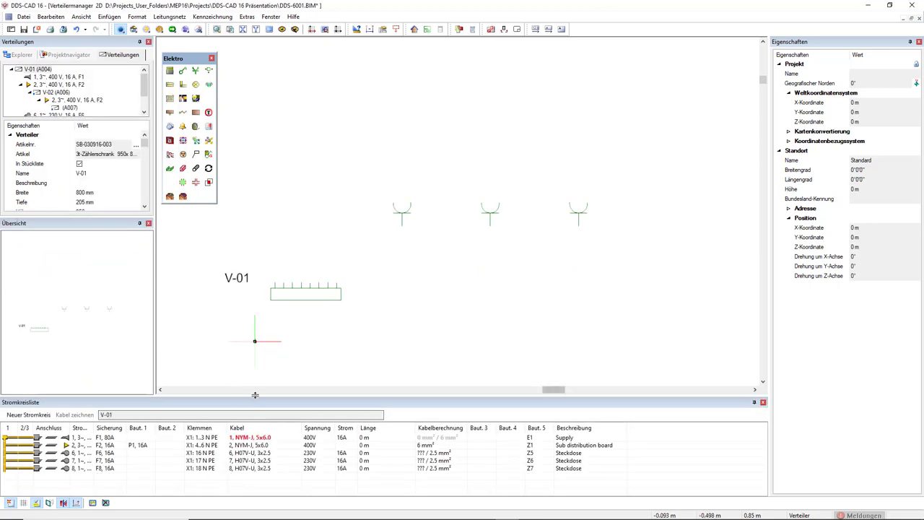
pyautogui.moveTo(255, 394); pyautogui.dragTo(255, 404)
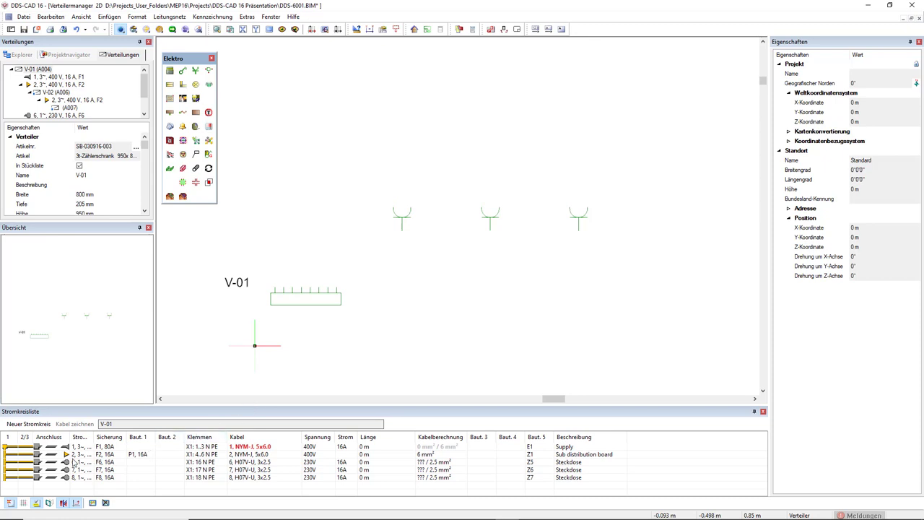
pyautogui.click(52, 464)
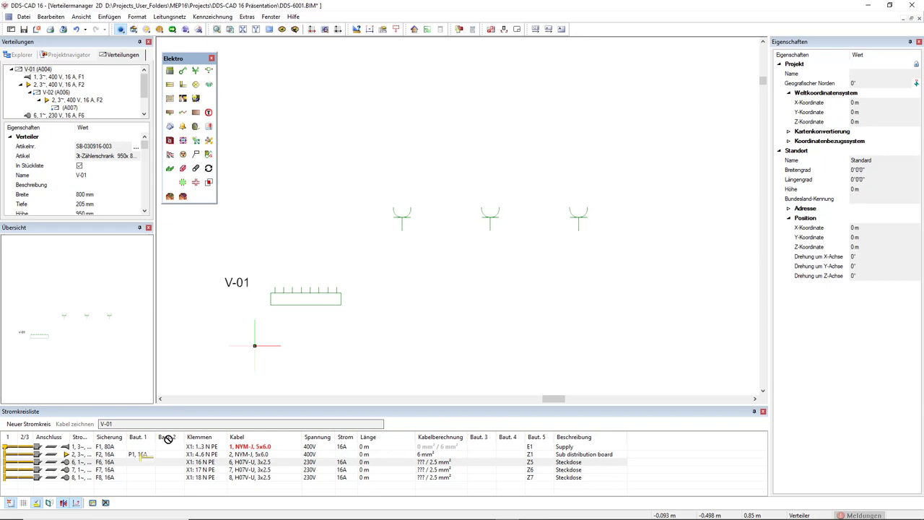
pyautogui.doubleClick(376, 357)
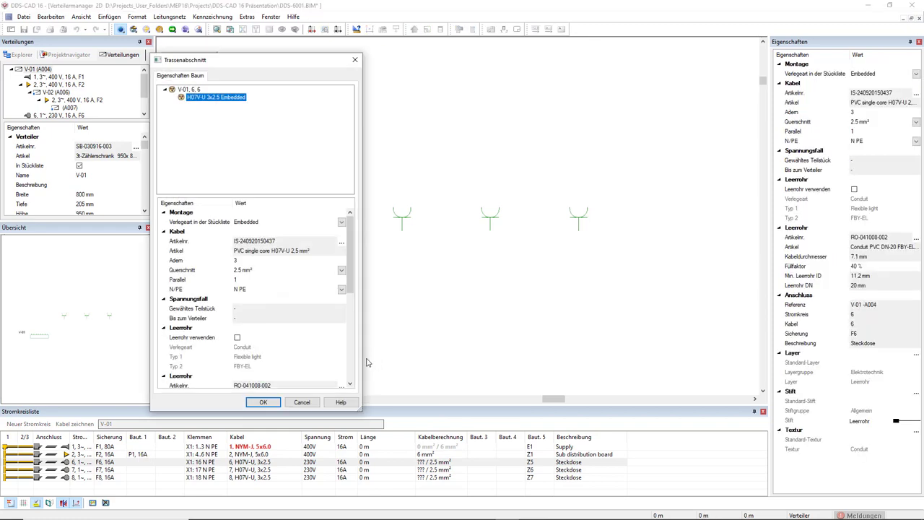
pyautogui.click(263, 402)
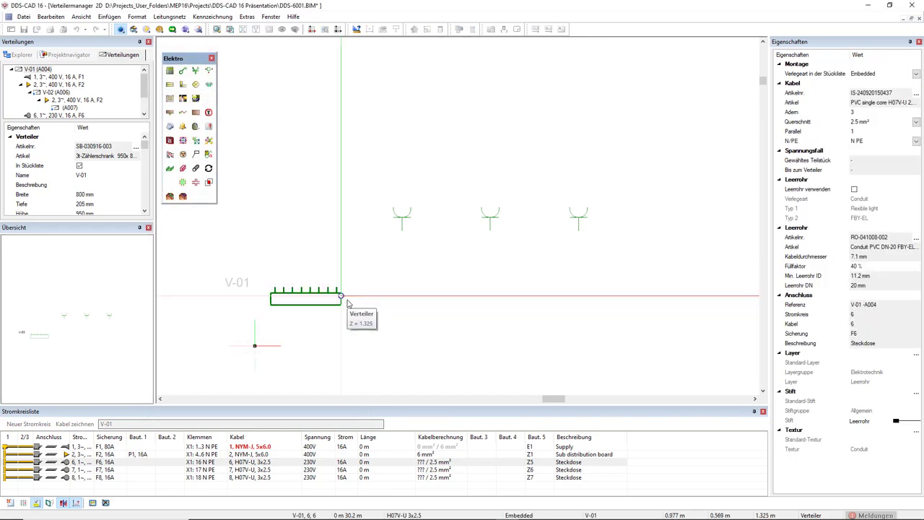
# - Route circuit 6's cable through the three sockets, giving a 4.2 m circuit
pyautogui.click(402, 230)
pyautogui.click(489, 231)
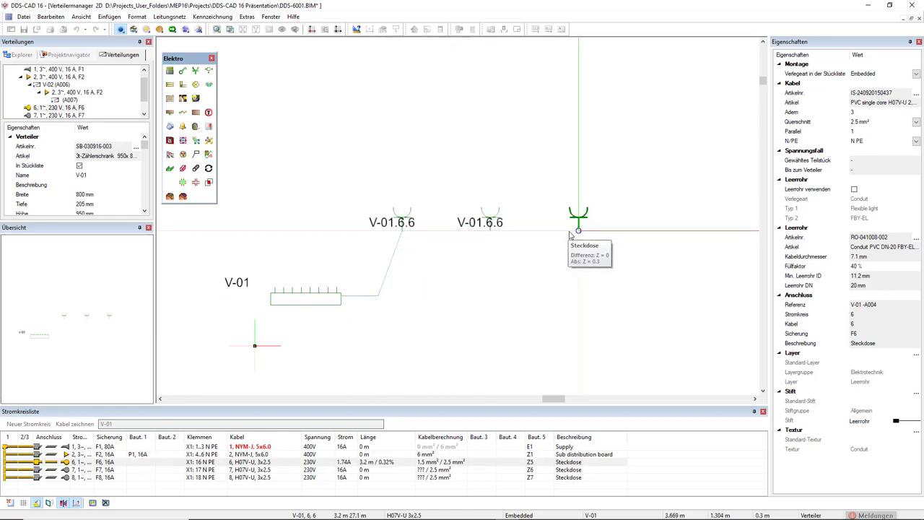
pyautogui.click(578, 231)
pyautogui.rightClick(539, 288)
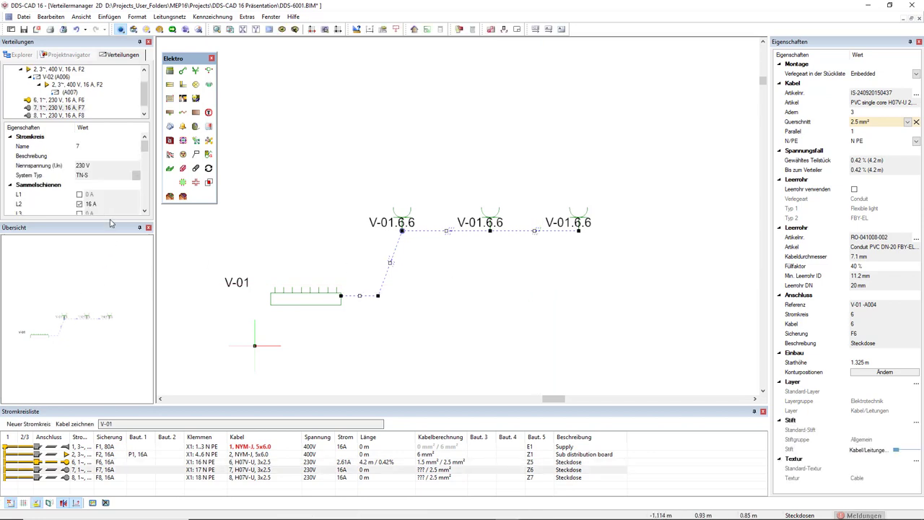
pyautogui.moveTo(111, 222); pyautogui.dragTo(99, 330)
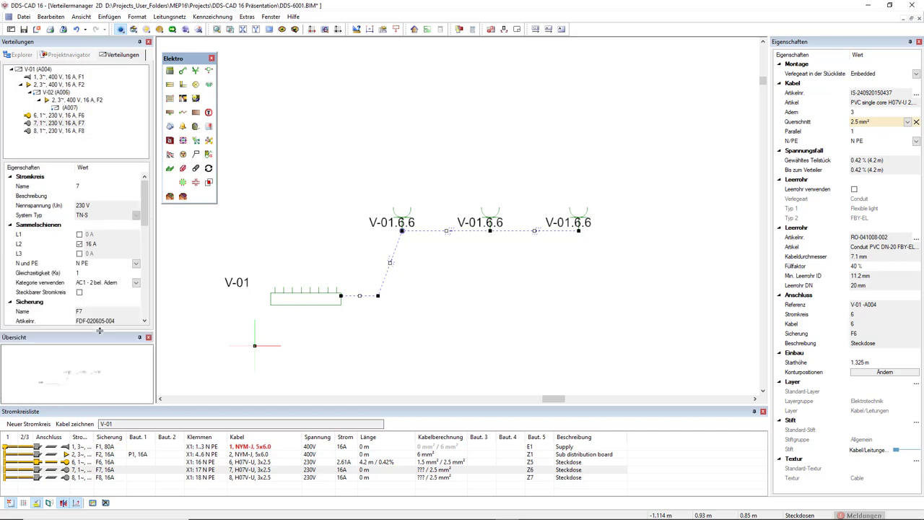
# - Reset the rightmost V-01.6.6 socket's Scheinleistung to 3680 VA
pyautogui.click(288, 284)
pyautogui.click(284, 290)
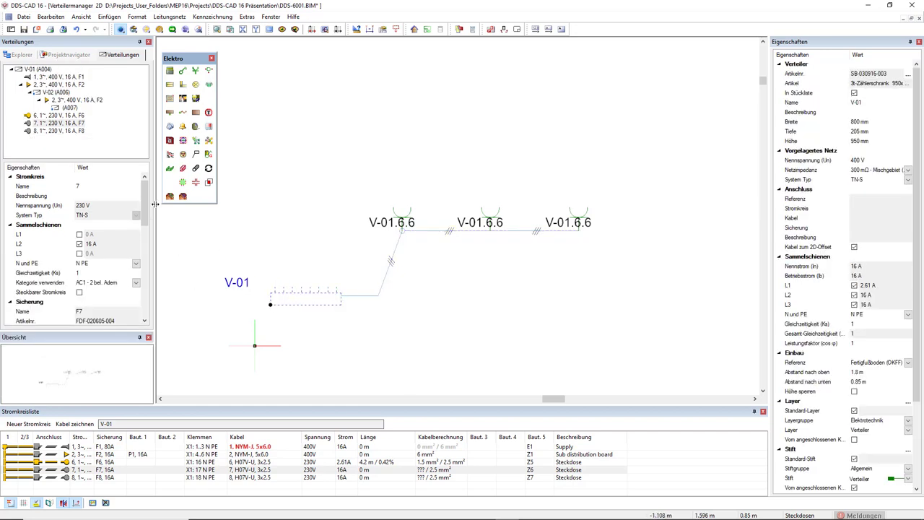
pyautogui.scroll(-2, 145, 206)
pyautogui.scroll(-2, 145, 206)
pyautogui.scroll(-2, 145, 206)
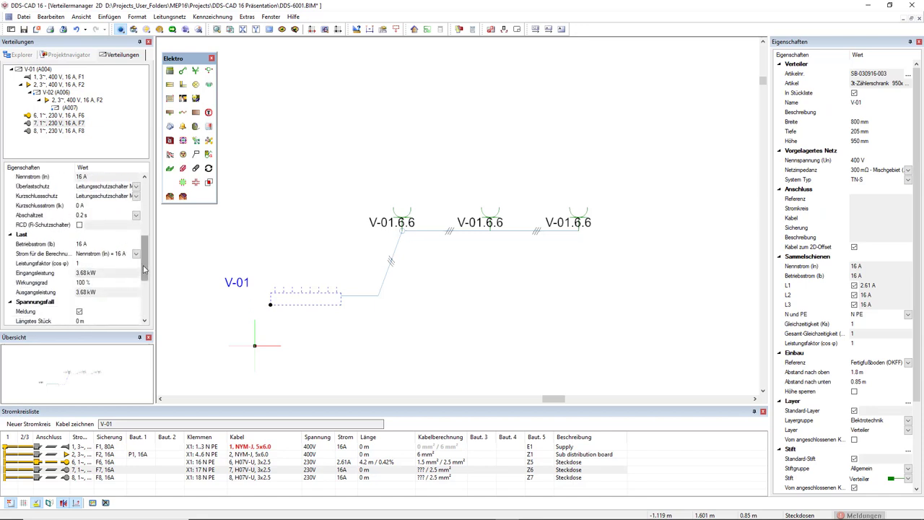
pyautogui.moveTo(143, 269); pyautogui.dragTo(143, 271)
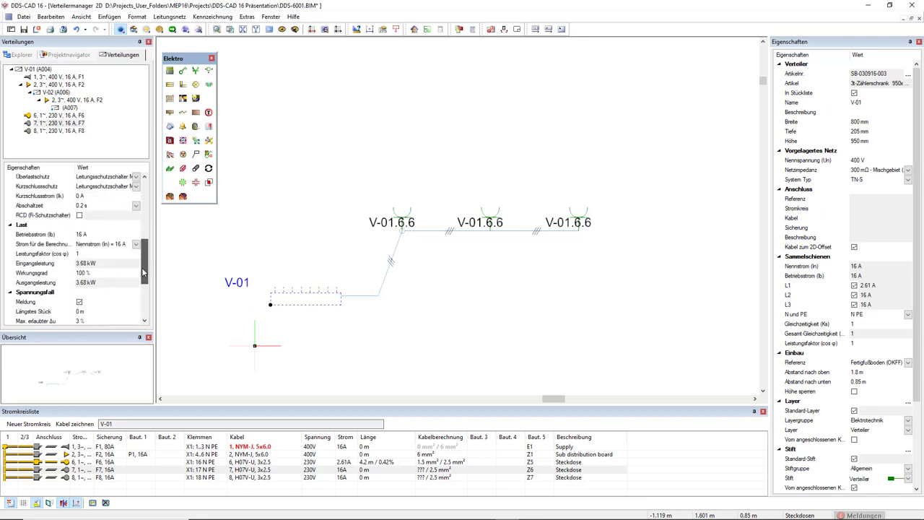
pyautogui.click(589, 214)
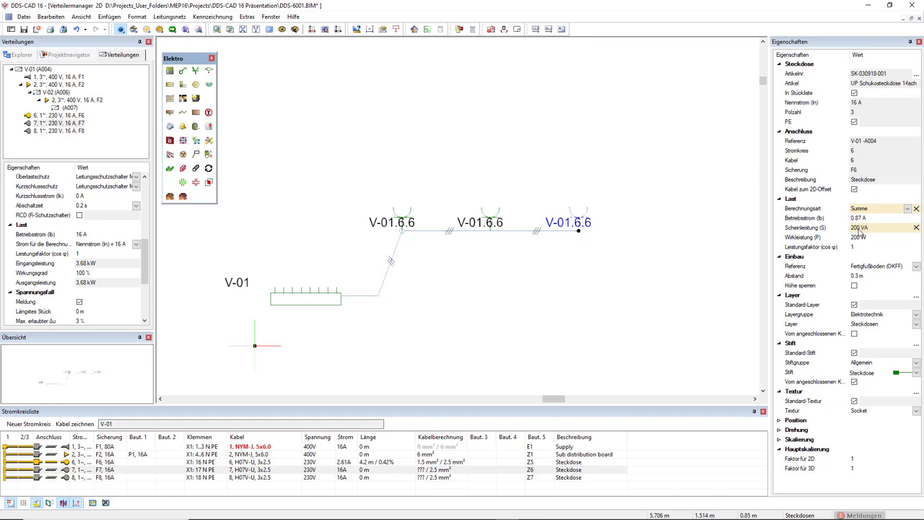
pyautogui.click(916, 228)
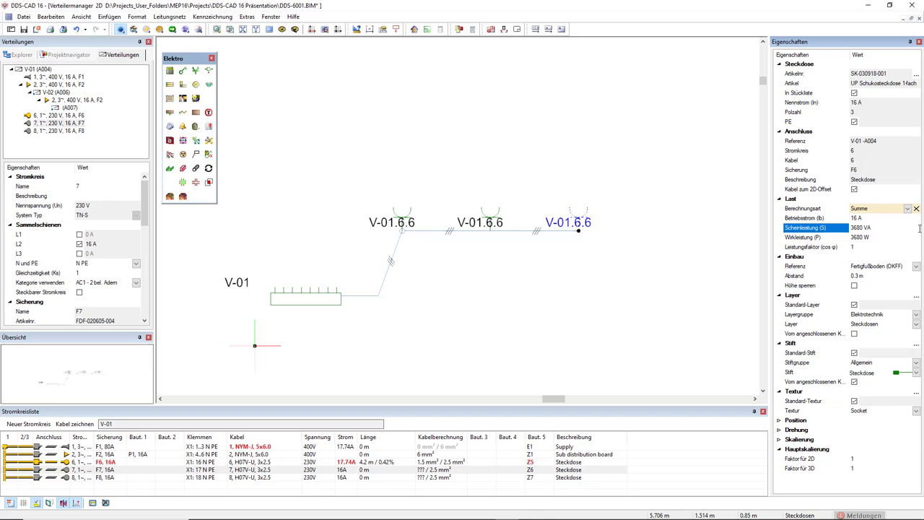
# - Check board V-01 and circuit 6 properties, now showing 17.74 A
pyautogui.click(304, 296)
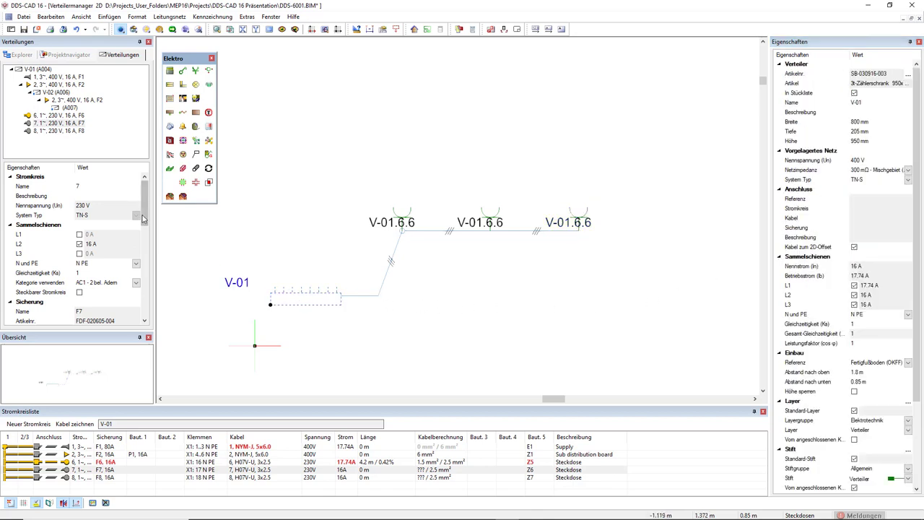
pyautogui.moveTo(143, 219); pyautogui.dragTo(144, 264)
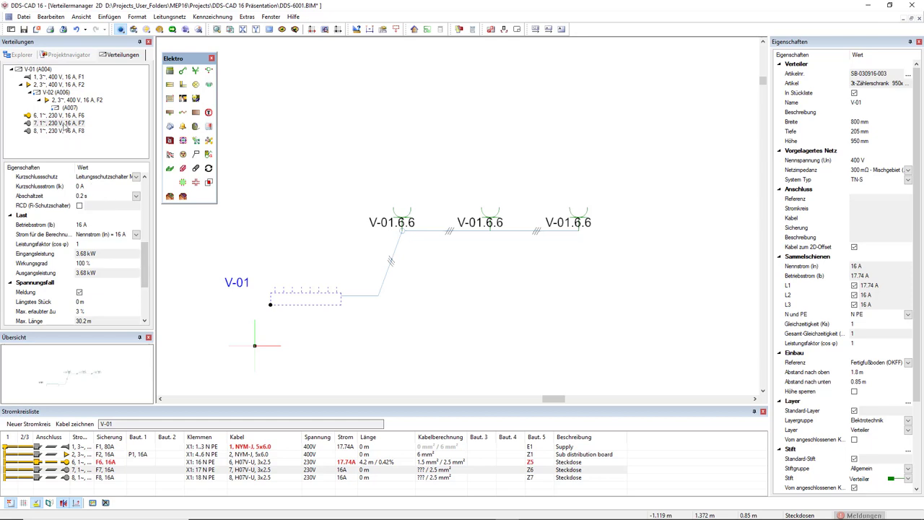
pyautogui.click(63, 115)
pyautogui.moveTo(143, 197); pyautogui.dragTo(141, 228)
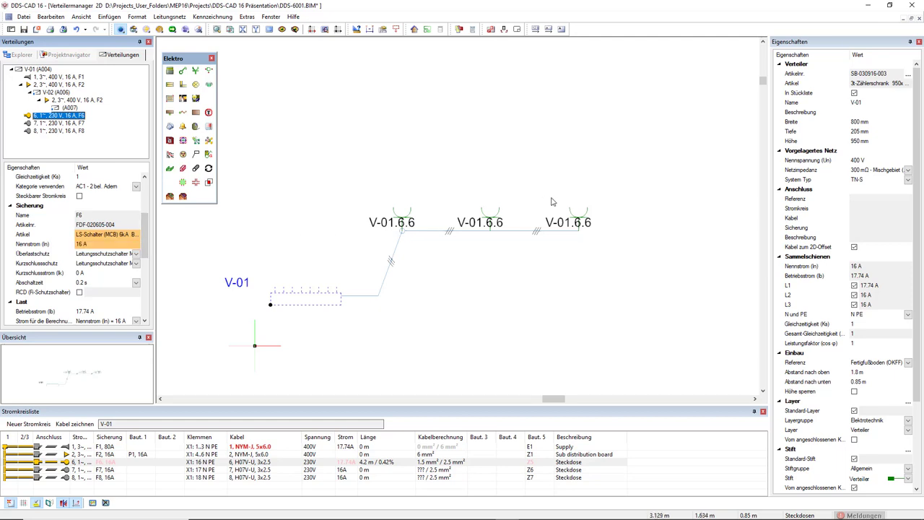
pyautogui.click(582, 212)
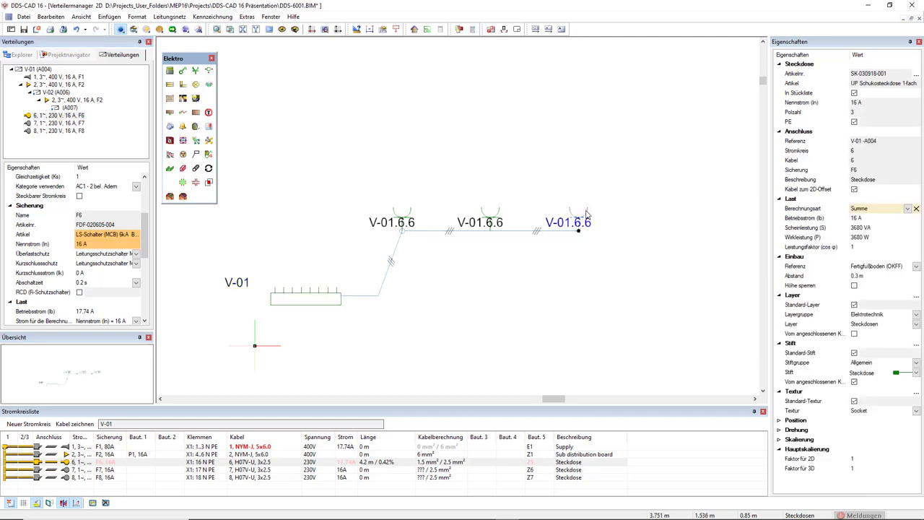
# - Enter 200 VA as the socket's apparent power and verify circuit 6 drops to 2.61 A
pyautogui.click(874, 227)
pyautogui.doubleClick(859, 227)
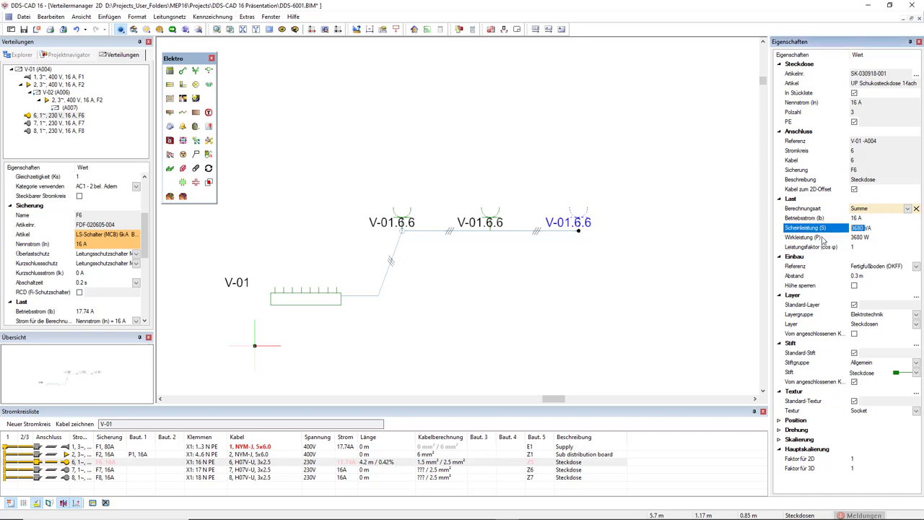
pyautogui.write('200')
pyautogui.press('Return')
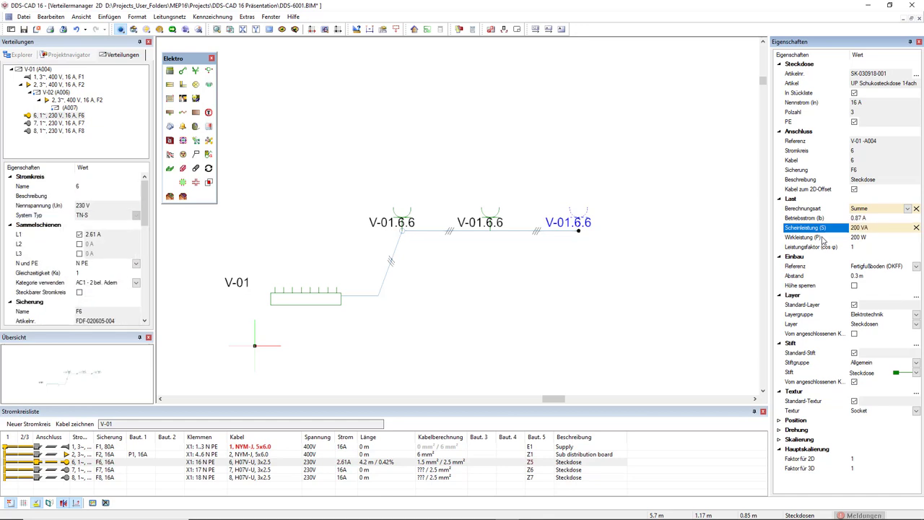
pyautogui.click(80, 119)
pyautogui.moveTo(144, 195); pyautogui.dragTo(144, 235)
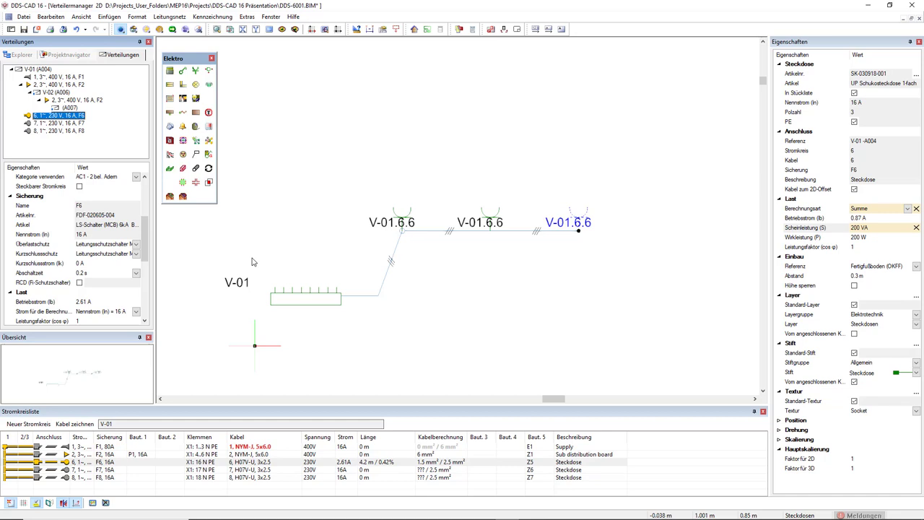
pyautogui.press('Escape')
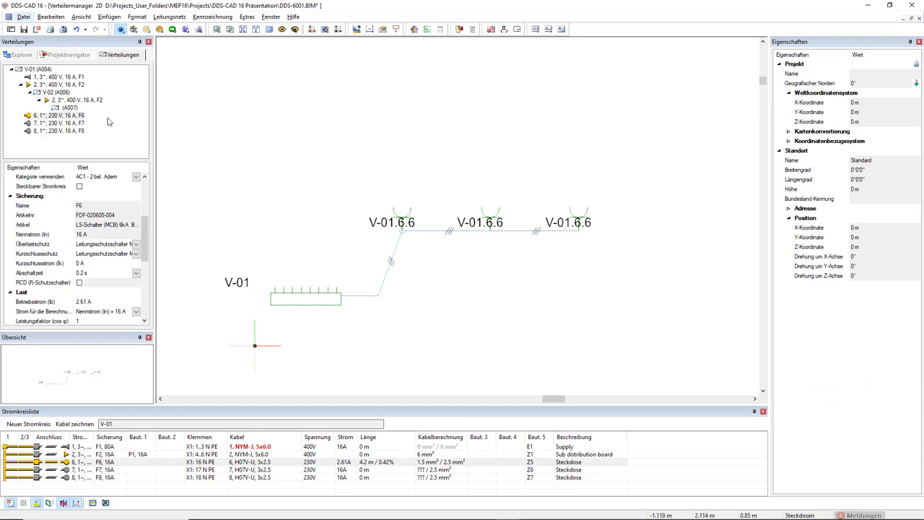
# - Open the Kabelberechnungsergebnis for board V-01 from the Verteilungen tree
pyautogui.click(48, 71)
pyautogui.rightClick(47, 71)
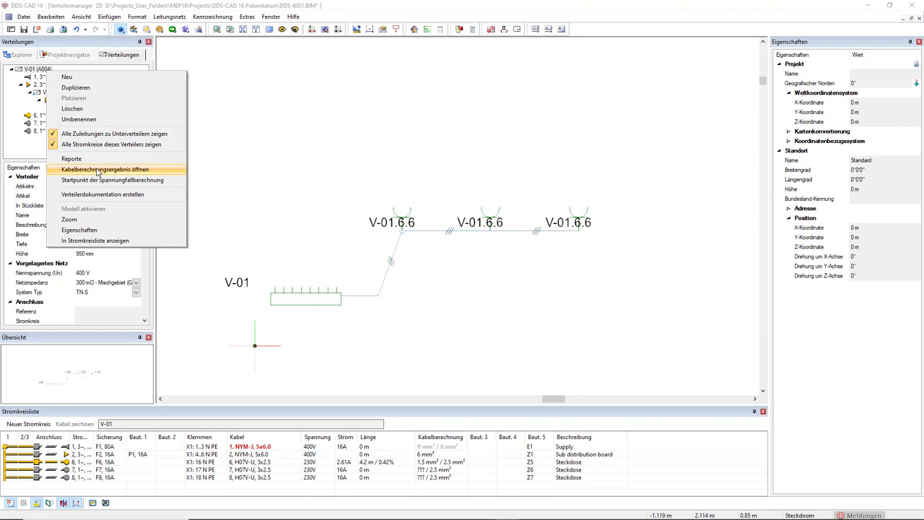
pyautogui.click(99, 169)
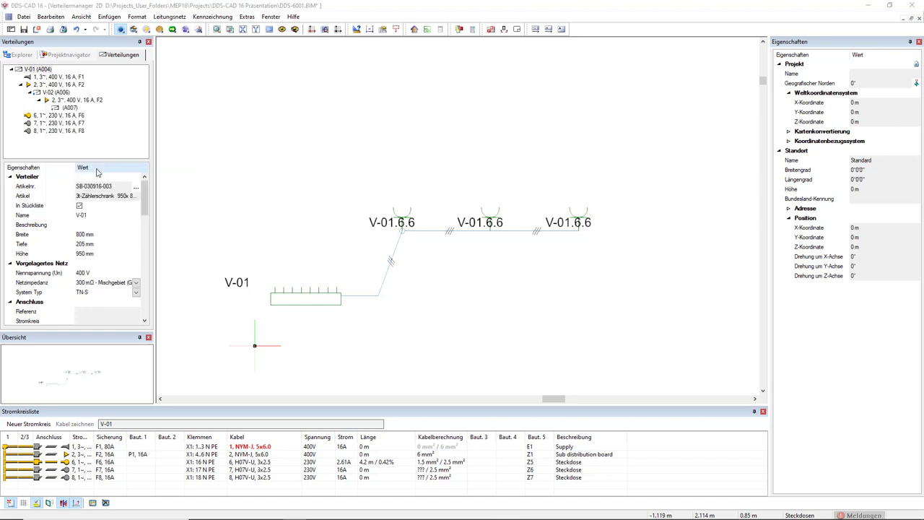
# - Center and maximize the IEC60364 cable report to review it, then call up V-01's context menu
pyautogui.moveTo(692, 69); pyautogui.dragTo(337, 72)
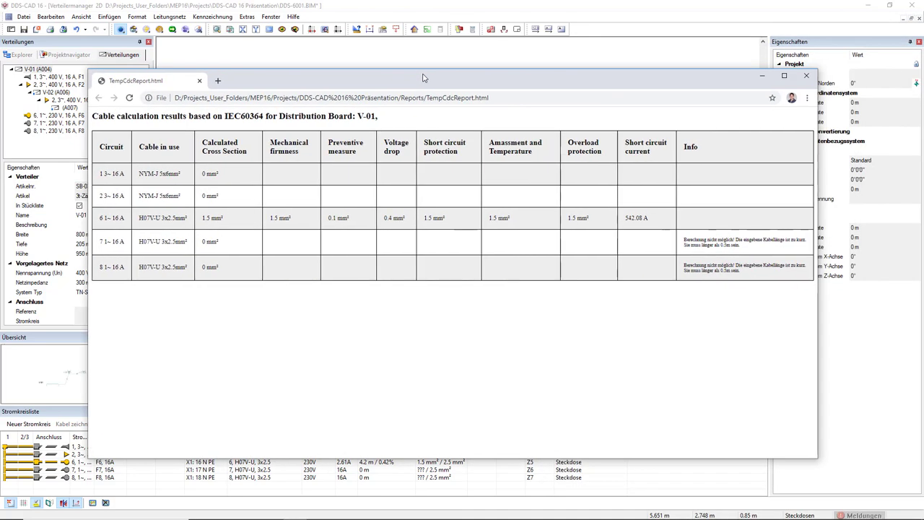
pyautogui.click(781, 76)
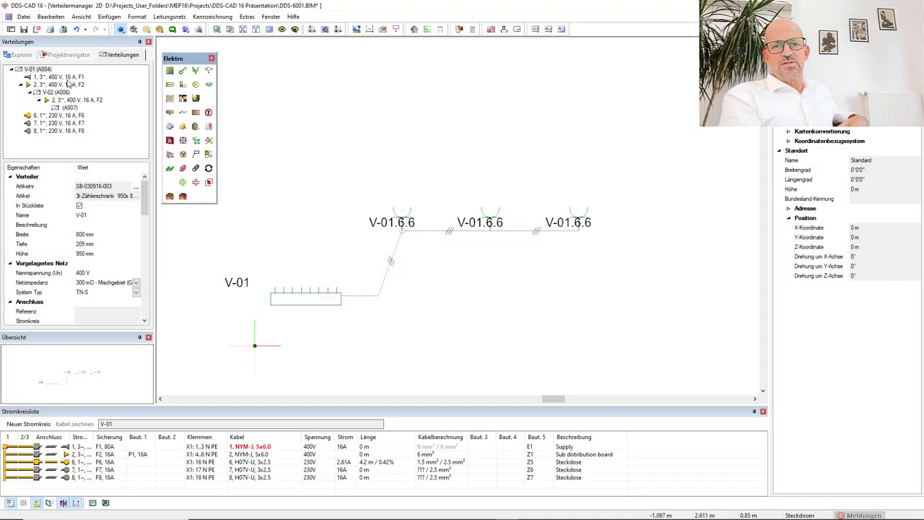
pyautogui.rightClick(44, 70)
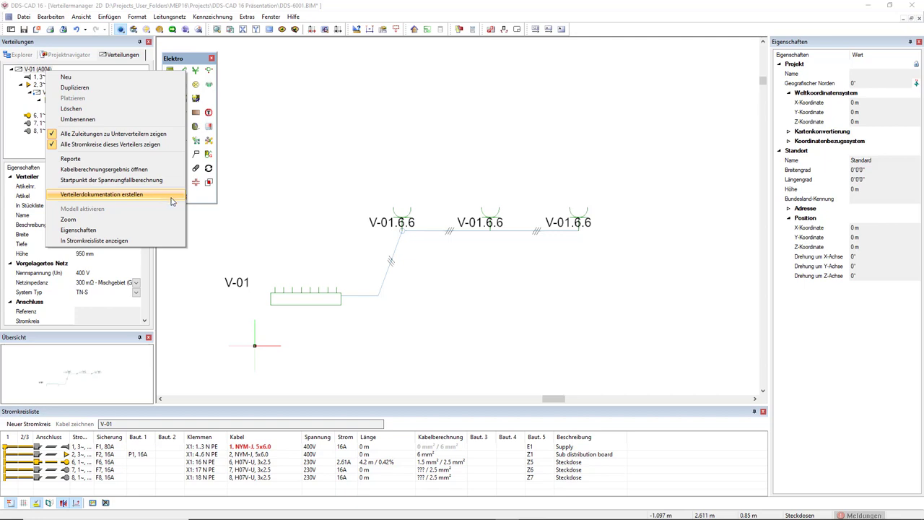
# - Generate the Verteilerdokumentation for V-01 and view it in the Projektnavigator
pyautogui.click(251, 224)
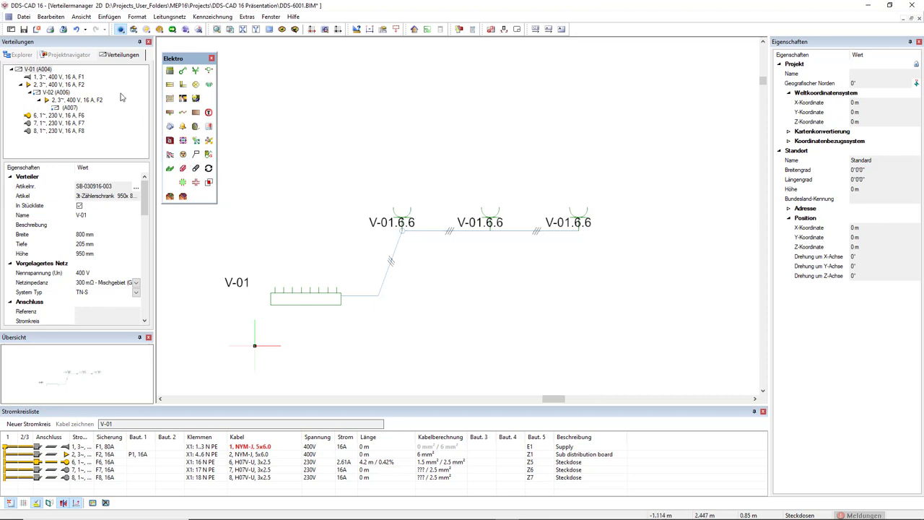
pyautogui.click(79, 57)
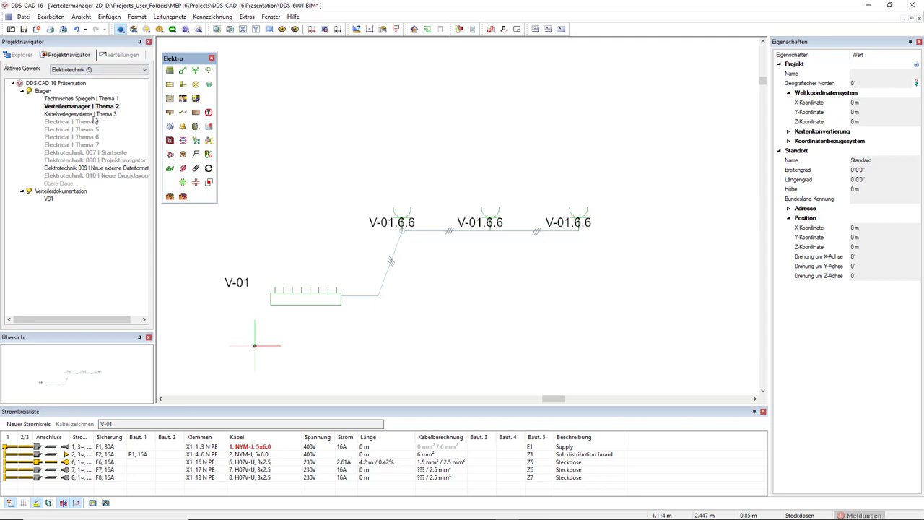
# - Open the Kabelverlegesysteme | Thema 3 drawing as a shaded 3D render
pyautogui.doubleClick(93, 116)
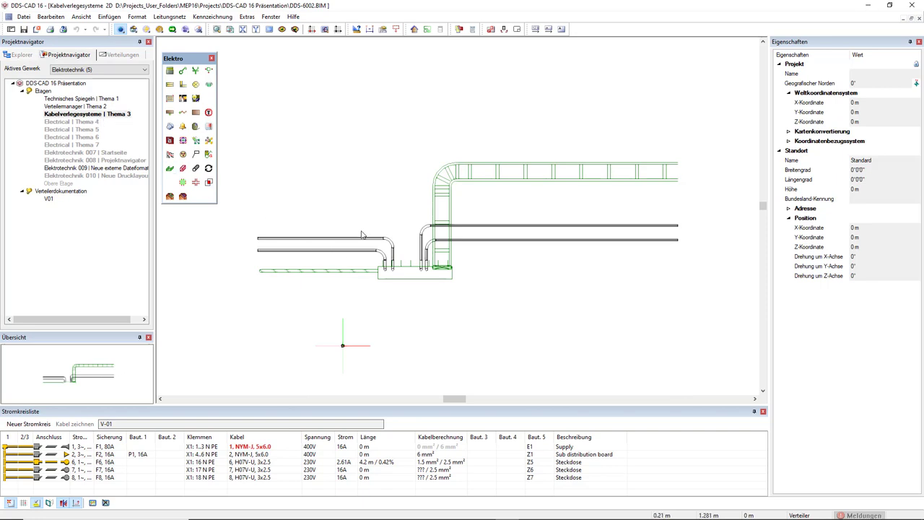
pyautogui.click(199, 30)
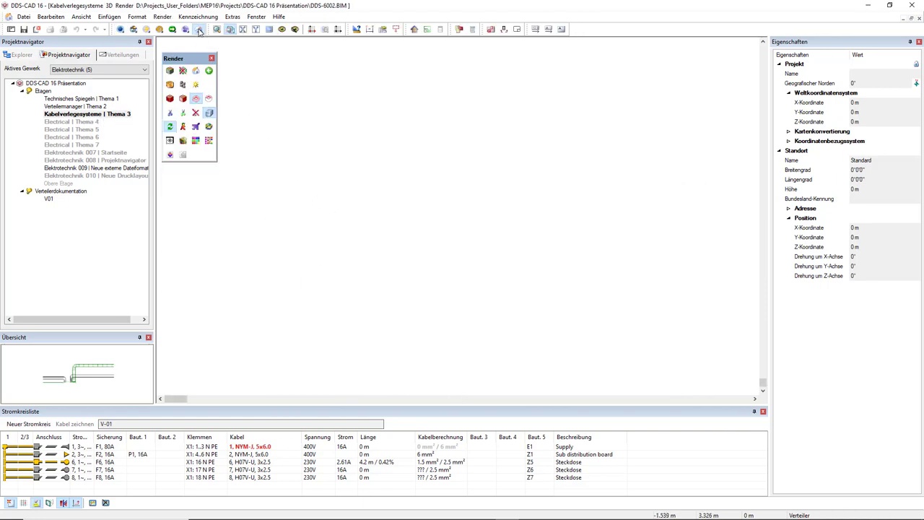
pyautogui.click(183, 99)
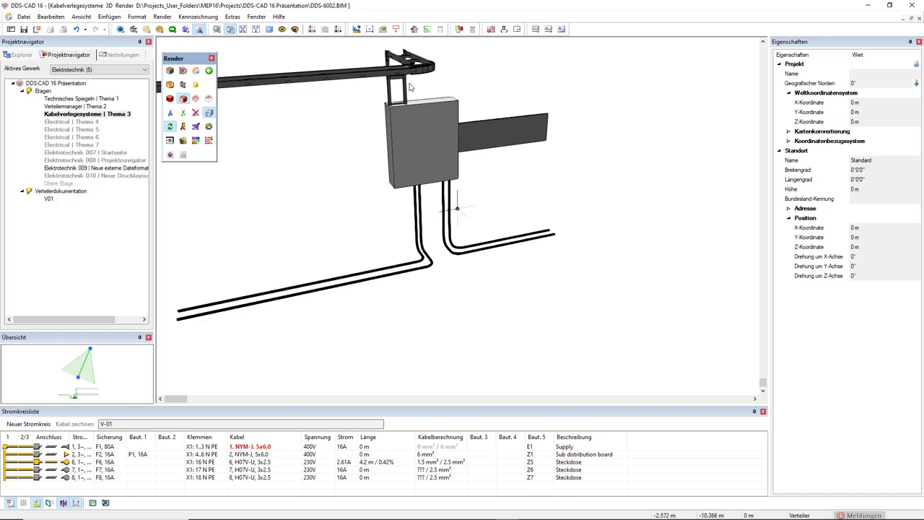
# - Shift the distribution cabinet slightly right so its cables reroute
pyautogui.click(446, 174)
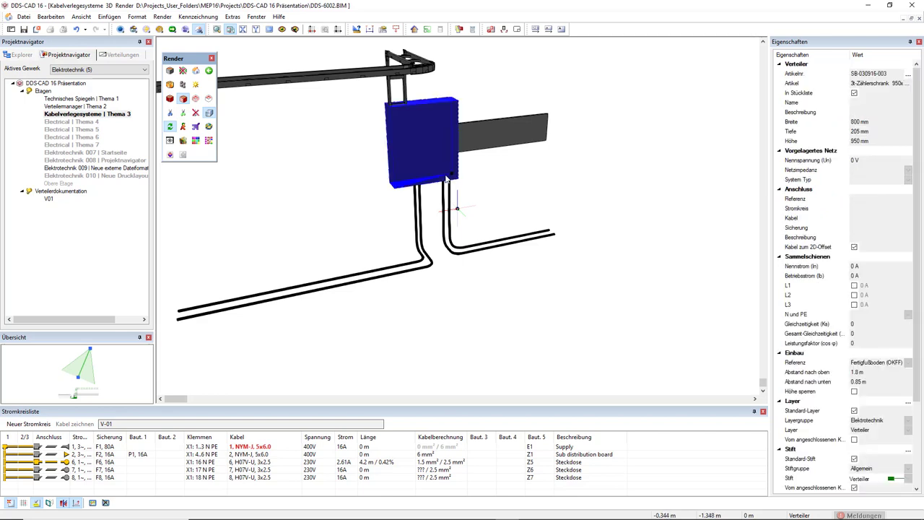
pyautogui.moveTo(446, 174)
pyautogui.mouseDown()
pyautogui.moveTo(502, 170)
pyautogui.moveTo(396, 185)
pyautogui.moveTo(474, 175)
pyautogui.mouseUp()
pyautogui.click(502, 170)
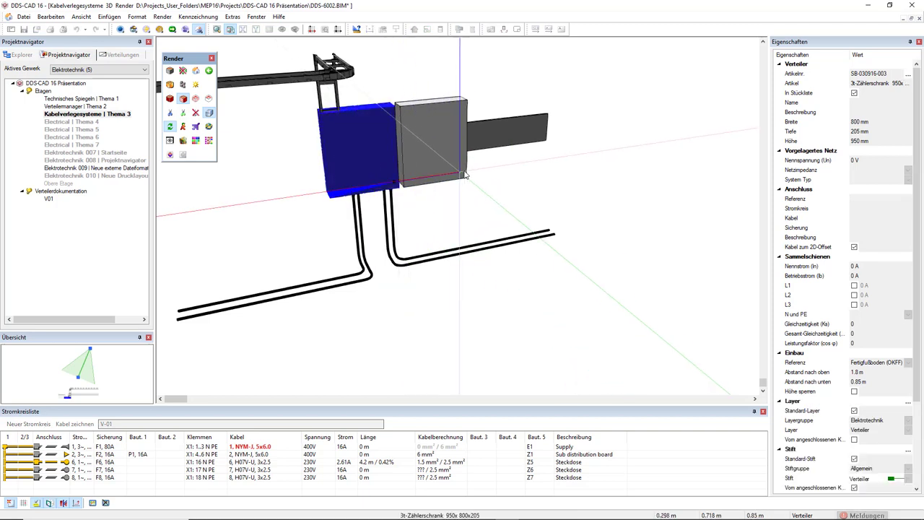
pyautogui.click(408, 220)
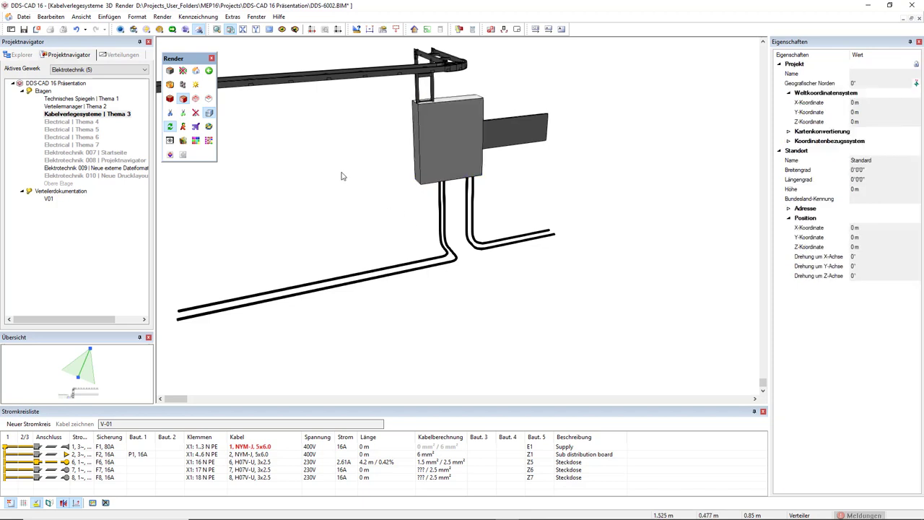
pyautogui.click(126, 71)
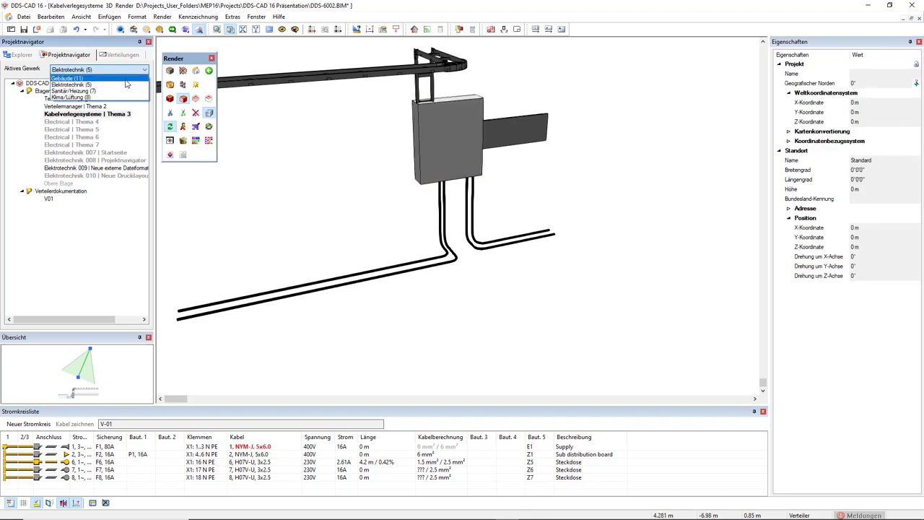
# - Switch the trade to Sanitär/Heizung and open Neue Etagenanschlüsse 01 | Thema 1 in 2D plan view
pyautogui.click(124, 92)
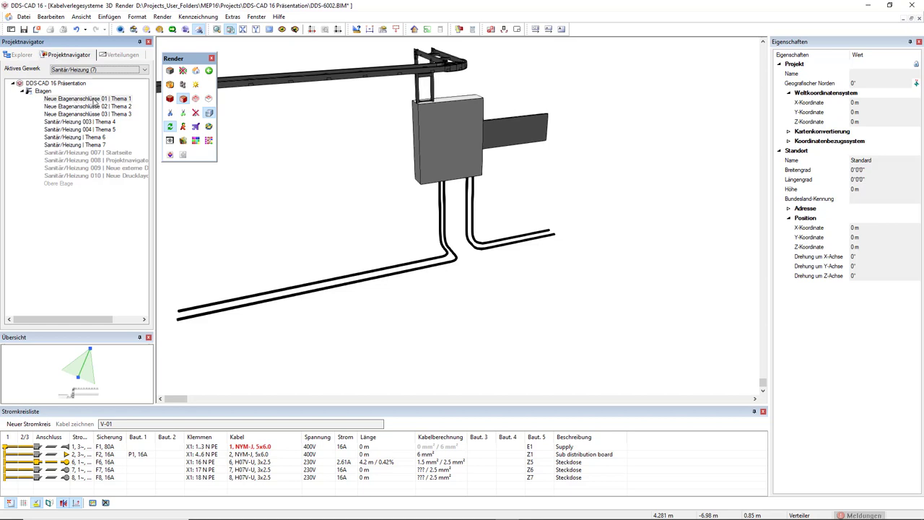
pyautogui.doubleClick(92, 99)
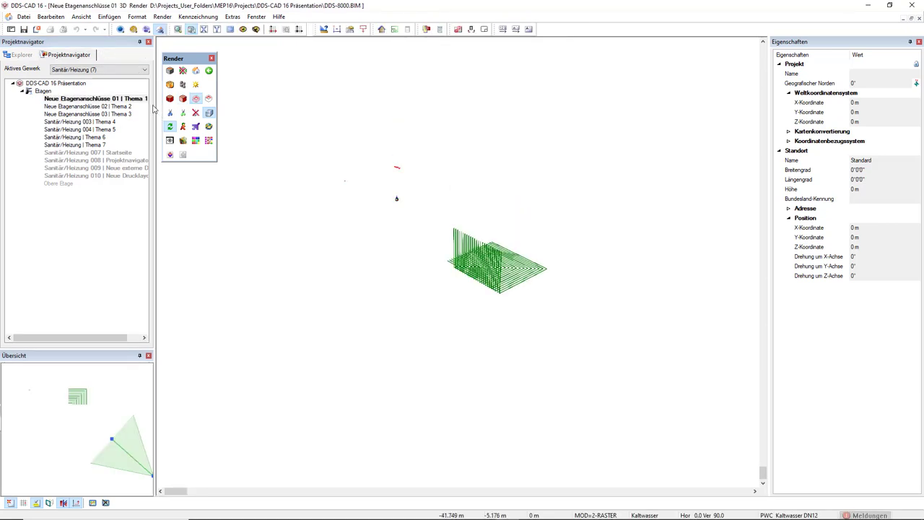
pyautogui.click(22, 56)
pyautogui.doubleClick(44, 135)
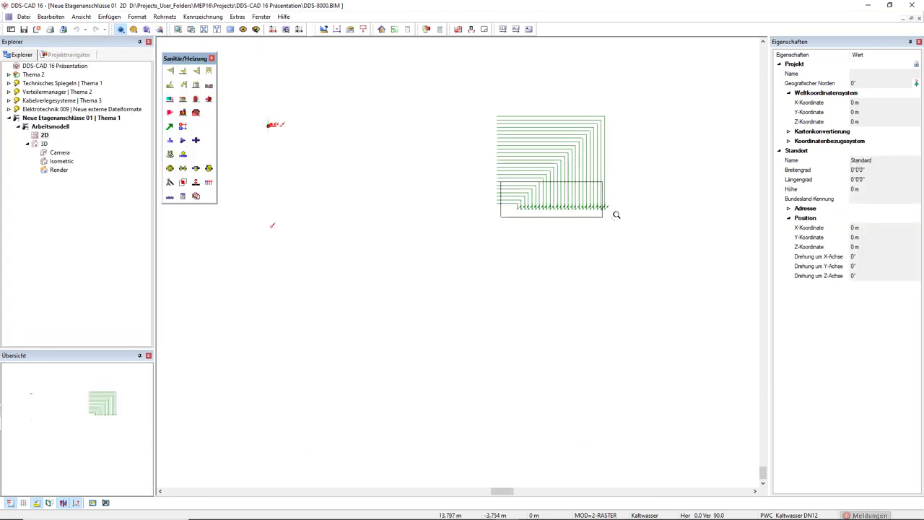
# - Select the last floor-transition arrow, which leads to the upper storey
pyautogui.scroll(3, 628, 218)
pyautogui.moveTo(657, 308); pyautogui.dragTo(570, 282, button='middle')
pyautogui.scroll(1, 583, 280)
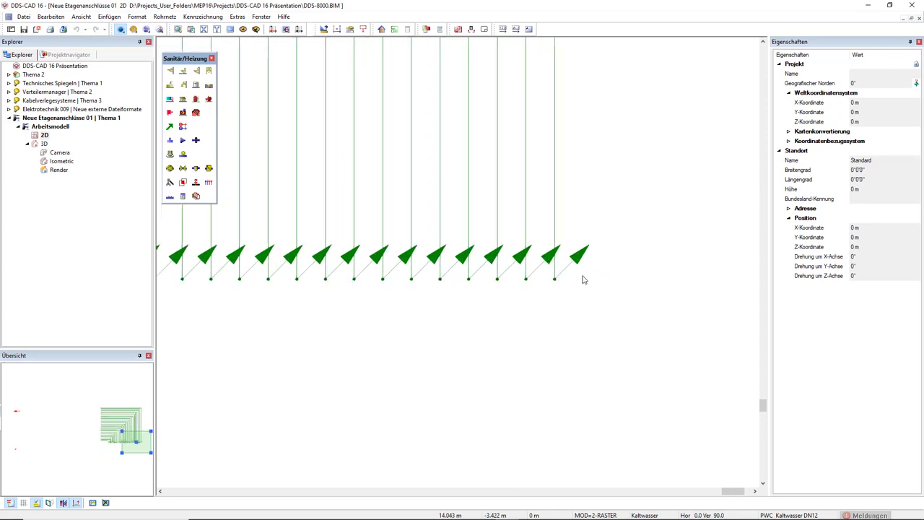
pyautogui.scroll(1, 583, 280)
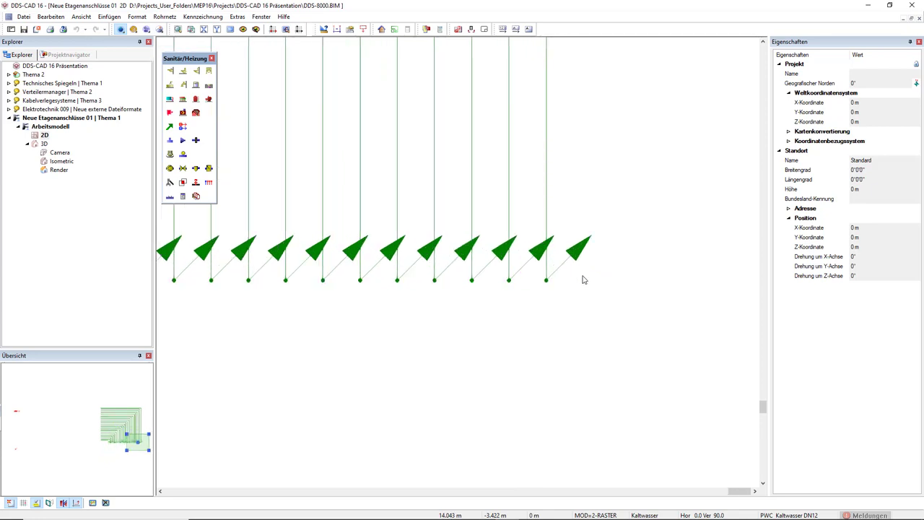
pyautogui.click(579, 250)
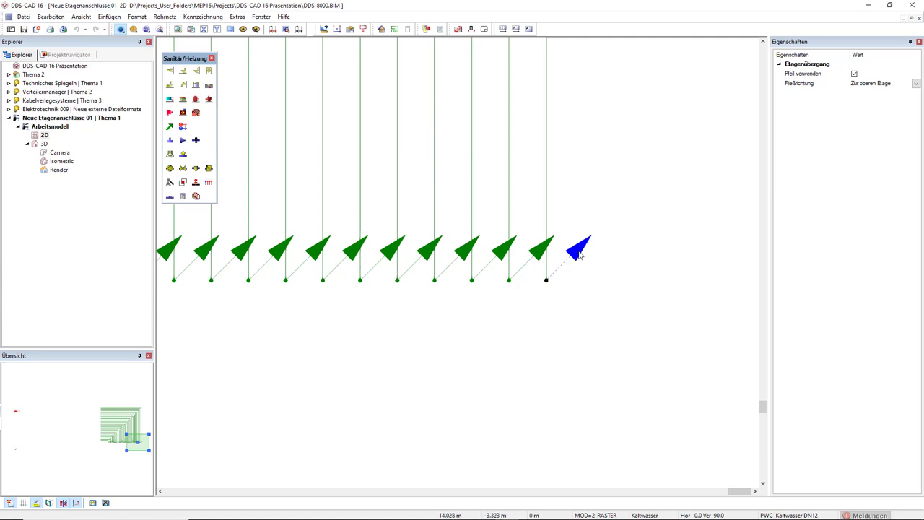
# - Use 'Obere Etage öffnen und Zoom auf Etagenübergang' to open storey 02 at this transition
pyautogui.rightClick(579, 252)
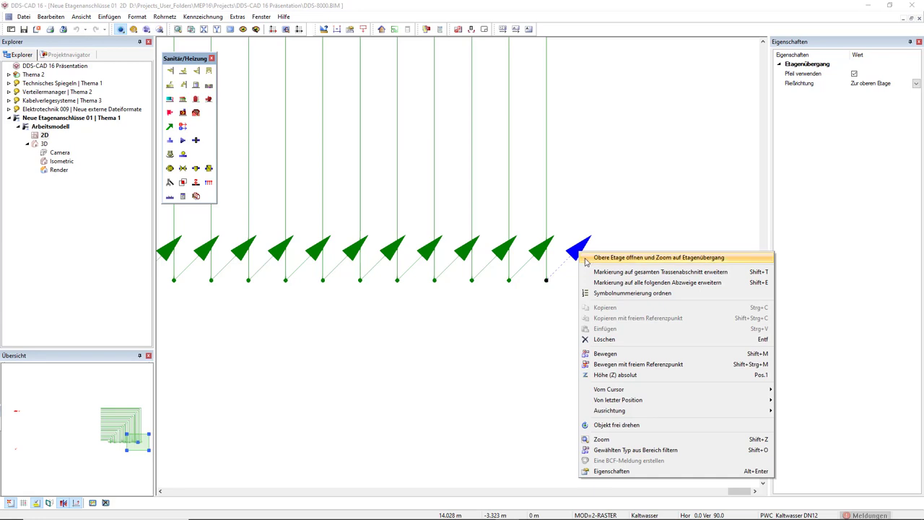
pyautogui.click(586, 258)
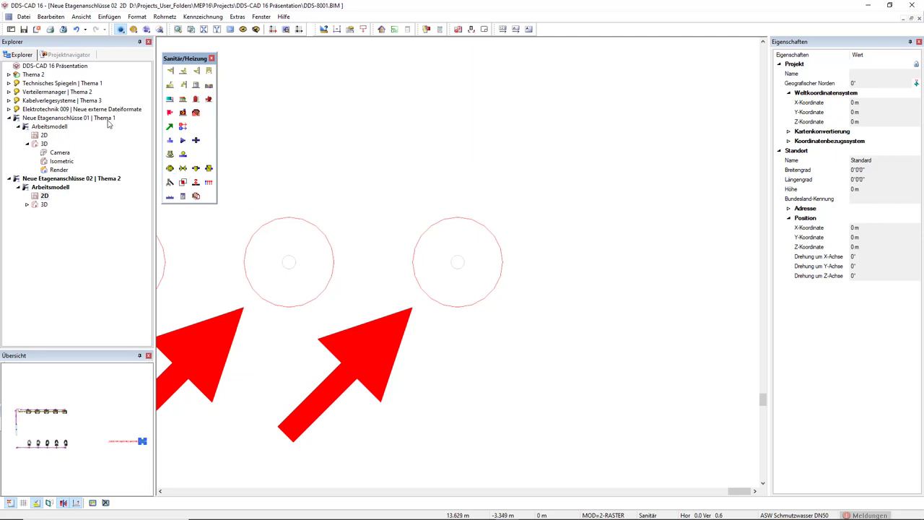
# - In the Projektnavigator, zoom into storey 02's fixture rows, view storey 03, then return to 02
pyautogui.click(45, 56)
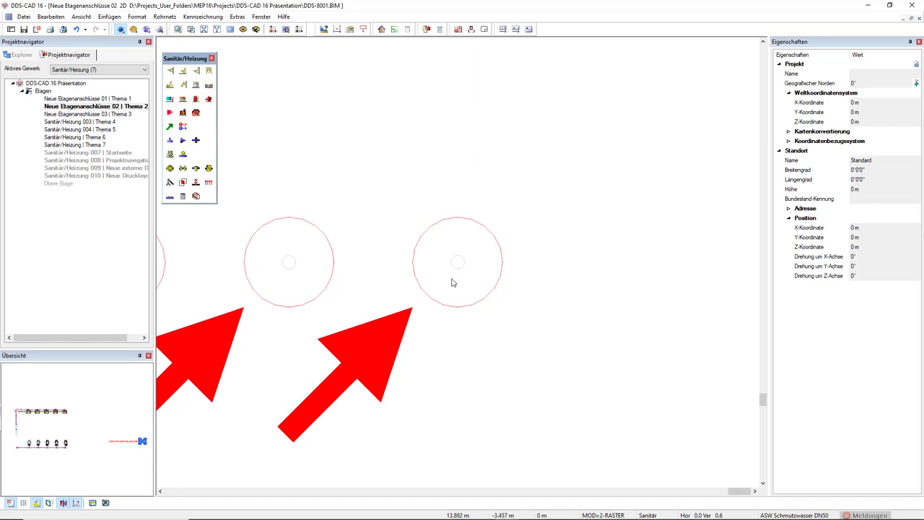
pyautogui.scroll(-5, 452, 281)
pyautogui.moveTo(291, 192); pyautogui.dragTo(445, 299)
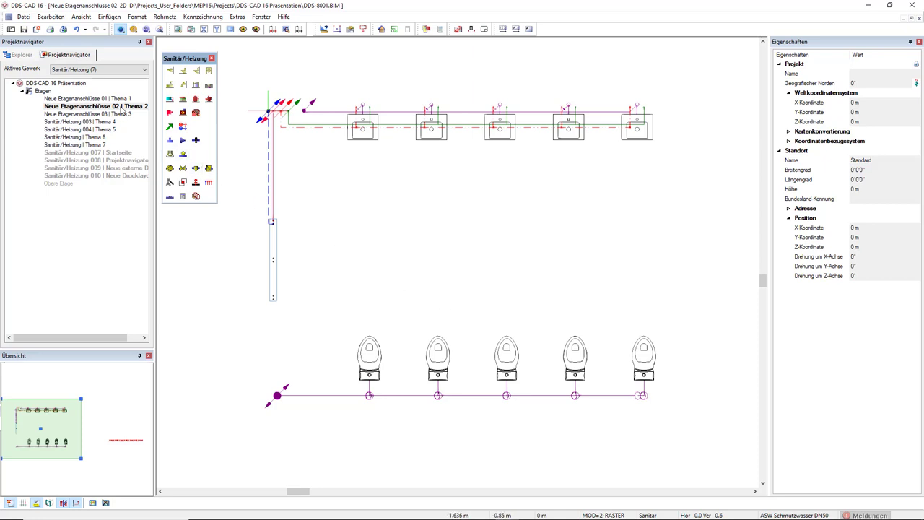
pyautogui.doubleClick(119, 115)
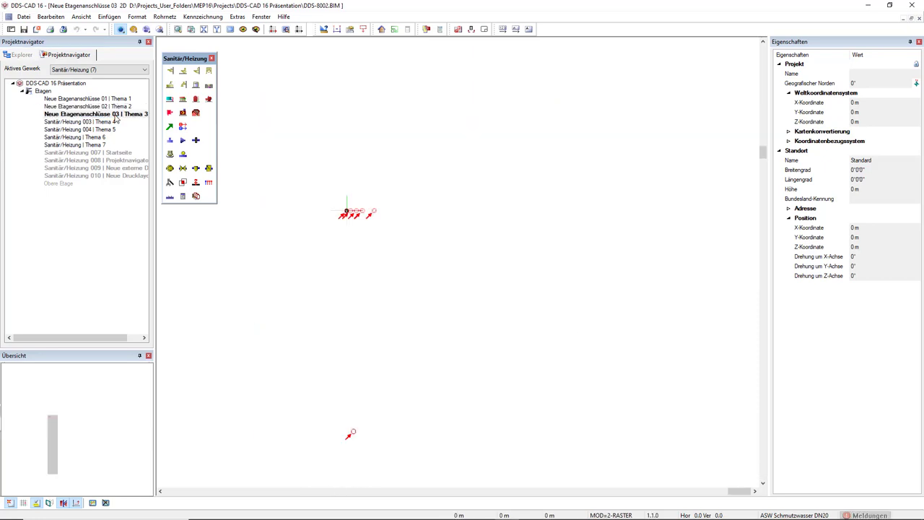
pyautogui.doubleClick(118, 106)
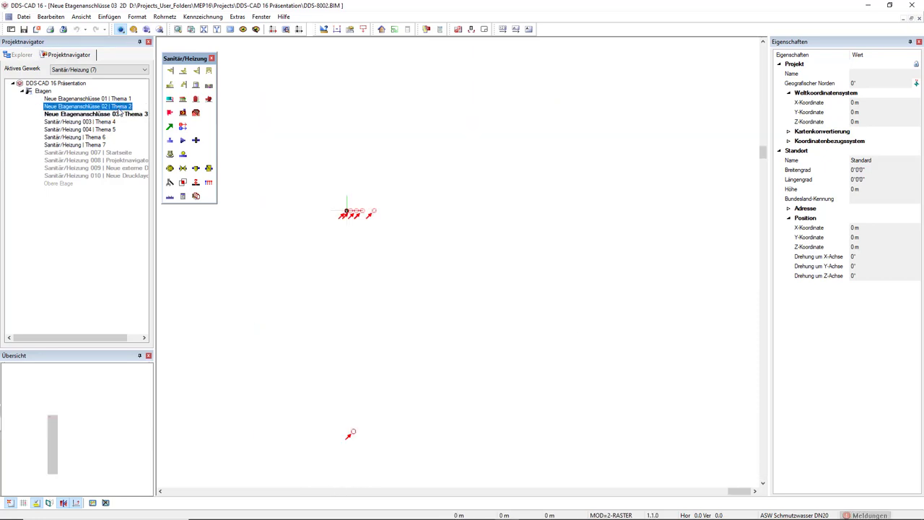
# - Copy storey 02 into the upper storey with 'In die obere Etage kopieren', overwrite, and compare both
pyautogui.rightClick(119, 109)
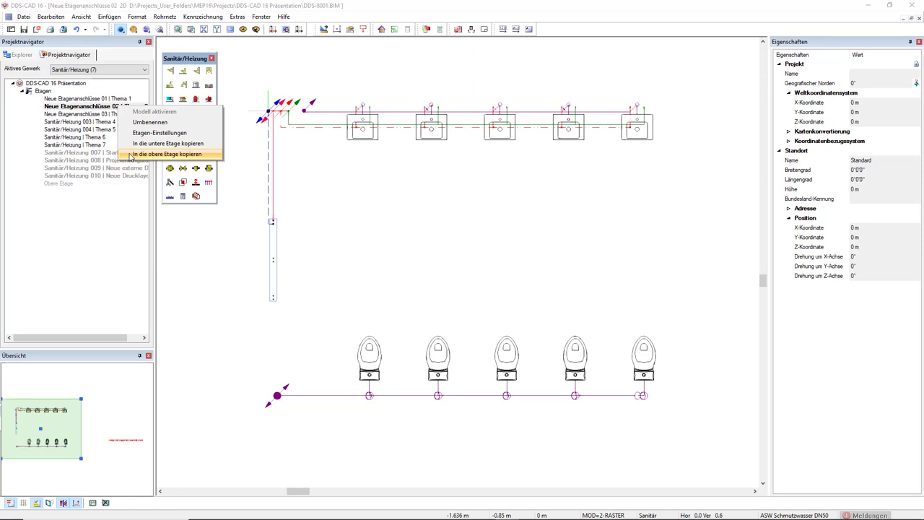
pyautogui.click(130, 154)
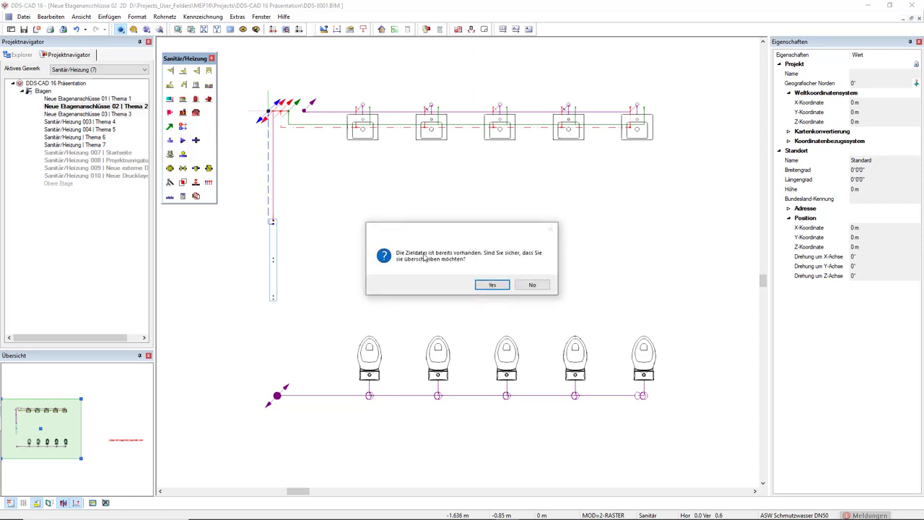
pyautogui.click(482, 286)
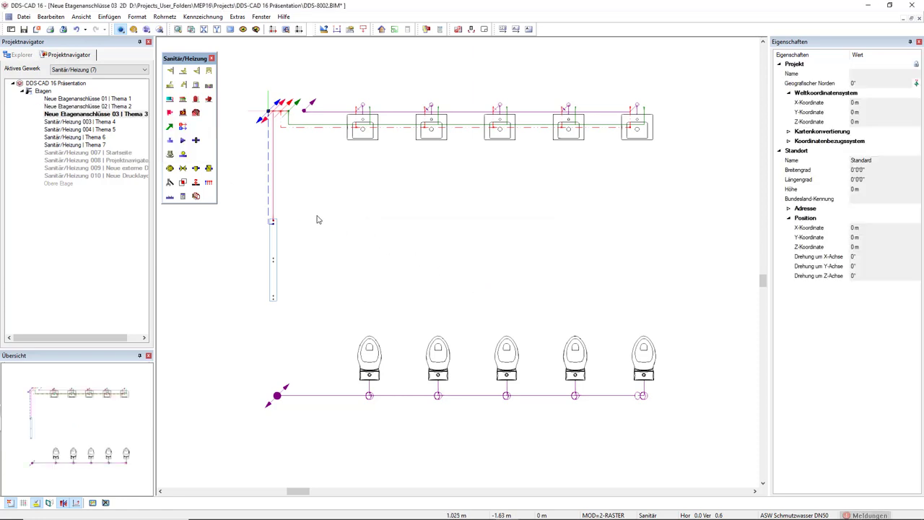
pyautogui.doubleClick(125, 107)
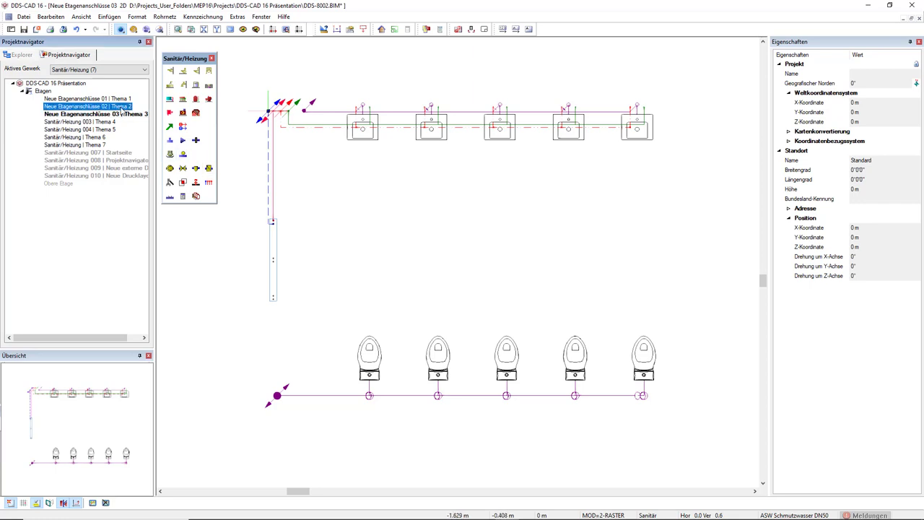
pyautogui.doubleClick(124, 115)
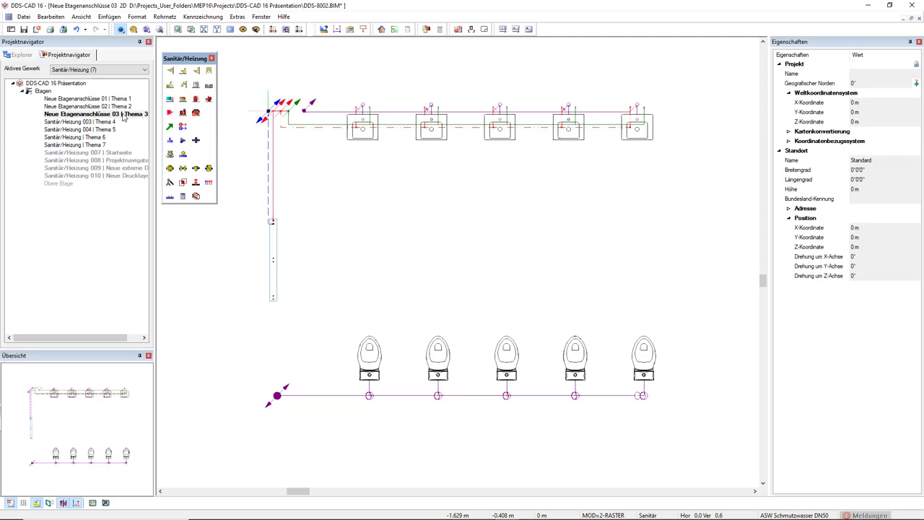
# - Set the active trade to Klima/Lüftung (8) and open storey 02's three ventilation duct runs
pyautogui.click(97, 70)
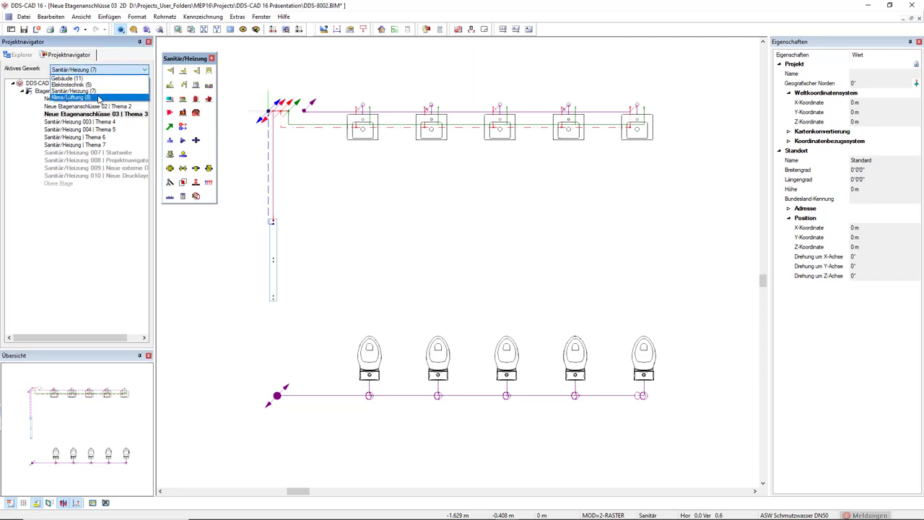
pyautogui.click(98, 98)
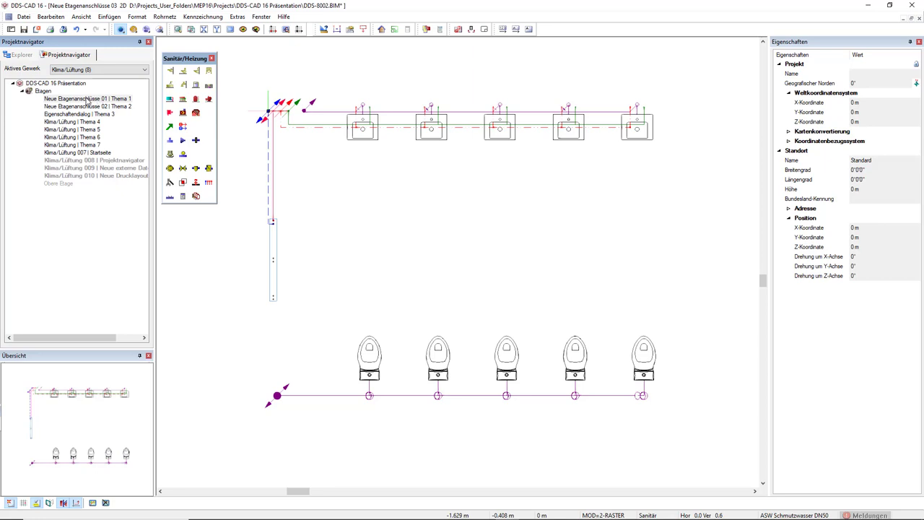
pyautogui.doubleClick(89, 106)
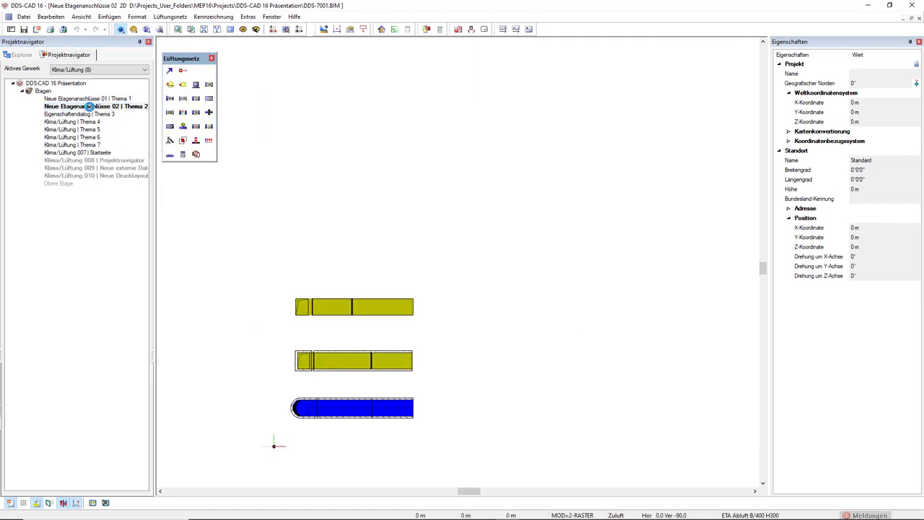
pyautogui.scroll(2, 291, 388)
pyautogui.scroll(3, 306, 380)
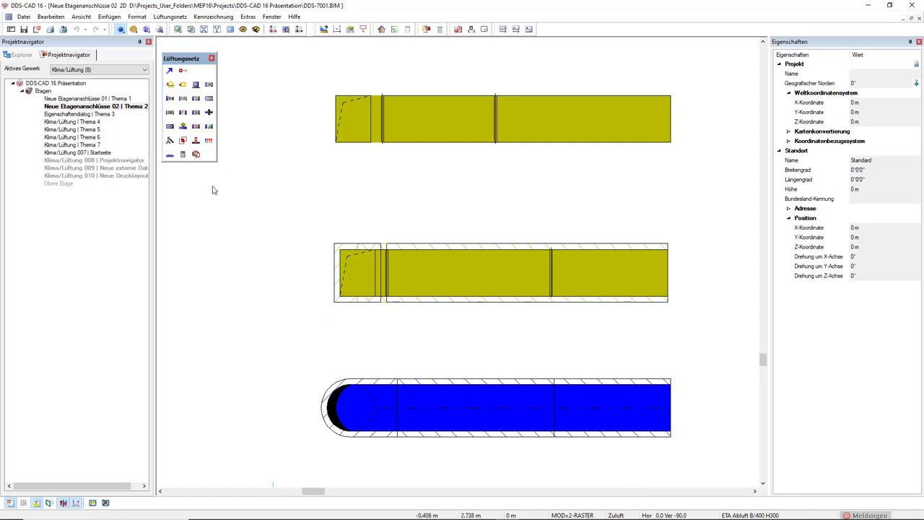
# - Zoom in on storey 01's round duct connections, then open Eigenschaftendialog | Thema 3 in 3D
pyautogui.doubleClick(114, 100)
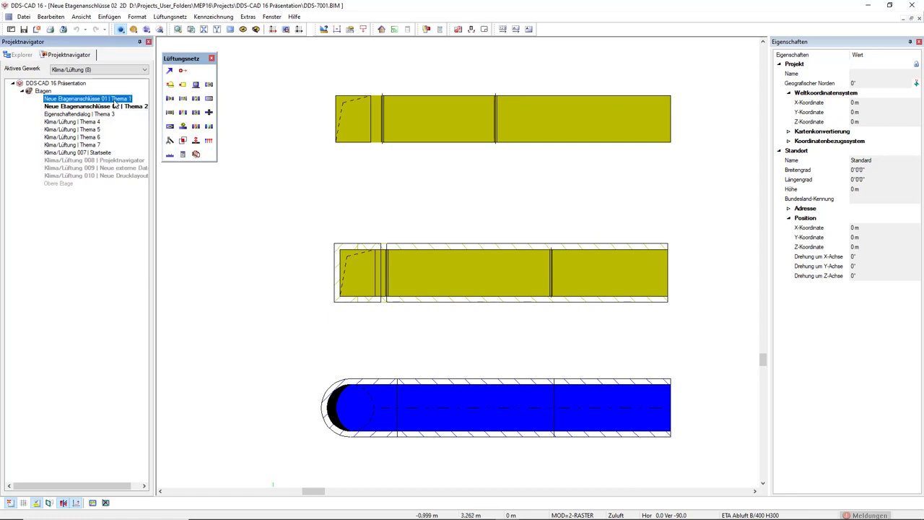
pyautogui.moveTo(254, 285); pyautogui.dragTo(345, 393)
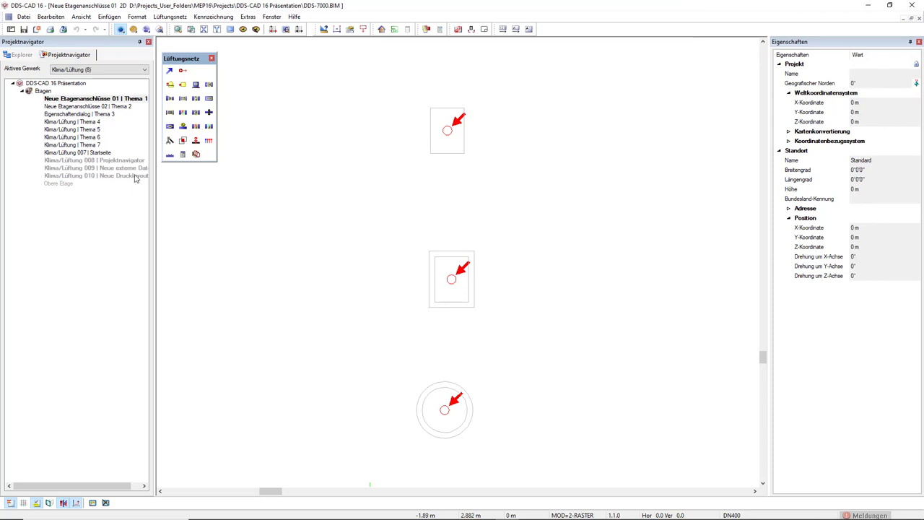
pyautogui.click(90, 115)
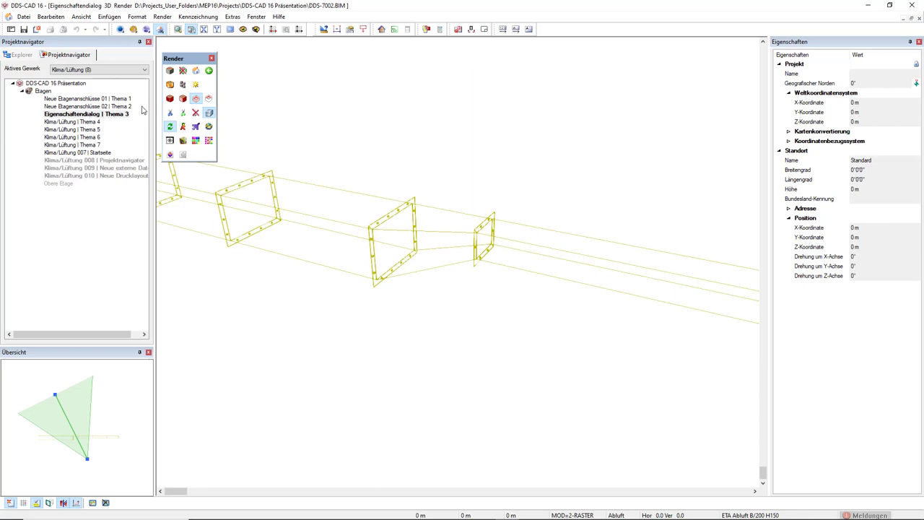
# - Render the ducts shaded and select the 400×300 to 200×150 mm duct transition
pyautogui.click(183, 98)
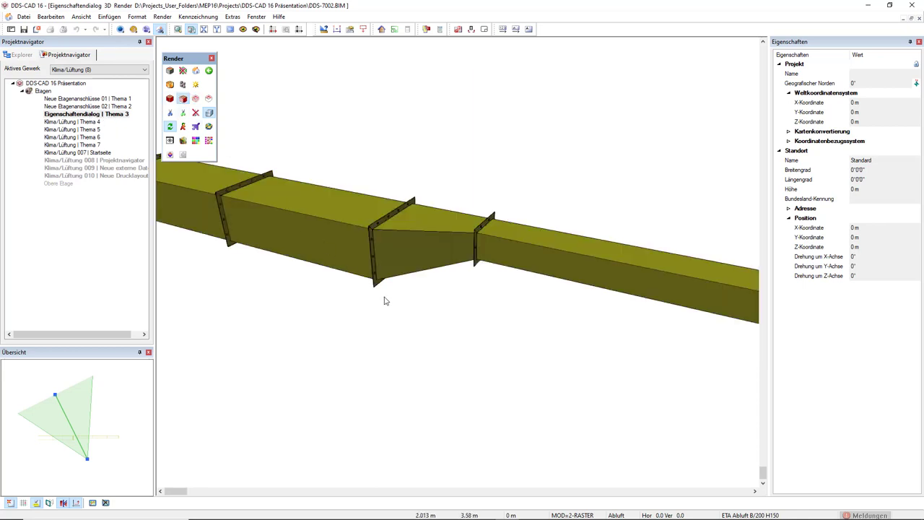
pyautogui.click(415, 262)
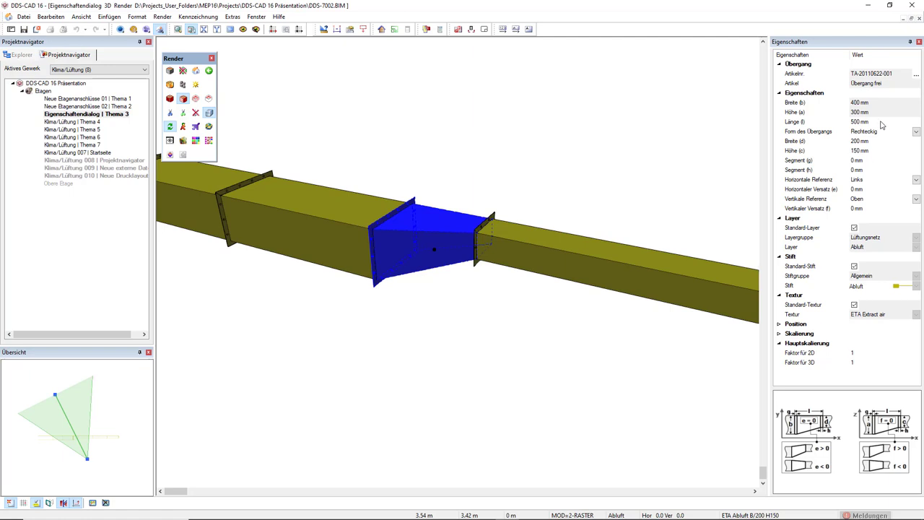
# - Set the transition's Vertikale Referenz to Unten
pyautogui.click(914, 199)
pyautogui.click(914, 199)
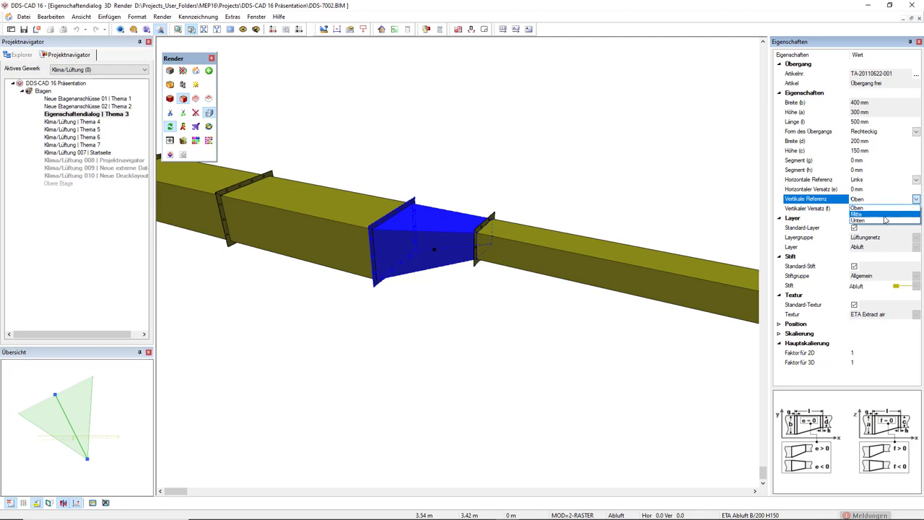
pyautogui.click(886, 215)
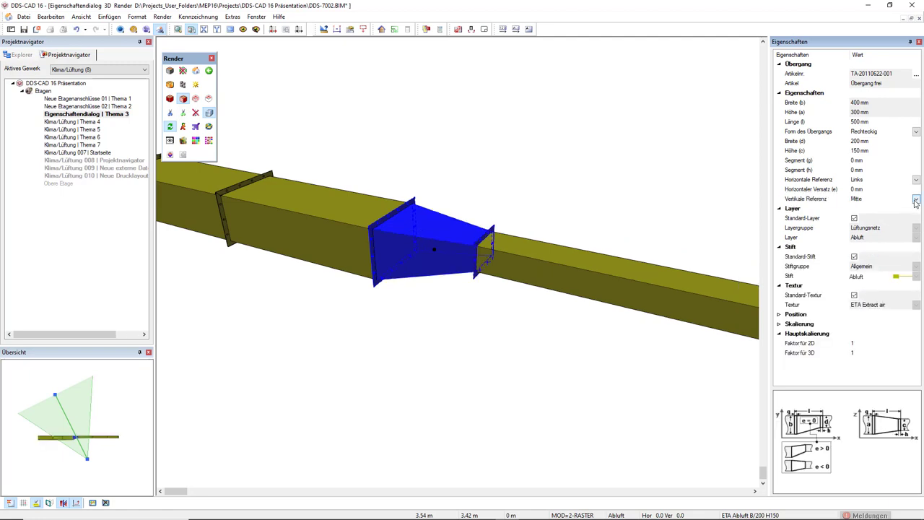
pyautogui.click(916, 201)
pyautogui.click(893, 223)
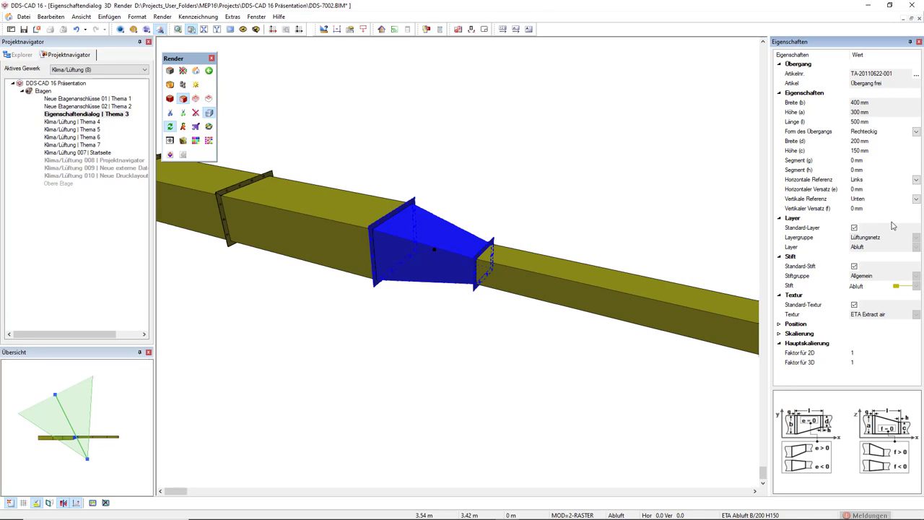
# - Widen the outlet Breite (d) to 300 mm and set Form des Übergangs to Rund
pyautogui.click(864, 142)
pyautogui.write('300')
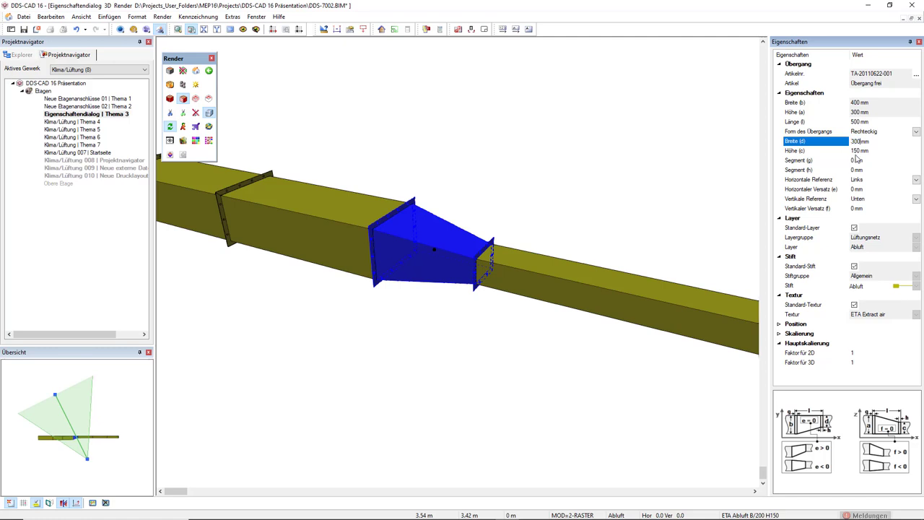
pyautogui.press('Return')
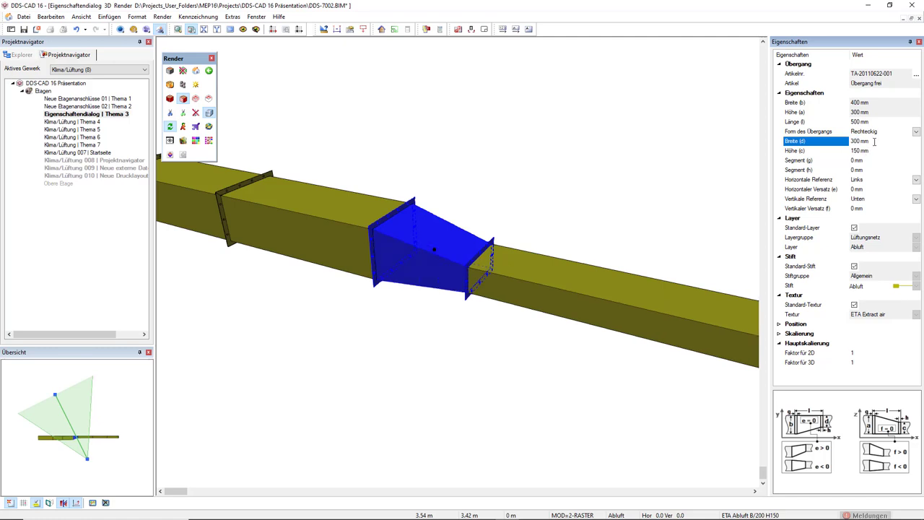
pyautogui.click(915, 132)
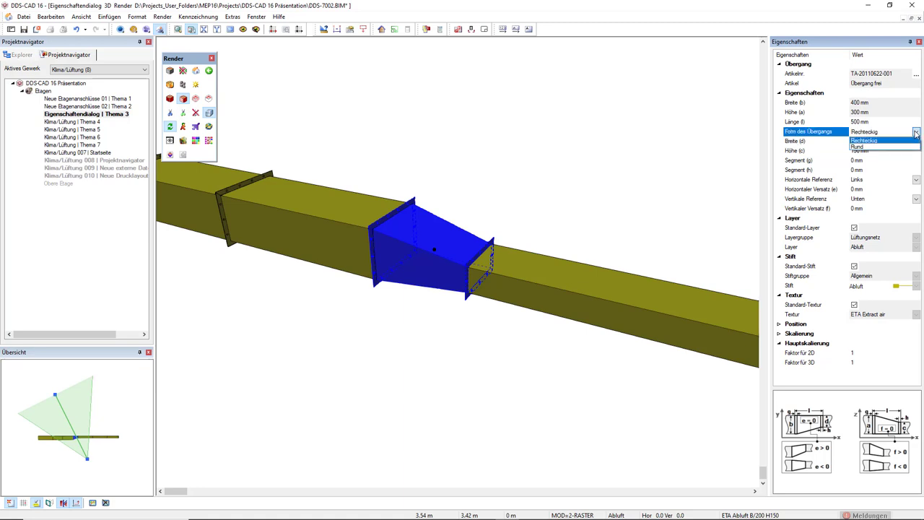
pyautogui.click(881, 147)
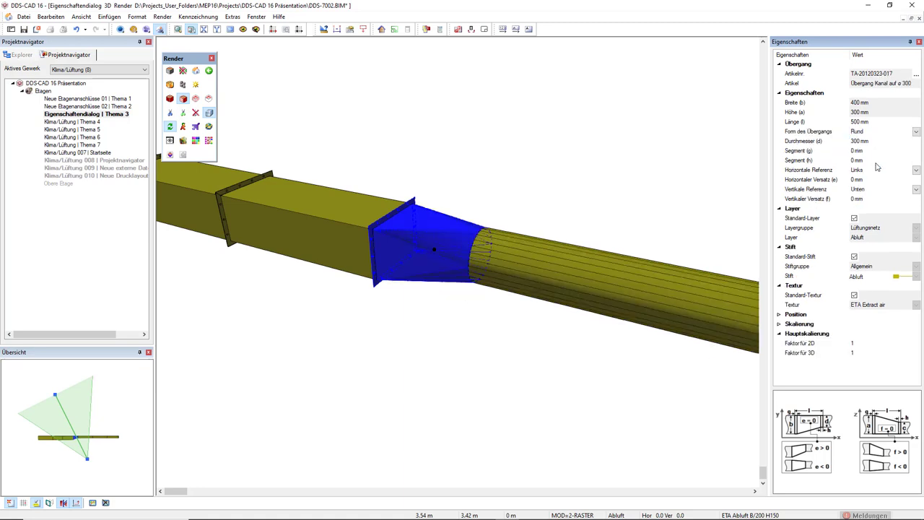